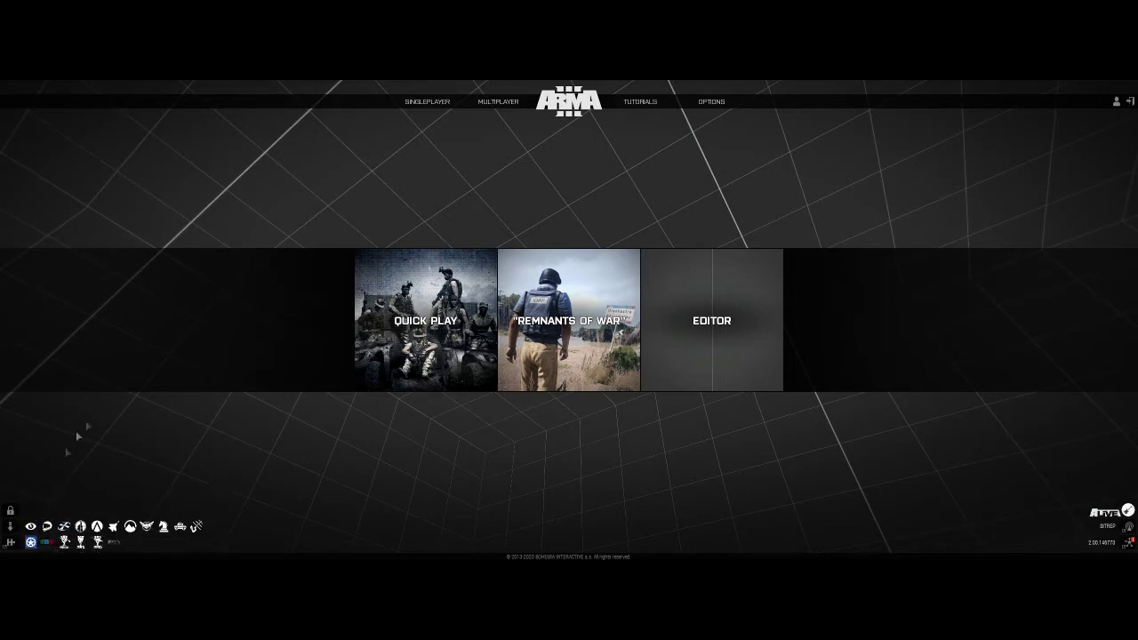
Open the Eden Editor on Virtual Reality and expand ALiVE Modules in the Modules asset list
{"action": "left_click", "coordinate": [689, 313]}
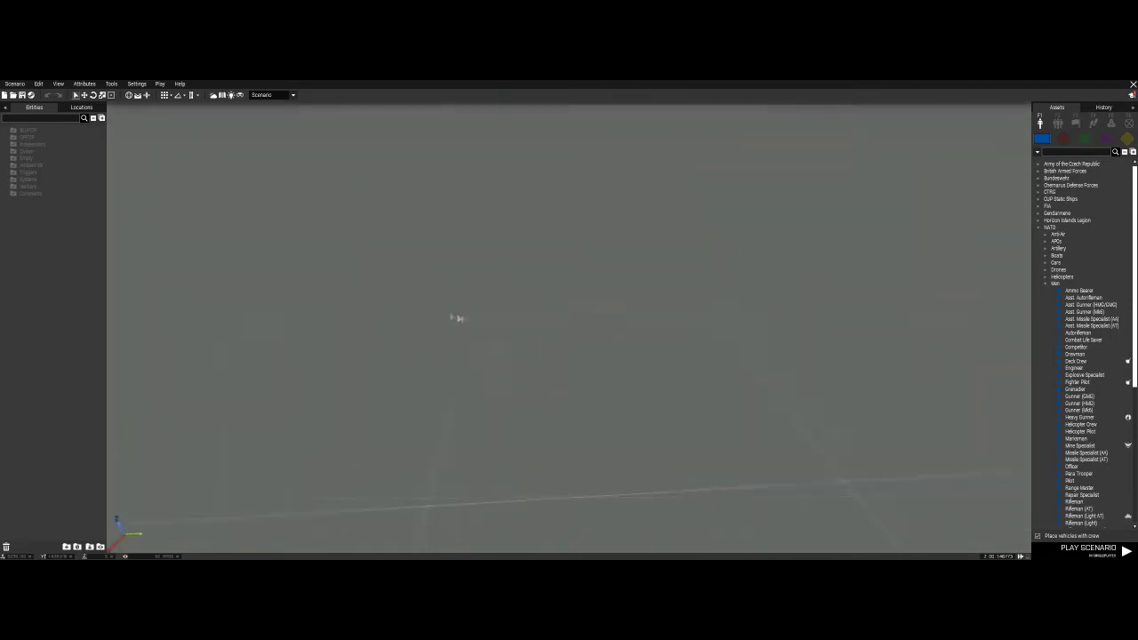
{"action": "left_click", "coordinate": [1111, 123]}
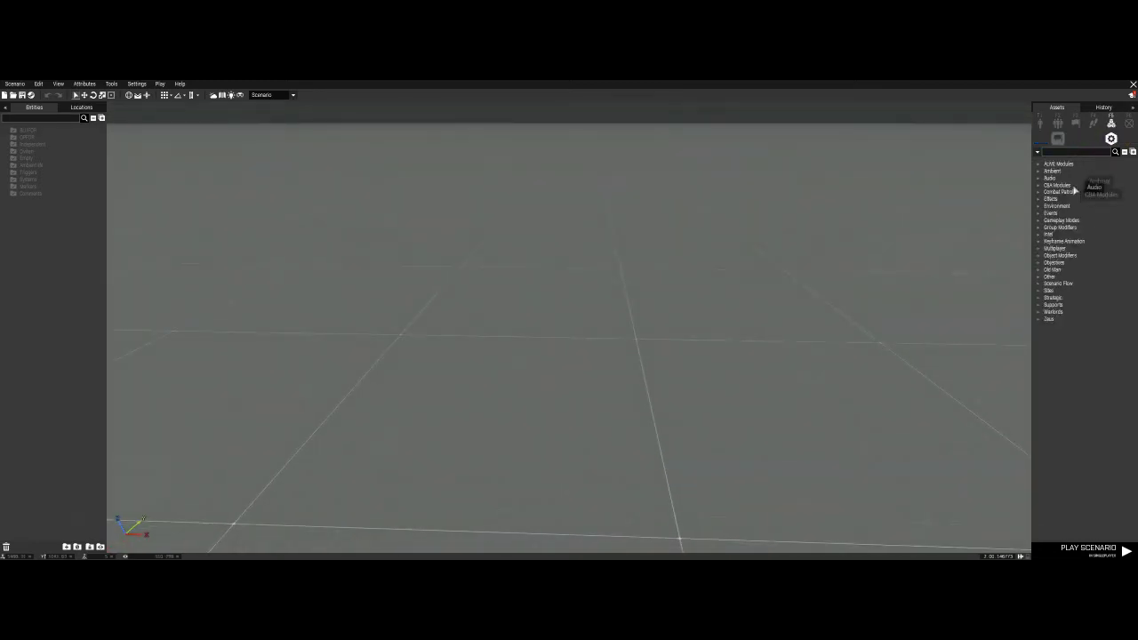
{"action": "left_click", "coordinate": [1038, 165]}
{"action": "left_click", "coordinate": [1067, 240]}
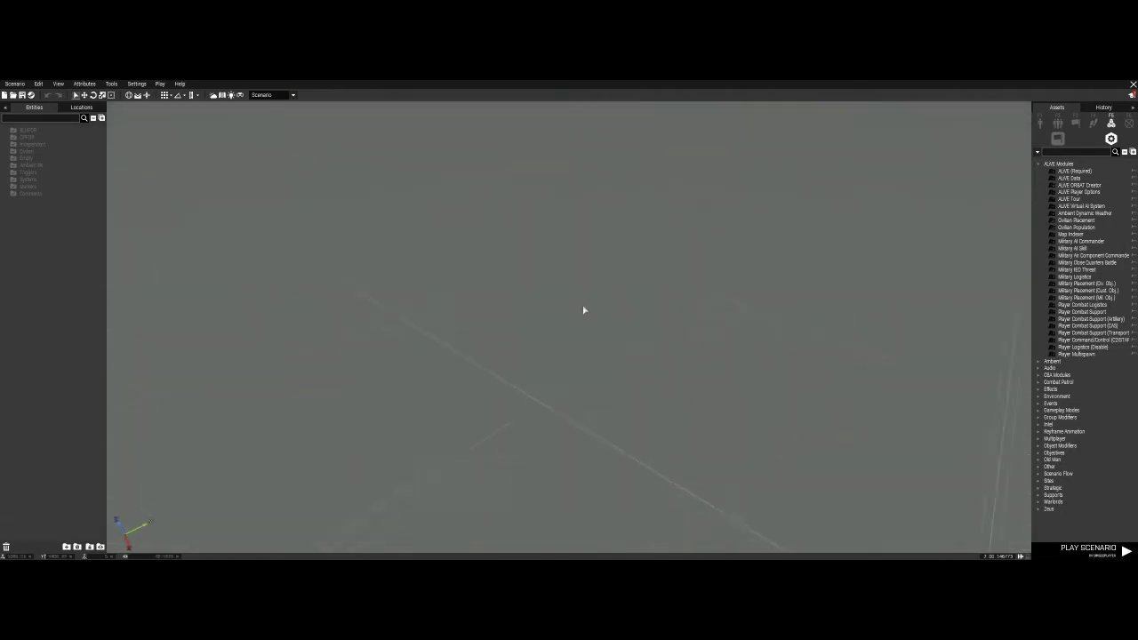
{"action": "key", "text": "m"}
{"action": "key", "text": "m"}
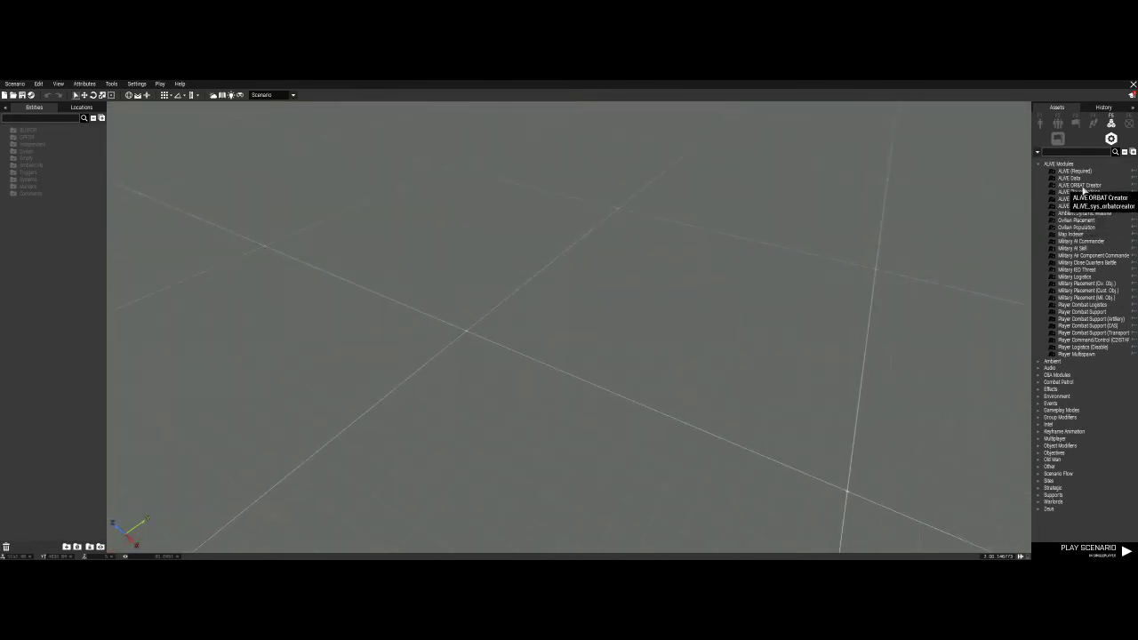
{"action": "left_click", "coordinate": [1040, 165]}
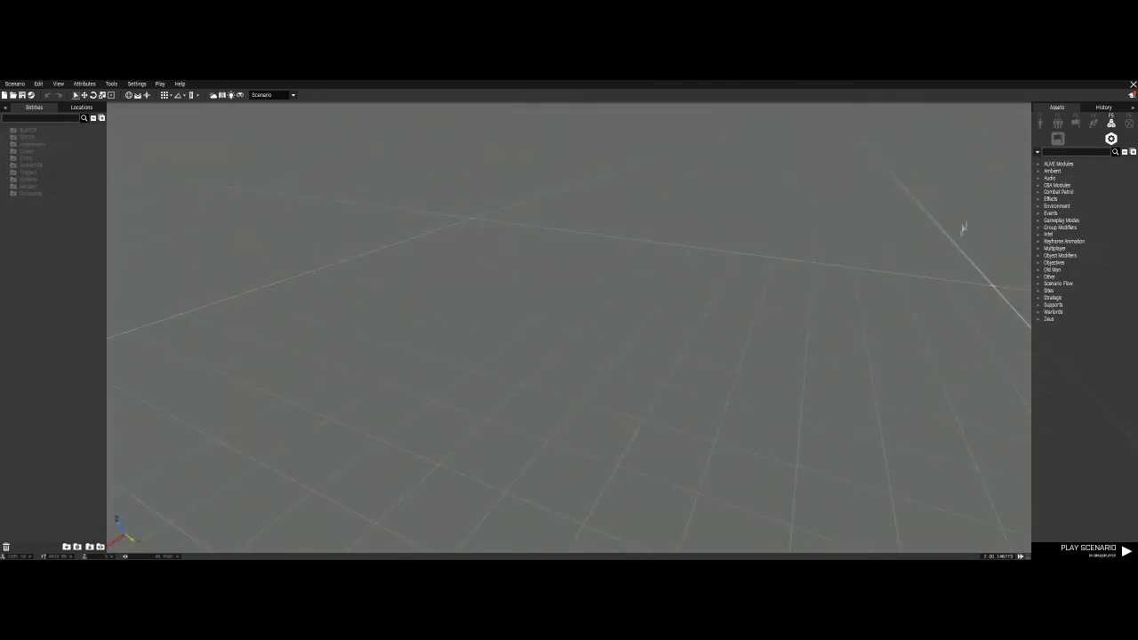
{"action": "left_click", "coordinate": [1037, 164]}
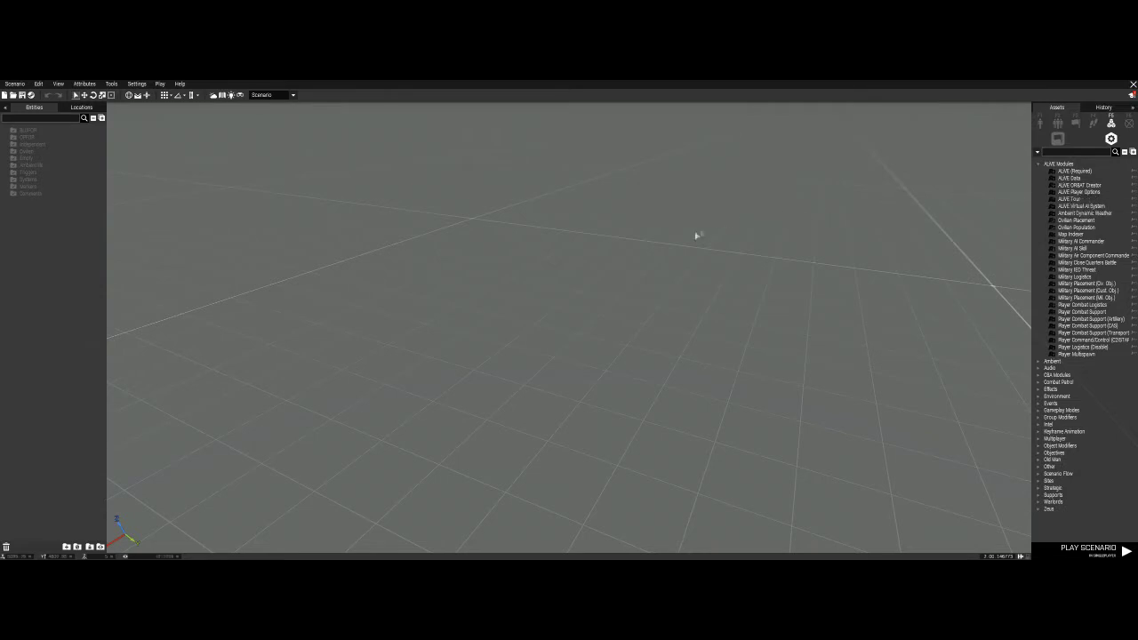
Place an ALiVE ORBAT Creator module in the scene and start a new faction in its Faction Editor
{"action": "left_click", "coordinate": [1078, 185]}
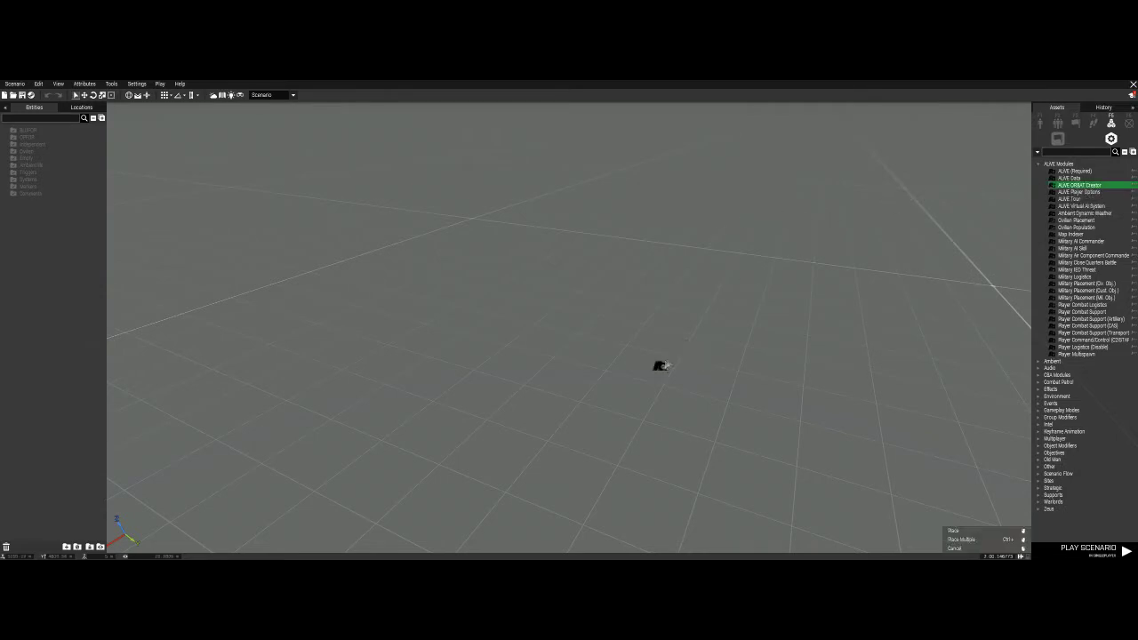
{"action": "left_click", "coordinate": [699, 330]}
{"action": "key", "text": "F1"}
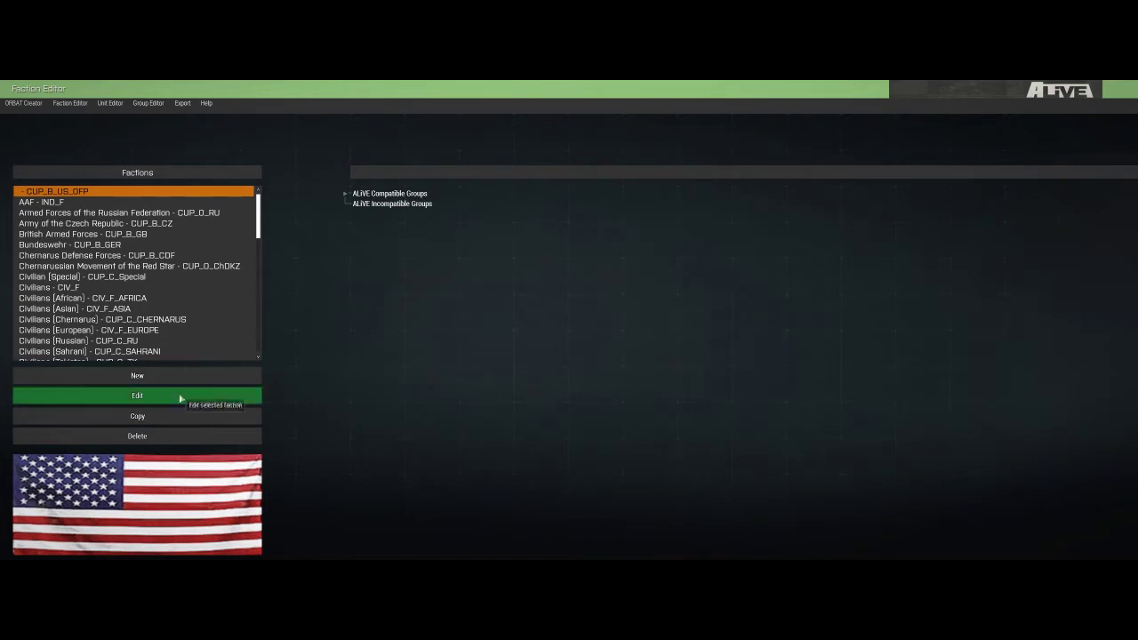
{"action": "left_click", "coordinate": [197, 376]}
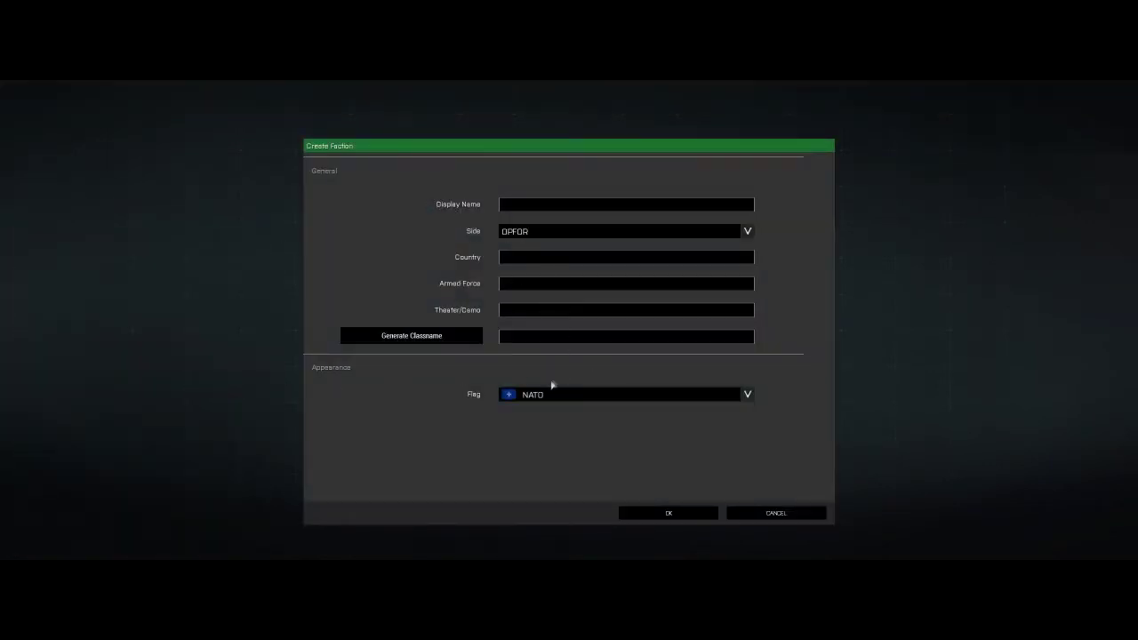
Set the new faction's side to BLUFOR and its flag to USA
{"action": "left_click", "coordinate": [520, 233]}
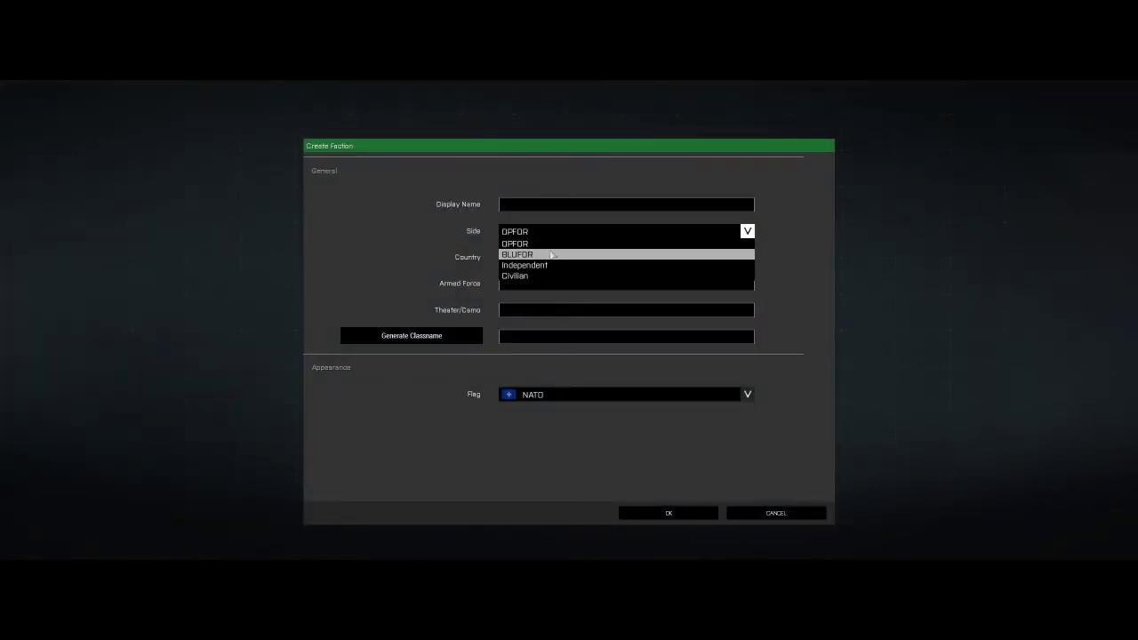
{"action": "left_click", "coordinate": [518, 256]}
{"action": "left_click", "coordinate": [556, 398]}
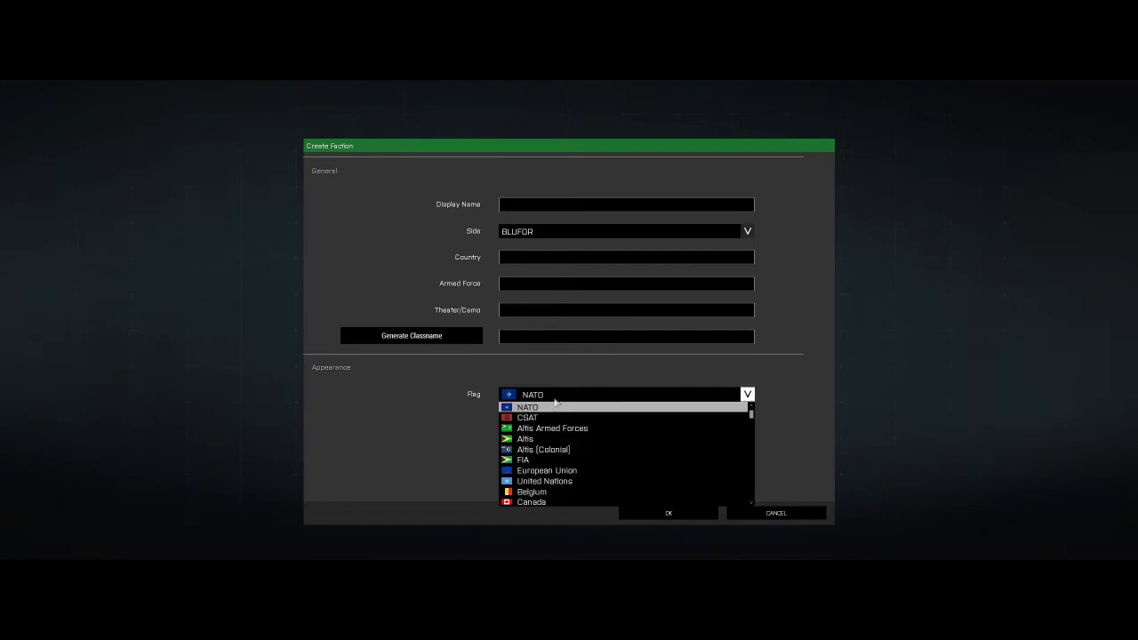
{"action": "scroll", "coordinate": [569, 418], "scroll_direction": "down", "scroll_amount": 15}
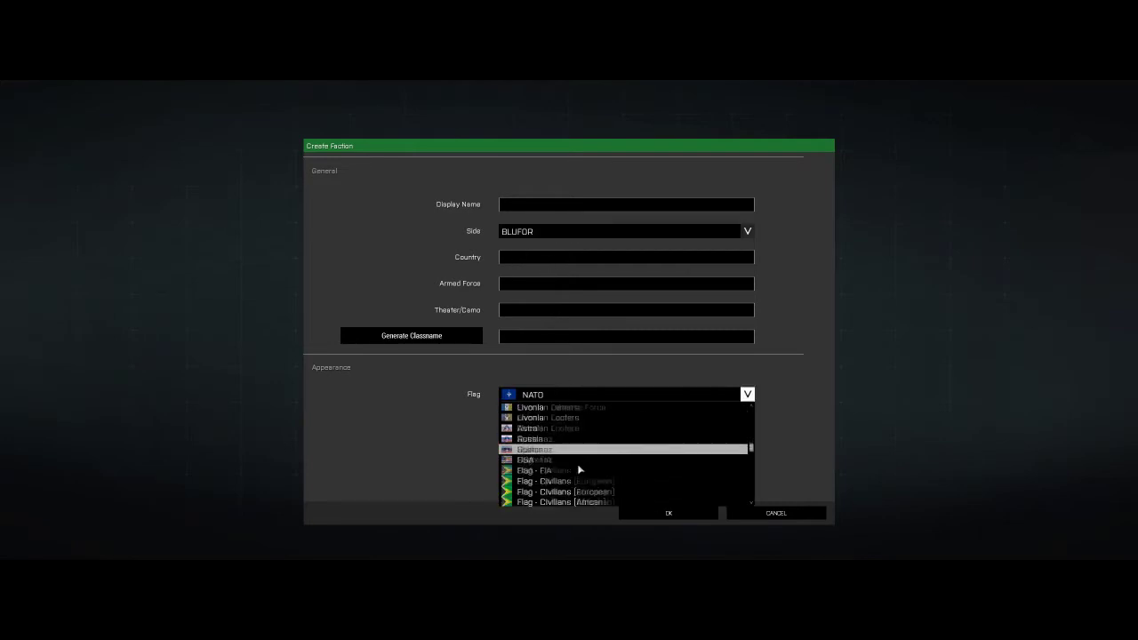
{"action": "scroll", "coordinate": [579, 470], "scroll_direction": "down", "scroll_amount": 15}
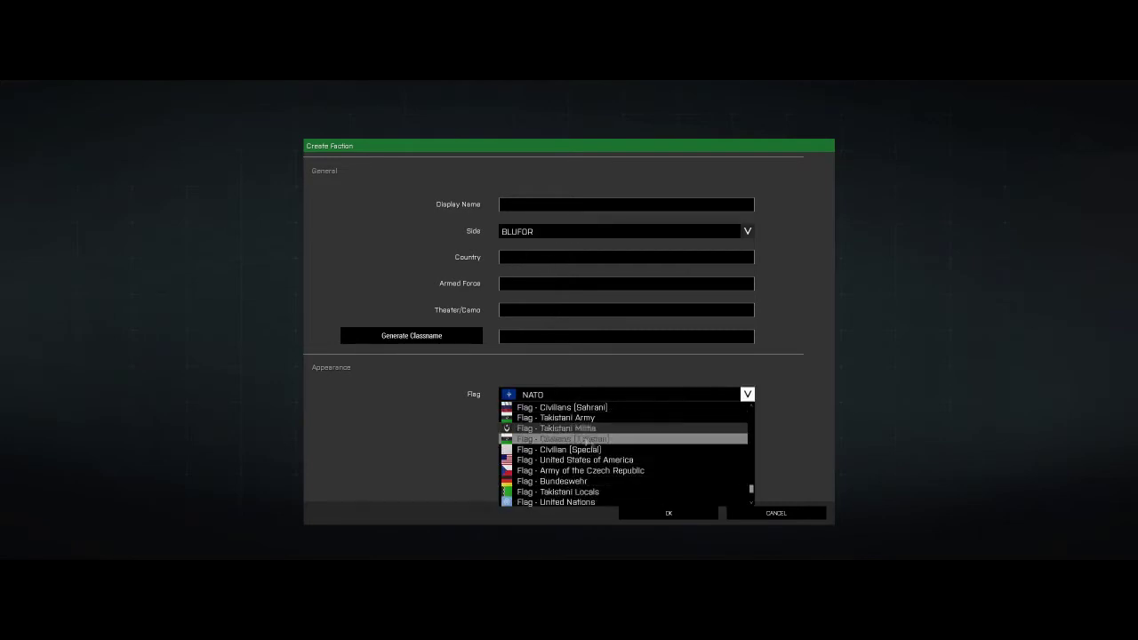
{"action": "scroll", "coordinate": [586, 440], "scroll_direction": "down", "scroll_amount": 6}
{"action": "scroll", "coordinate": [568, 448], "scroll_direction": "up", "scroll_amount": 10}
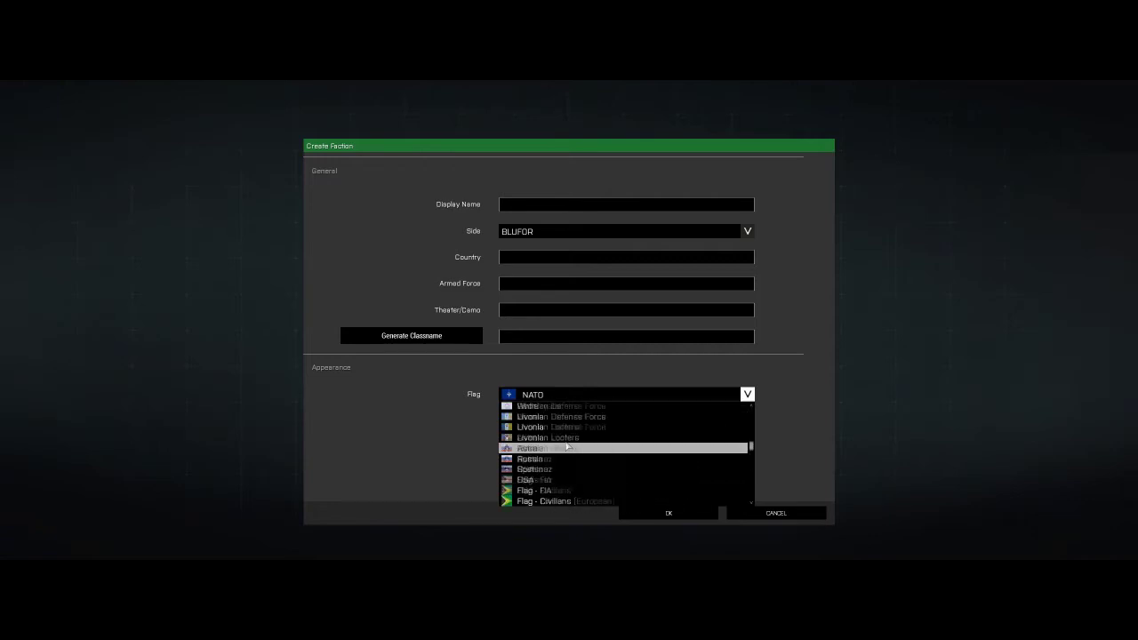
{"action": "scroll", "coordinate": [568, 448], "scroll_direction": "up", "scroll_amount": 15}
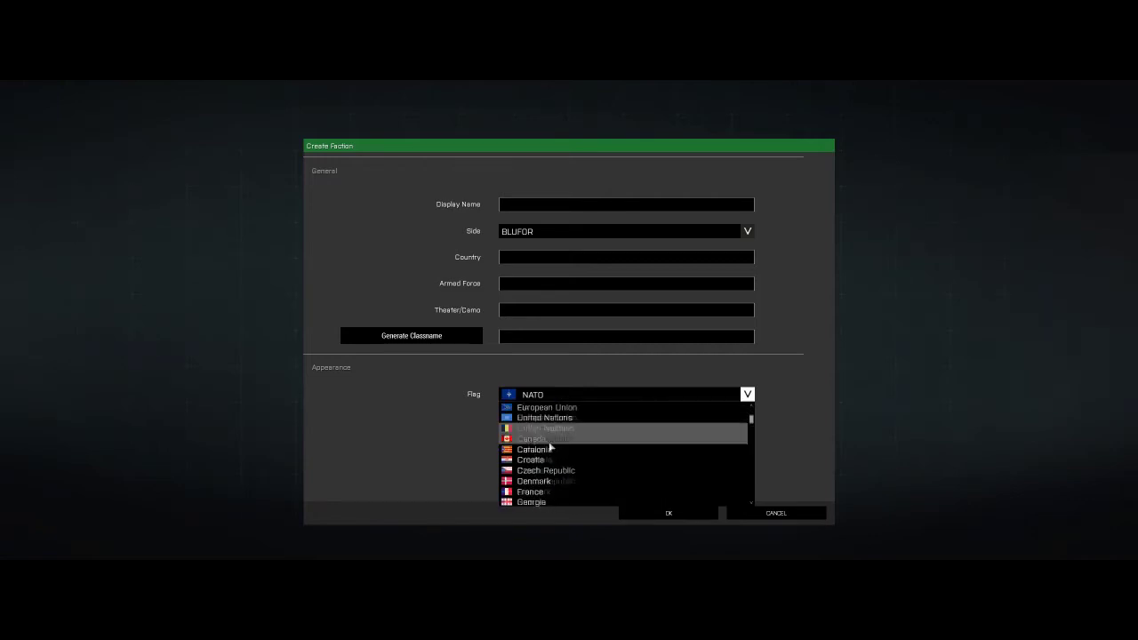
{"action": "scroll", "coordinate": [550, 448], "scroll_direction": "down", "scroll_amount": 15}
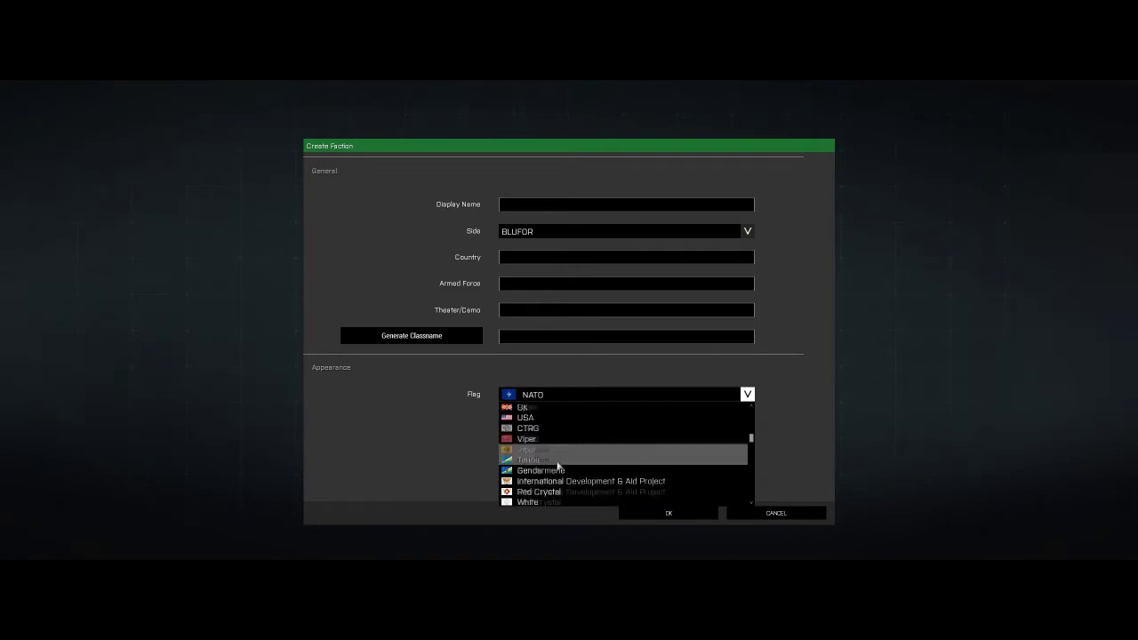
{"action": "scroll", "coordinate": [560, 469], "scroll_direction": "down", "scroll_amount": 3}
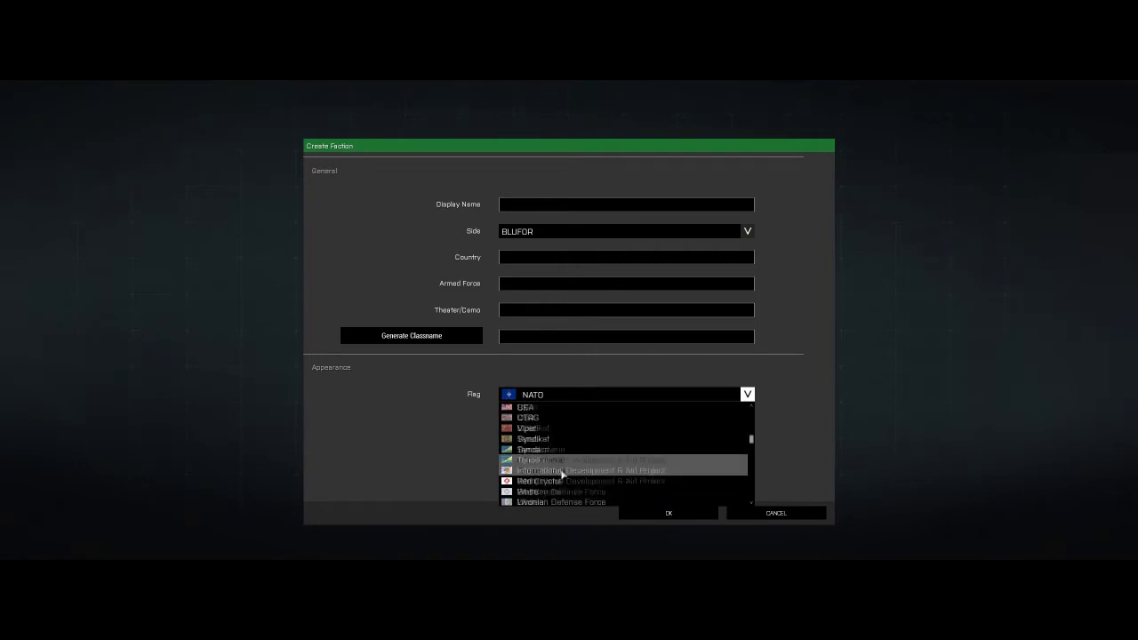
{"action": "scroll", "coordinate": [560, 470], "scroll_direction": "up", "scroll_amount": 5}
{"action": "left_click", "coordinate": [543, 419]}
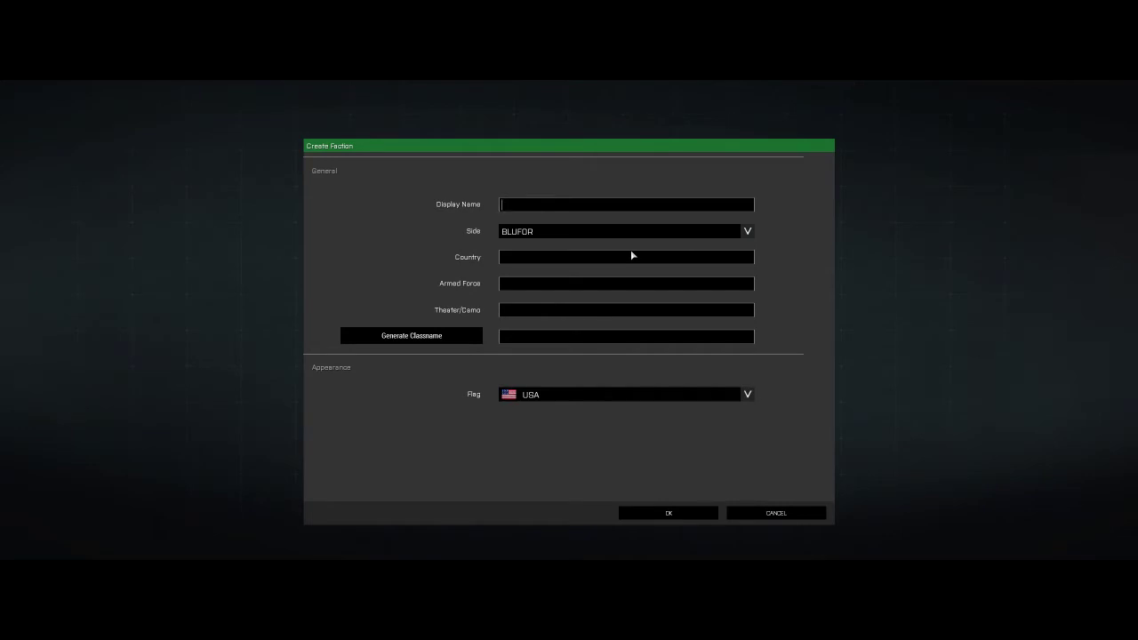
Name it JSOC, country United States, empty Armed Force, classname B_JSOC, and create it
{"action": "type", "text": "JOS"}
{"action": "key", "text": "BackSpace"}
{"action": "key", "text": "BackSpace"}
{"action": "type", "text": "SOC"}
{"action": "key", "text": "Tab"}
{"action": "key", "text": "Tab"}
{"action": "type", "text": "United States"}
{"action": "key", "text": "Tab"}
{"action": "type", "text": "Army"}
{"action": "left_click", "coordinate": [649, 511]}
{"action": "double_click", "coordinate": [521, 285]}
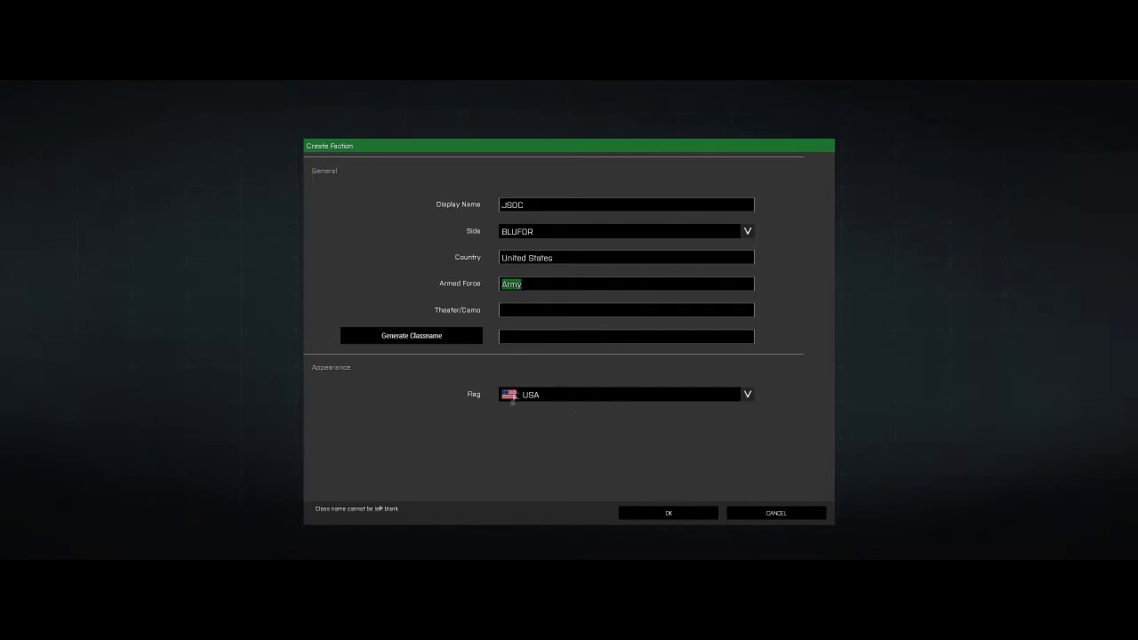
{"action": "key", "text": "BackSpace"}
{"action": "left_click", "coordinate": [537, 335]}
{"action": "left_click", "coordinate": [680, 512]}
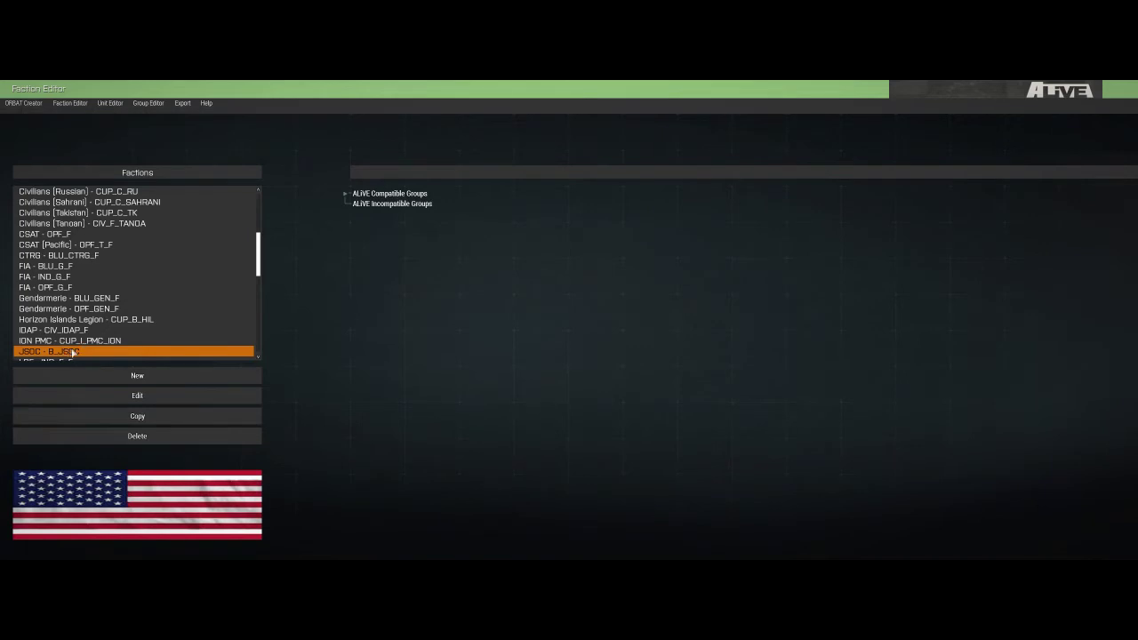
Check JSOC's ALiVE Compatible Groups list and open the Group Editor for the faction
{"action": "left_click", "coordinate": [345, 194]}
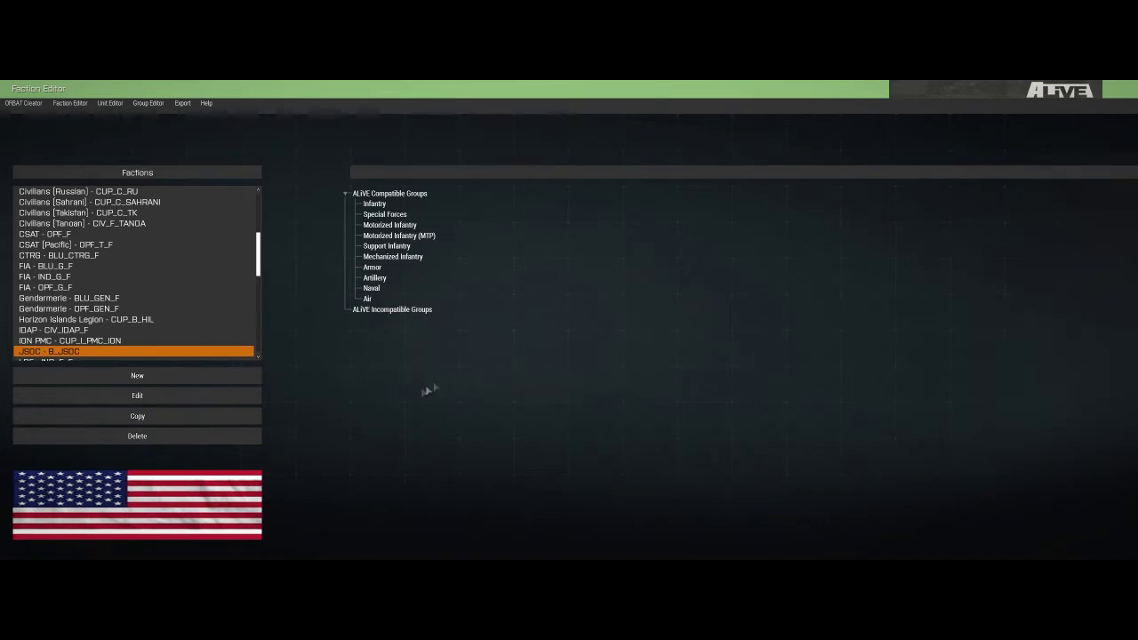
{"action": "left_click", "coordinate": [59, 352]}
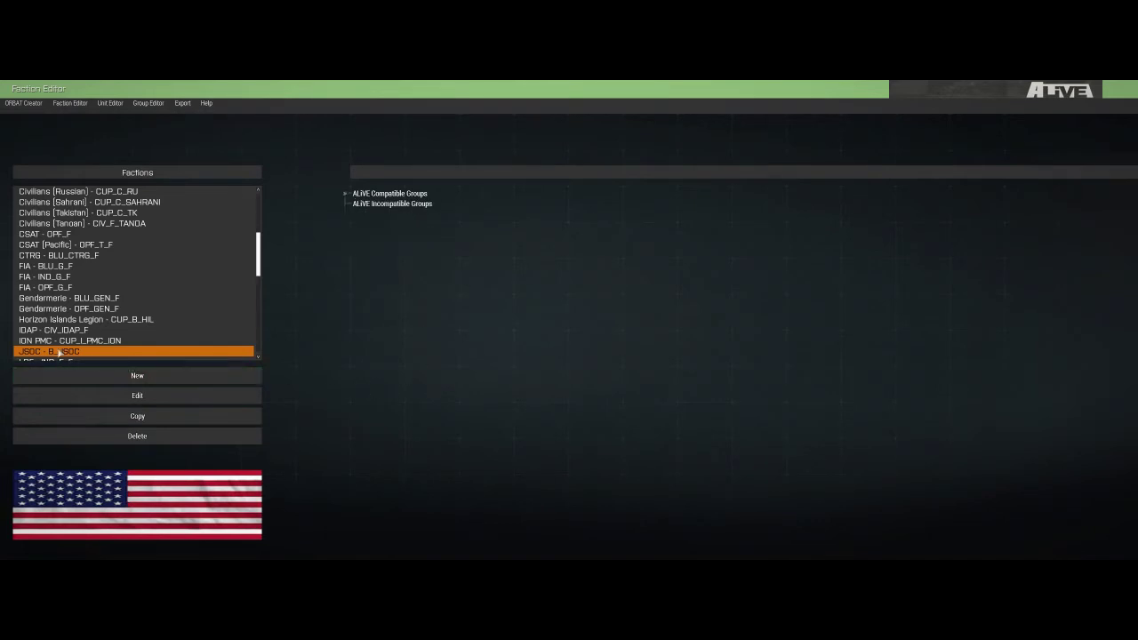
{"action": "left_click", "coordinate": [149, 105]}
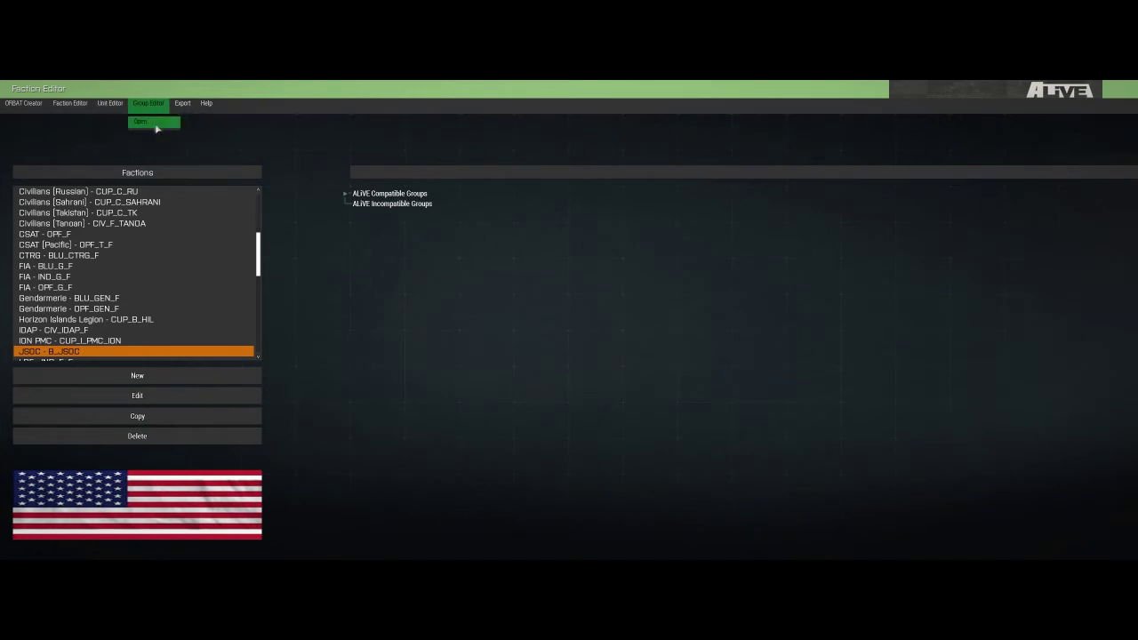
{"action": "left_click", "coordinate": [156, 125]}
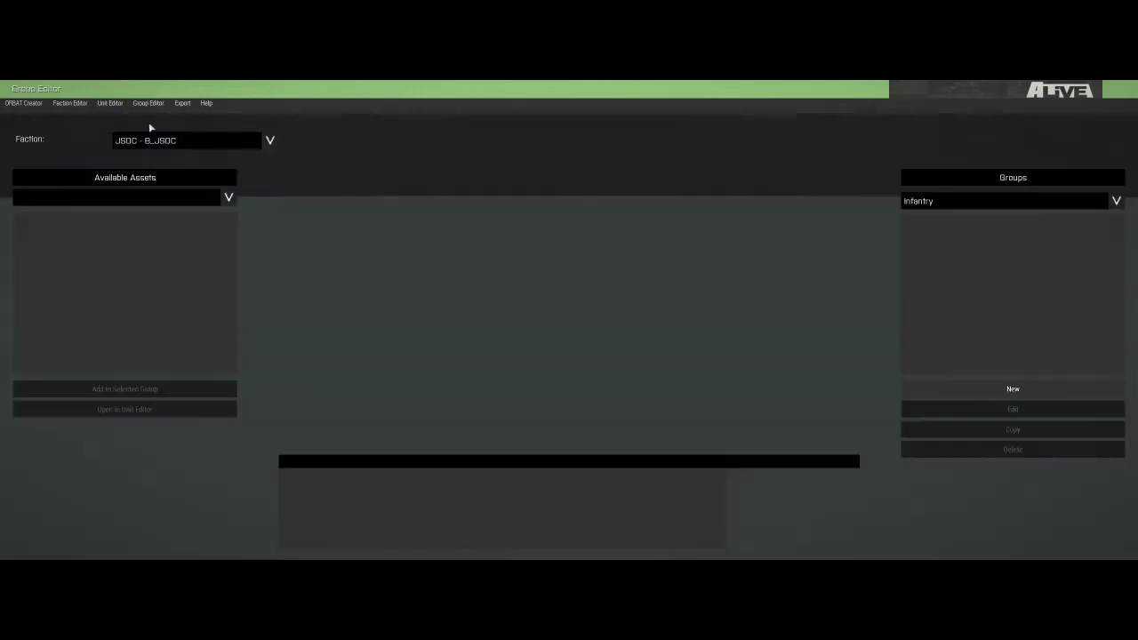
Choose Special Forces as the Groups category for JSOC - B_JSOC
{"action": "left_click", "coordinate": [965, 206]}
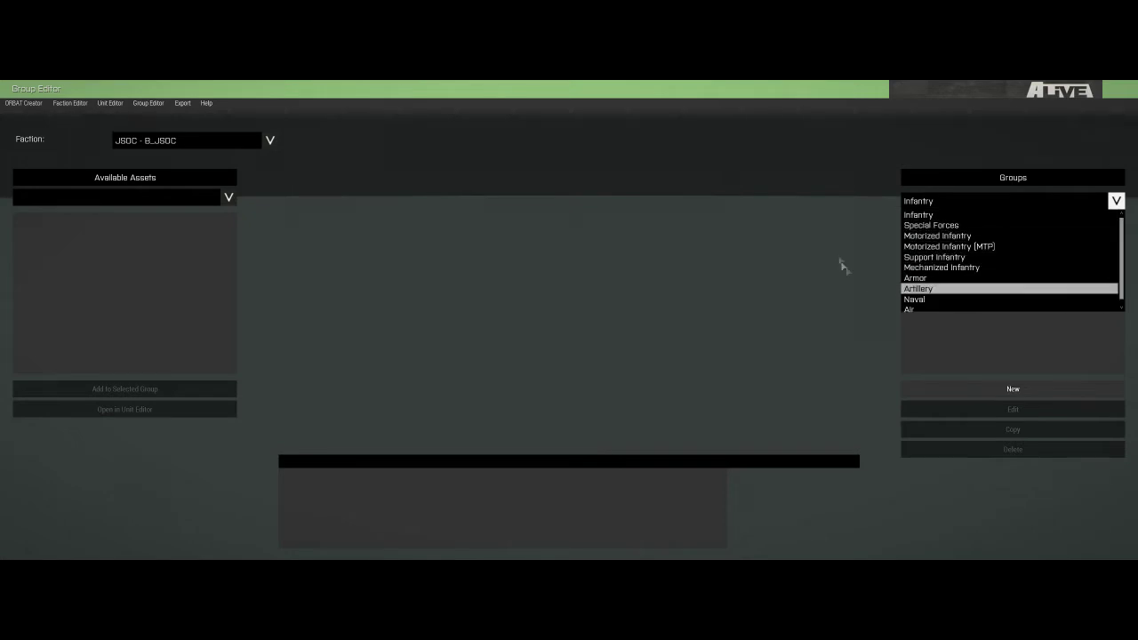
{"action": "left_click", "coordinate": [940, 200]}
{"action": "left_click", "coordinate": [972, 209]}
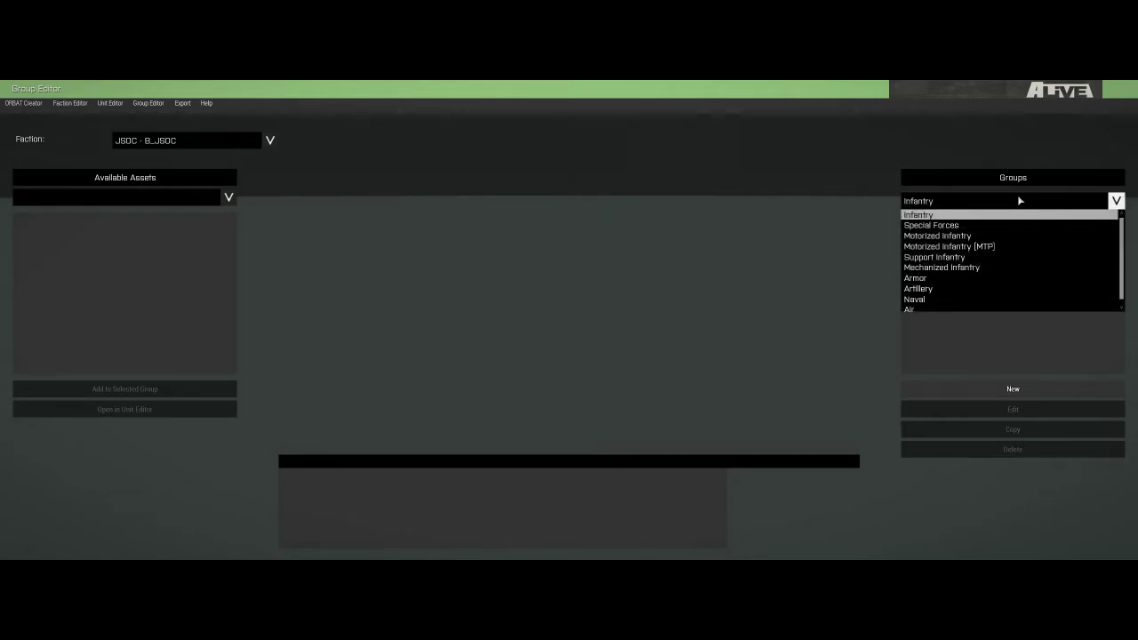
{"action": "left_click", "coordinate": [1002, 204]}
{"action": "left_click", "coordinate": [927, 203]}
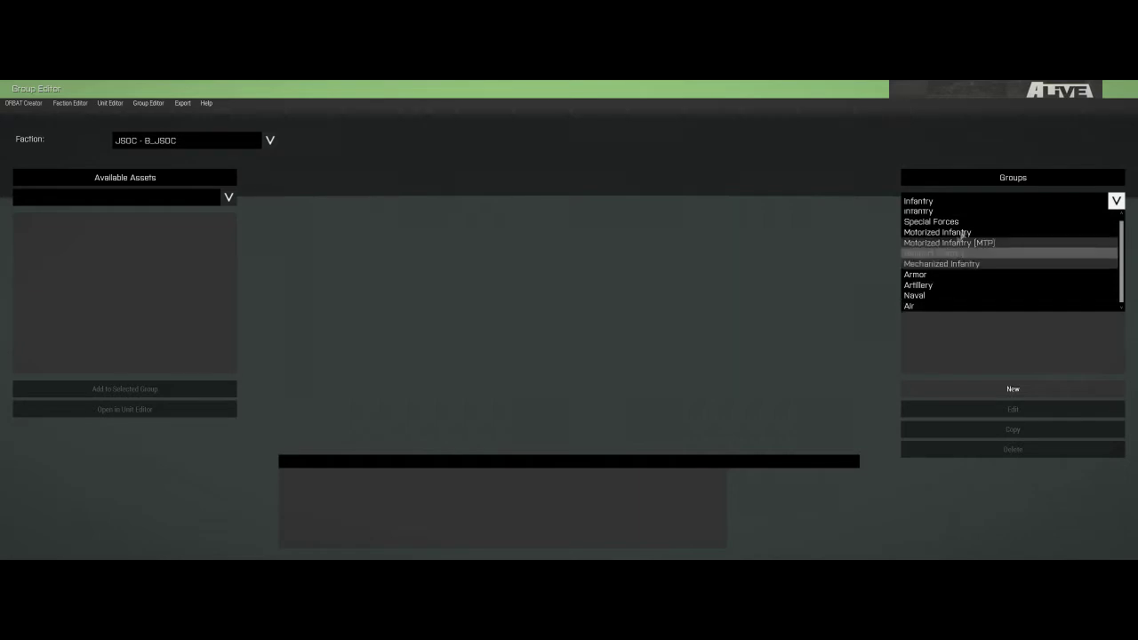
{"action": "left_click", "coordinate": [941, 213]}
{"action": "left_click", "coordinate": [944, 210]}
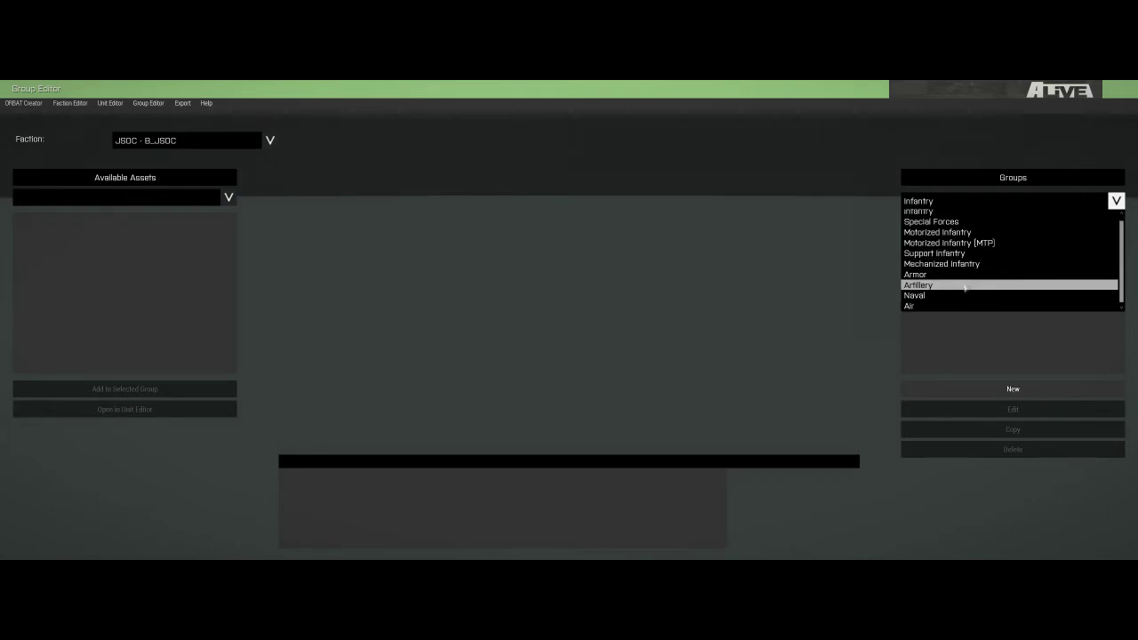
{"action": "left_click", "coordinate": [956, 207]}
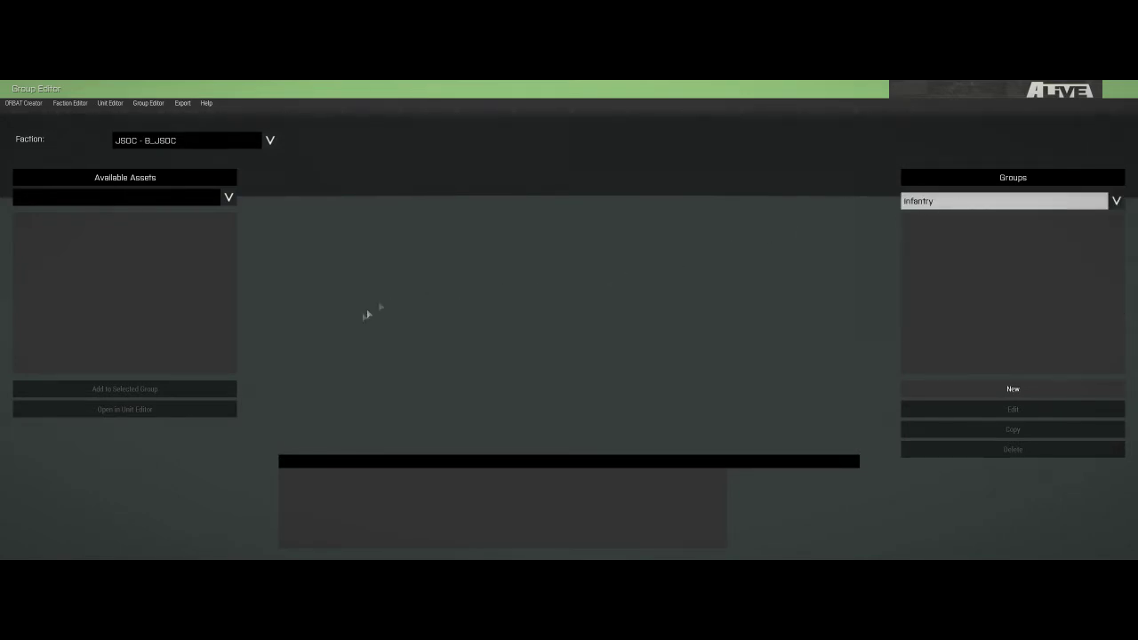
{"action": "left_click", "coordinate": [934, 204]}
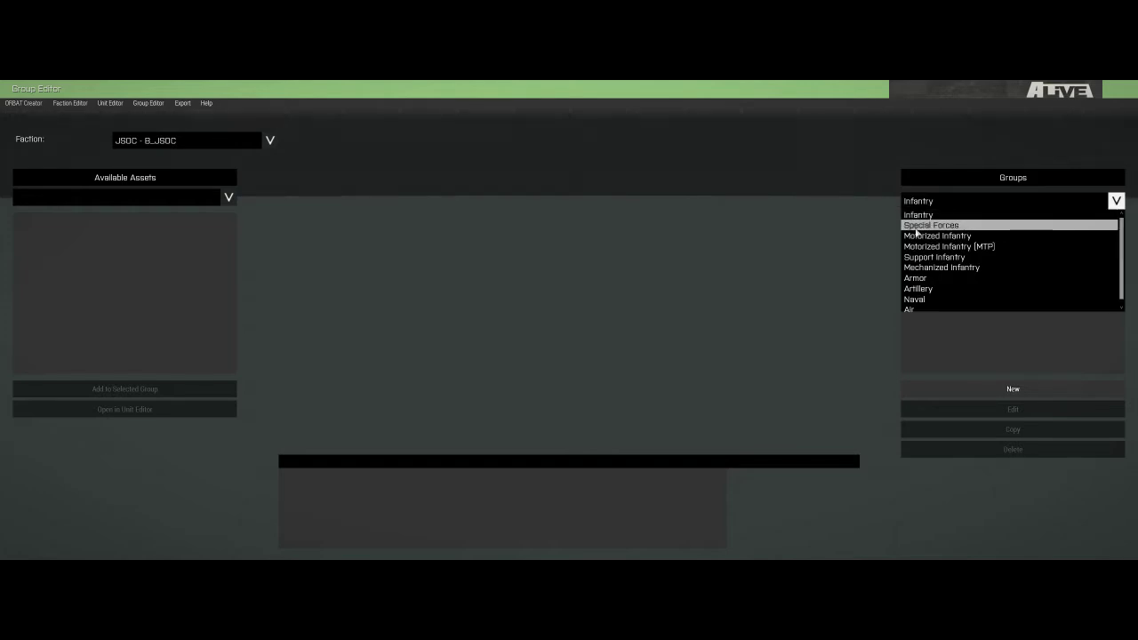
{"action": "left_click", "coordinate": [947, 227]}
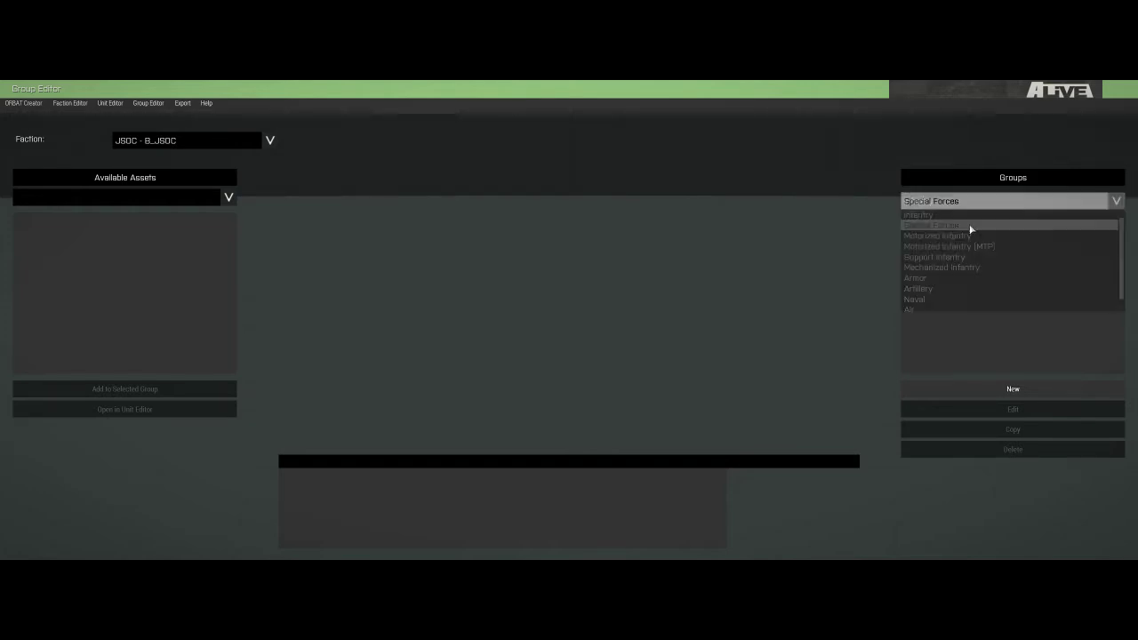
{"action": "left_click", "coordinate": [1005, 392]}
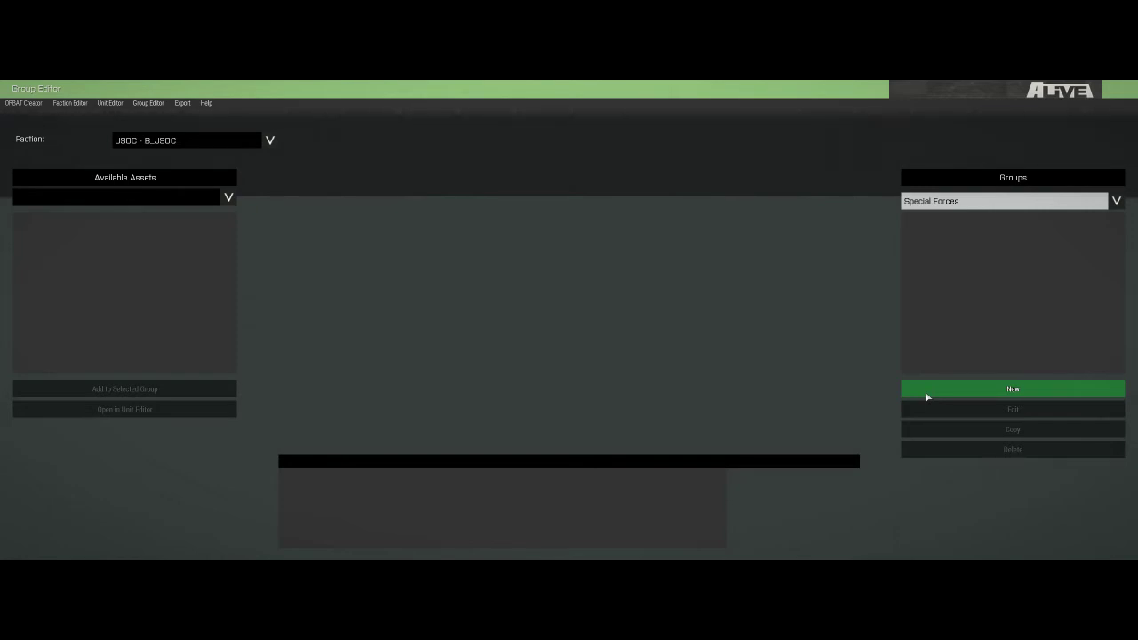
Start a new group and set its class name to B_JSOC_GRP
{"action": "left_click", "coordinate": [990, 390]}
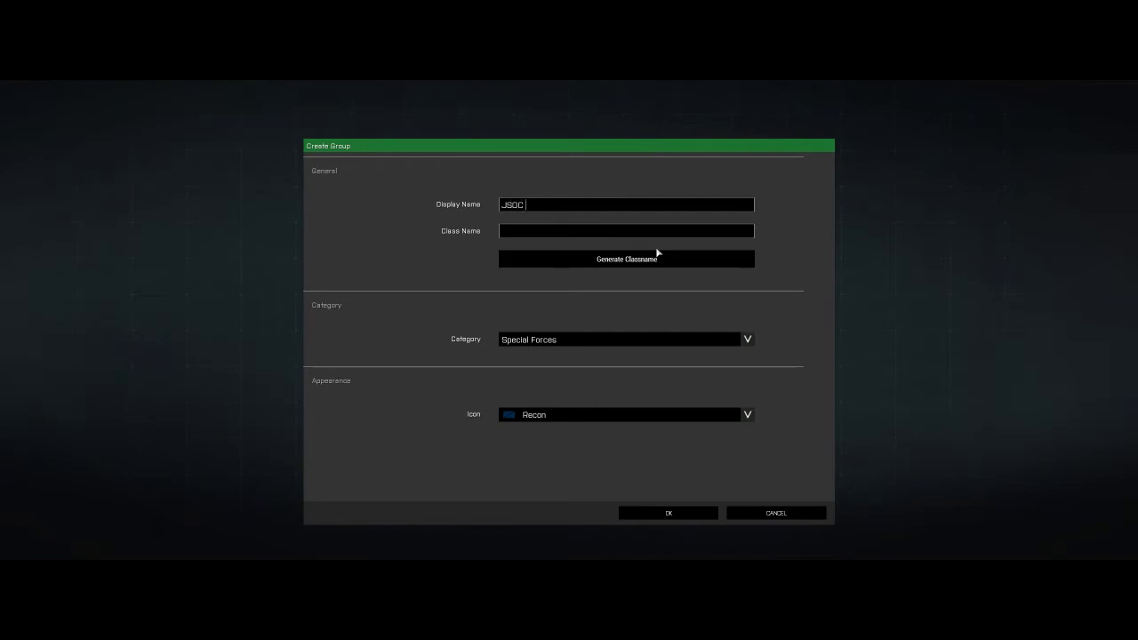
{"action": "type", "text": "B_JSOC_GROUP"}
{"action": "left_click", "coordinate": [595, 261]}
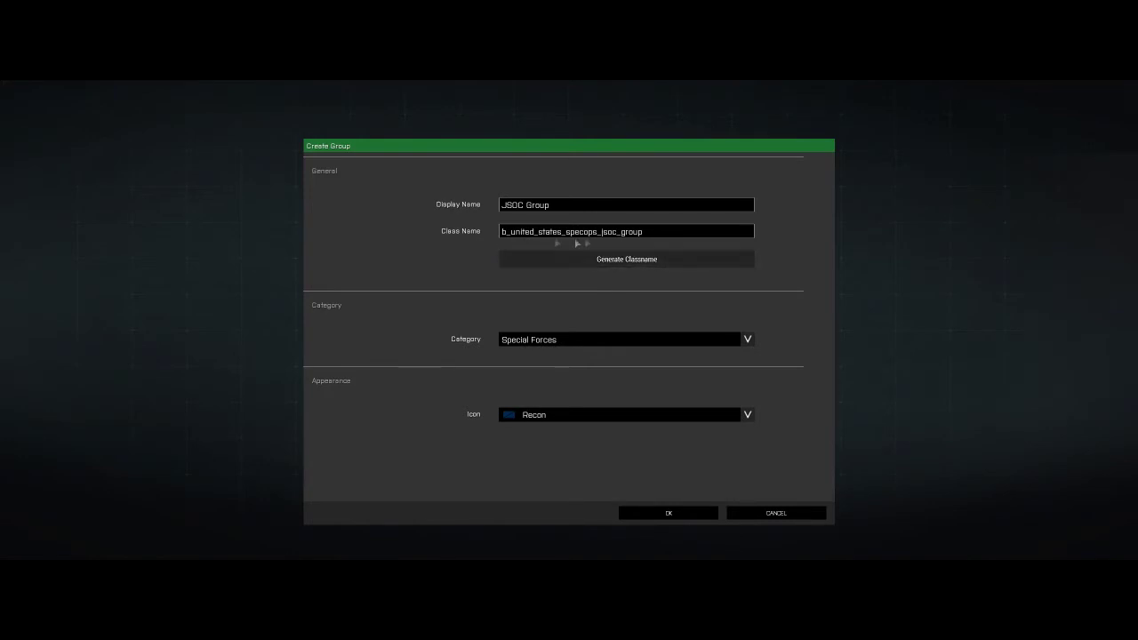
{"action": "left_click_drag", "start_coordinate": [659, 234], "coordinate": [445, 242]}
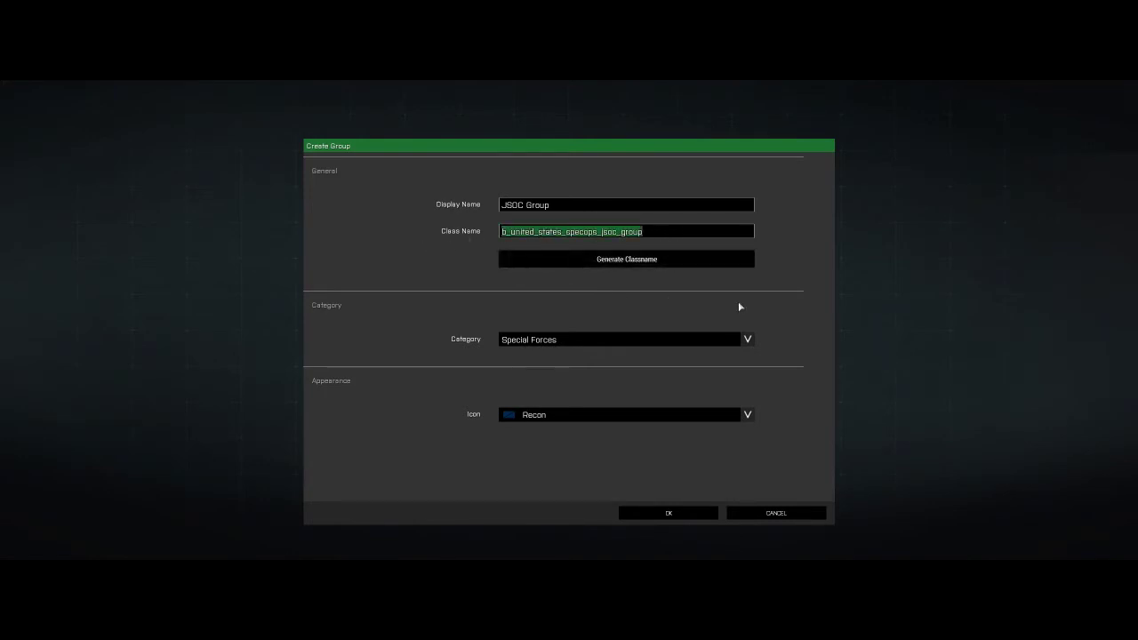
{"action": "type", "text": "B_JSOC_GRP"}
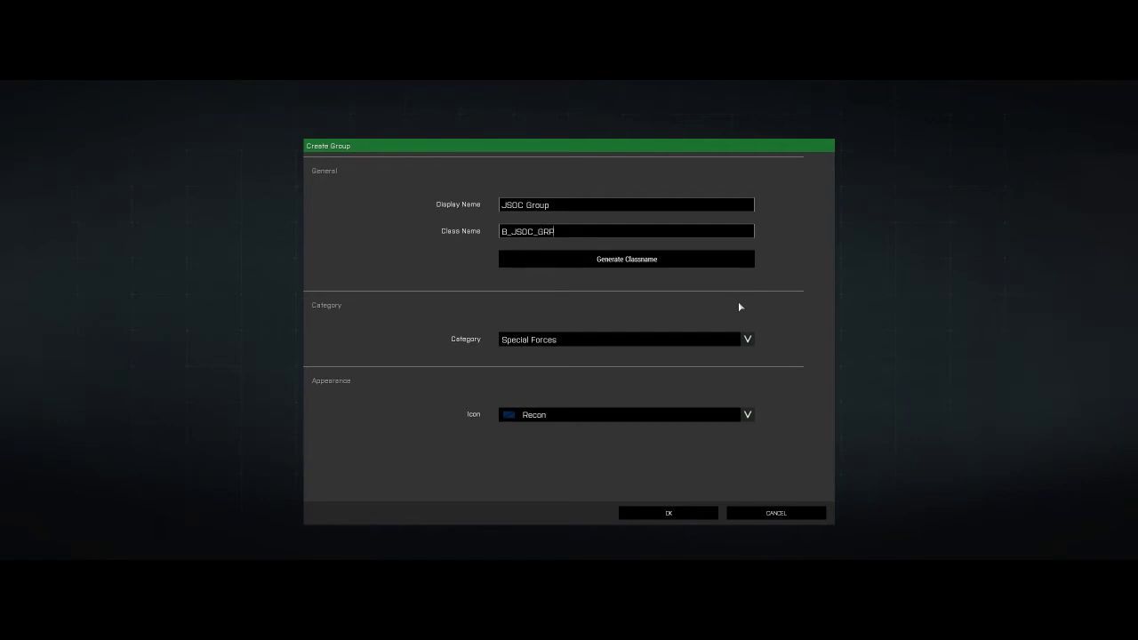
Keep the Recon icon, confirm JSOC Group, and open it for editing
{"action": "left_click", "coordinate": [569, 415]}
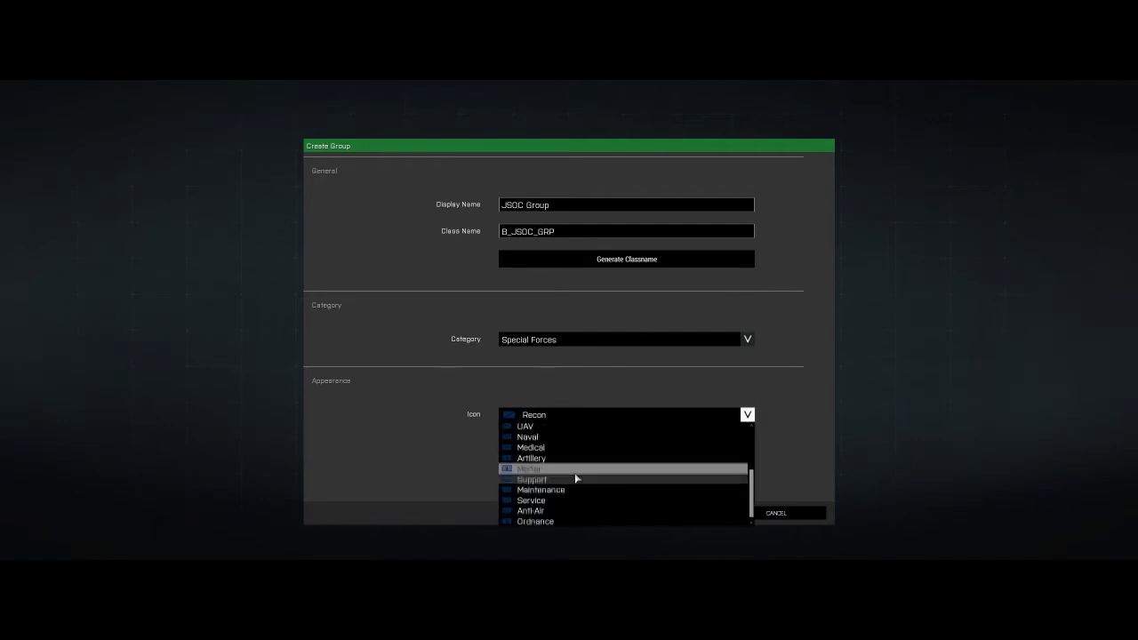
{"action": "left_click", "coordinate": [579, 419]}
{"action": "left_click", "coordinate": [578, 419]}
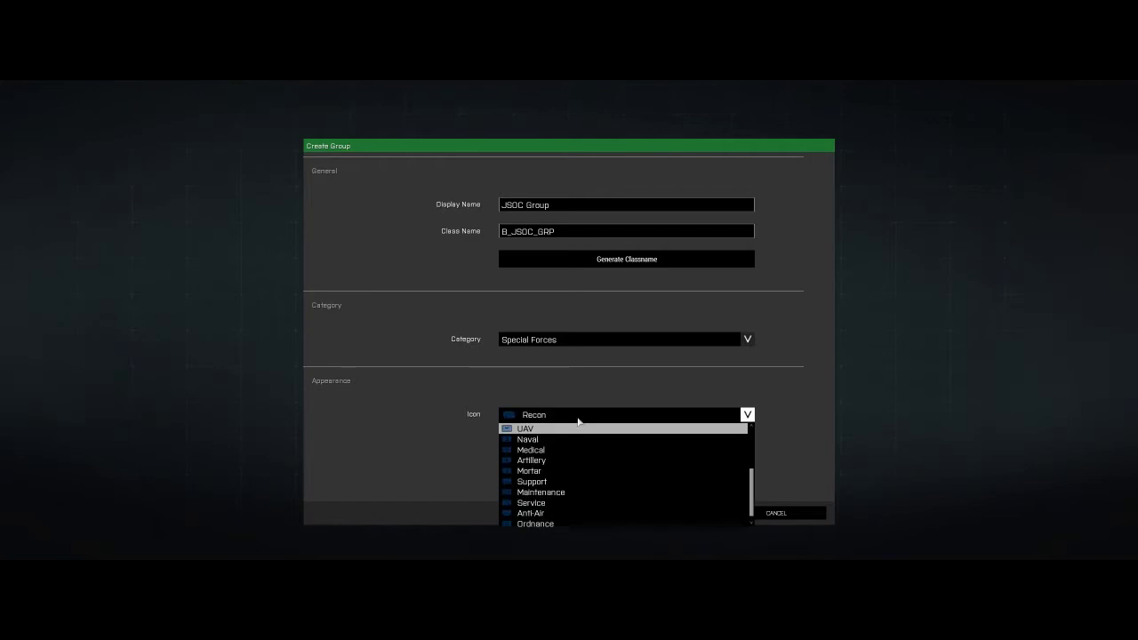
{"action": "scroll", "coordinate": [604, 503], "scroll_direction": "up", "scroll_amount": 1}
{"action": "left_click", "coordinate": [578, 428]}
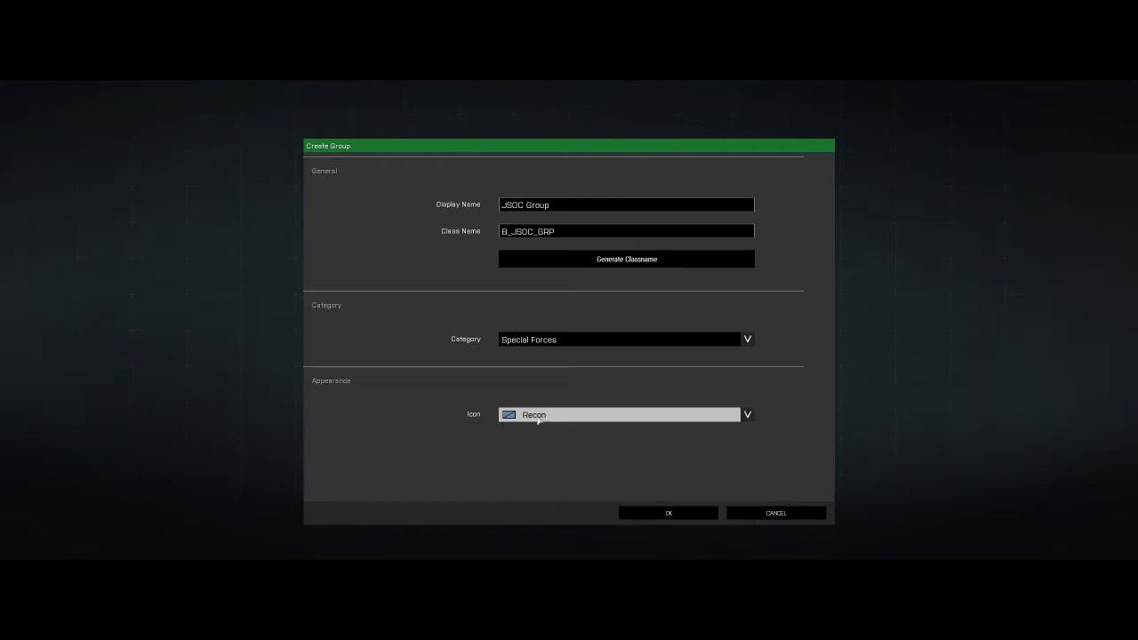
{"action": "left_click", "coordinate": [691, 515]}
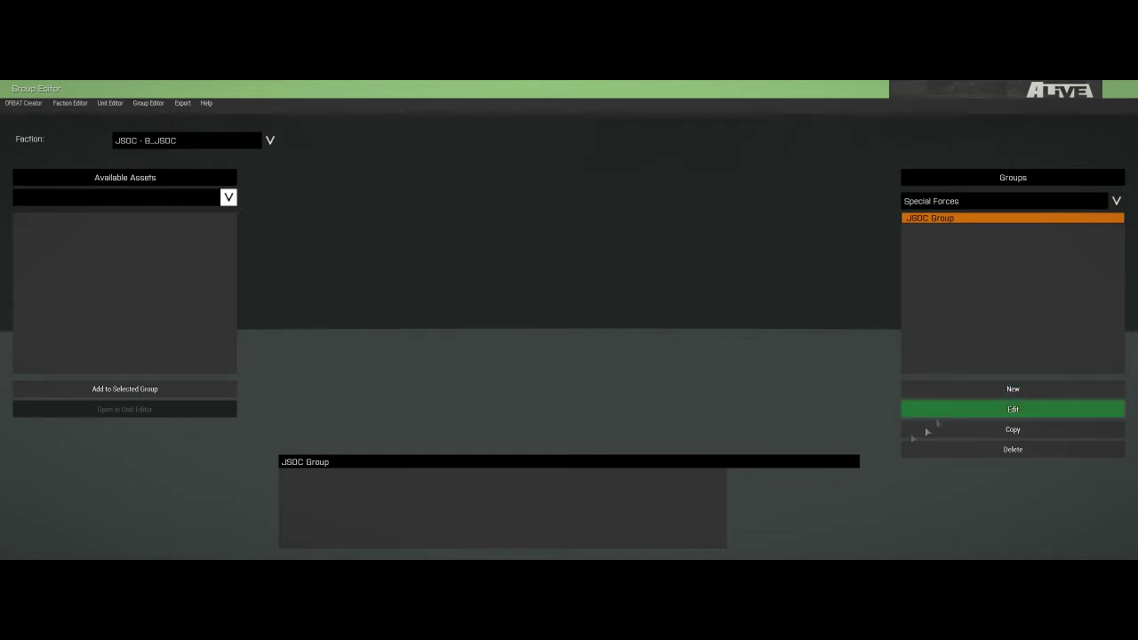
{"action": "left_click", "coordinate": [164, 391]}
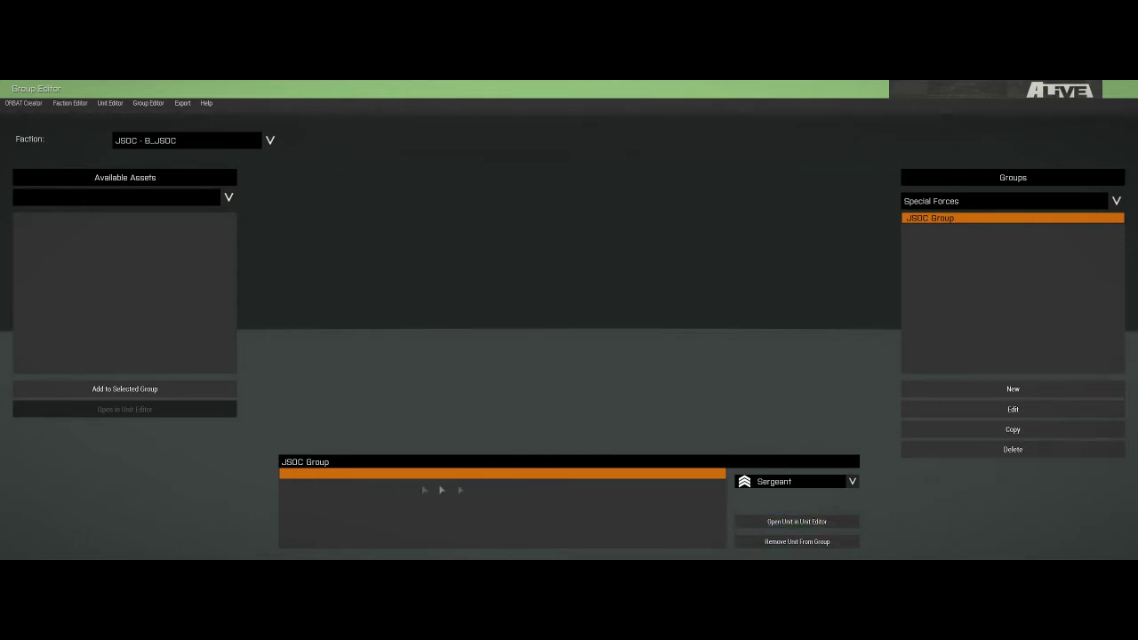
Send JSOC Group's unit over to the ALiVE Unit Editor for the JSOC faction
{"action": "left_click", "coordinate": [776, 522]}
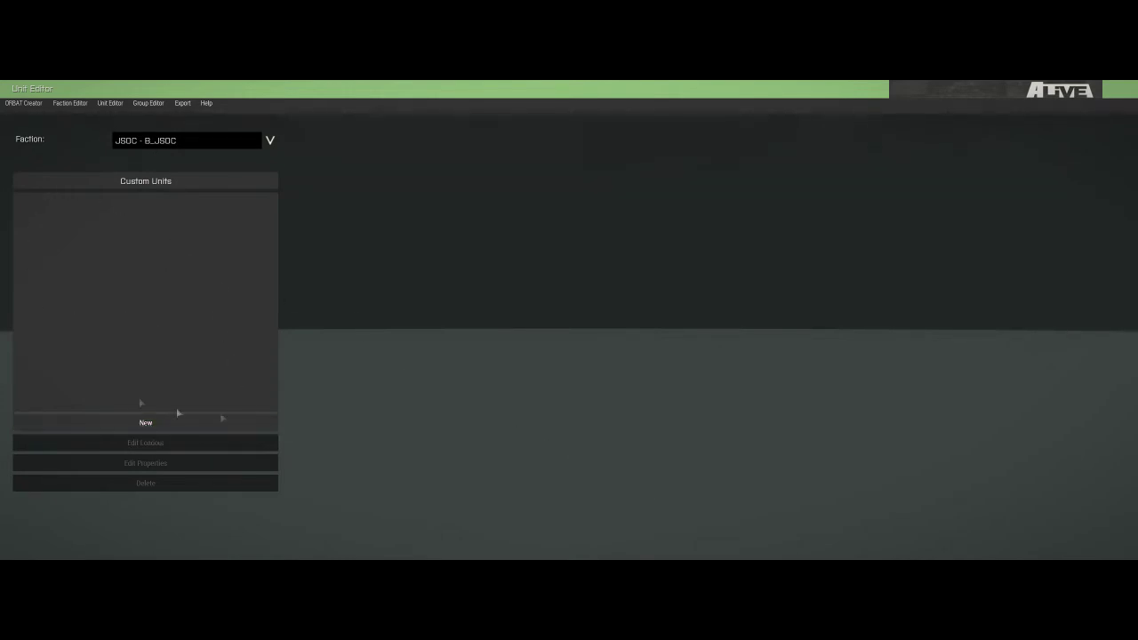
Start a new custom unit named JSOC Operator with class name B_JSOC_OPERATOR
{"action": "left_click", "coordinate": [153, 431]}
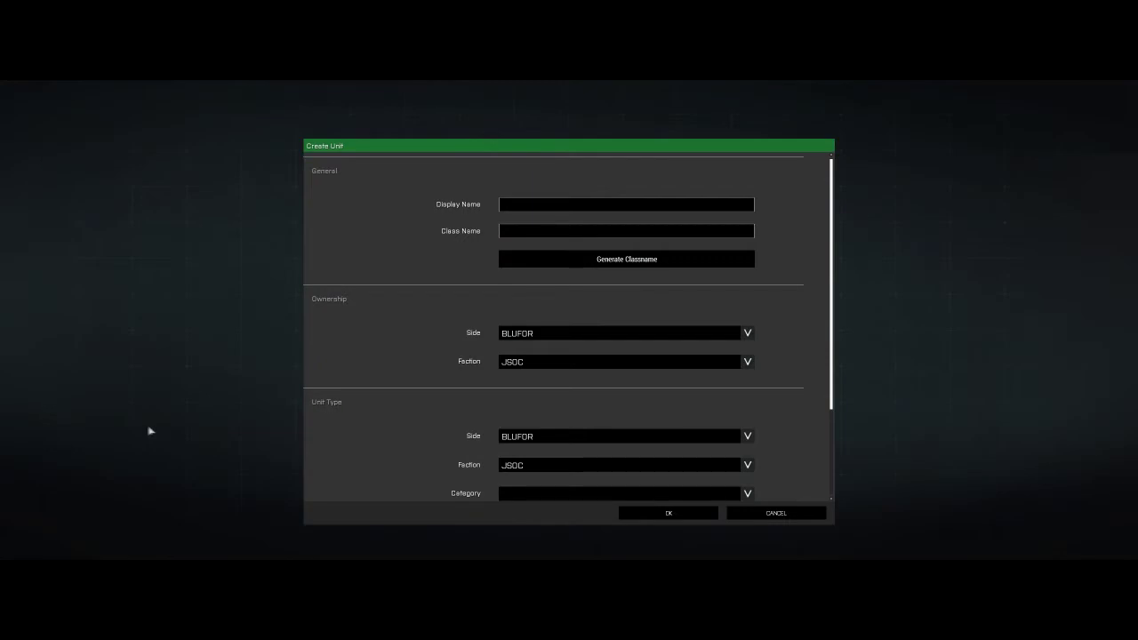
{"action": "scroll", "coordinate": [494, 338], "scroll_direction": "down", "scroll_amount": 3}
{"action": "scroll", "coordinate": [490, 341], "scroll_direction": "up", "scroll_amount": 3}
{"action": "left_click", "coordinate": [500, 203]}
{"action": "type", "text": "JSOB_JSOC_OPERATOR"}
{"action": "scroll", "coordinate": [507, 347], "scroll_direction": "down", "scroll_amount": 3}
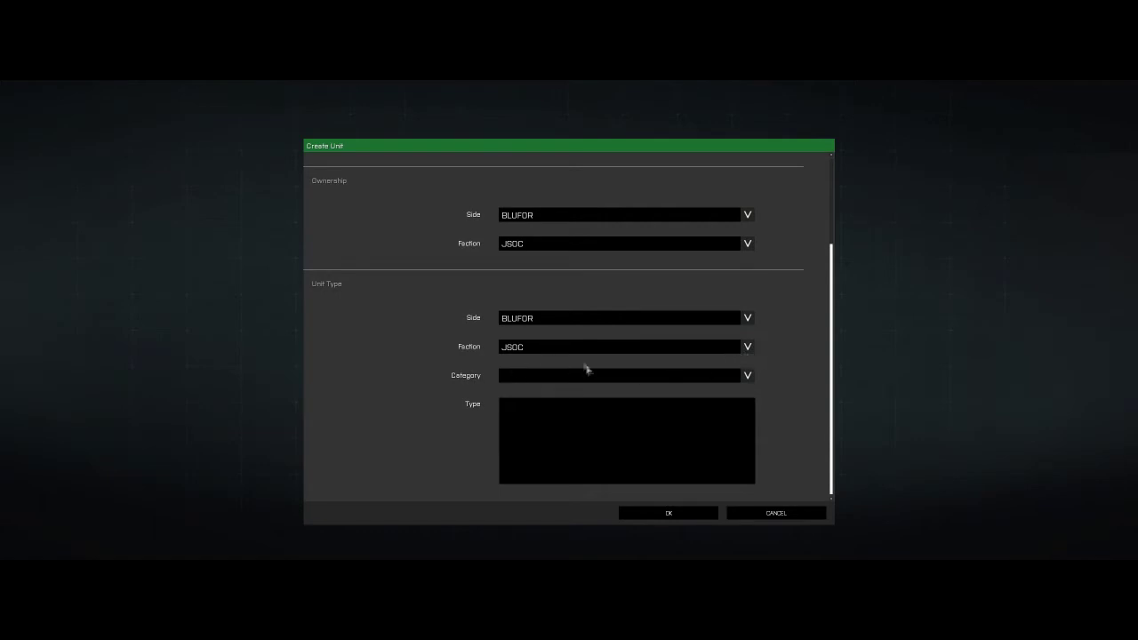
Set the unit's base faction to United States Army and browse its unit categories
{"action": "left_click", "coordinate": [575, 348]}
{"action": "scroll", "coordinate": [572, 425], "scroll_direction": "up", "scroll_amount": 3}
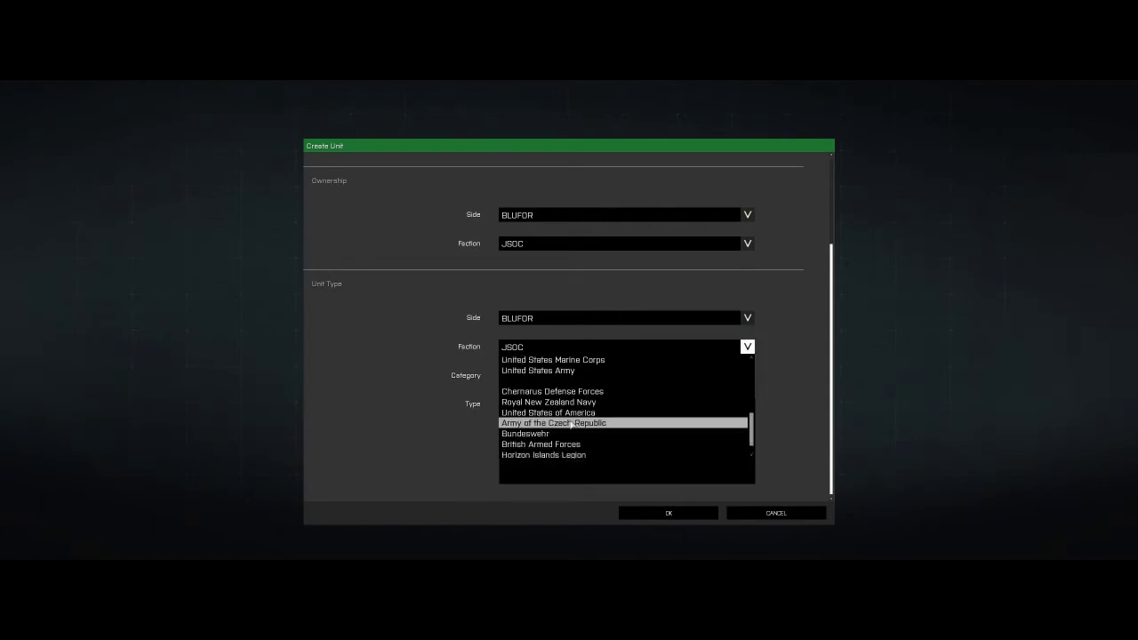
{"action": "left_click", "coordinate": [538, 393]}
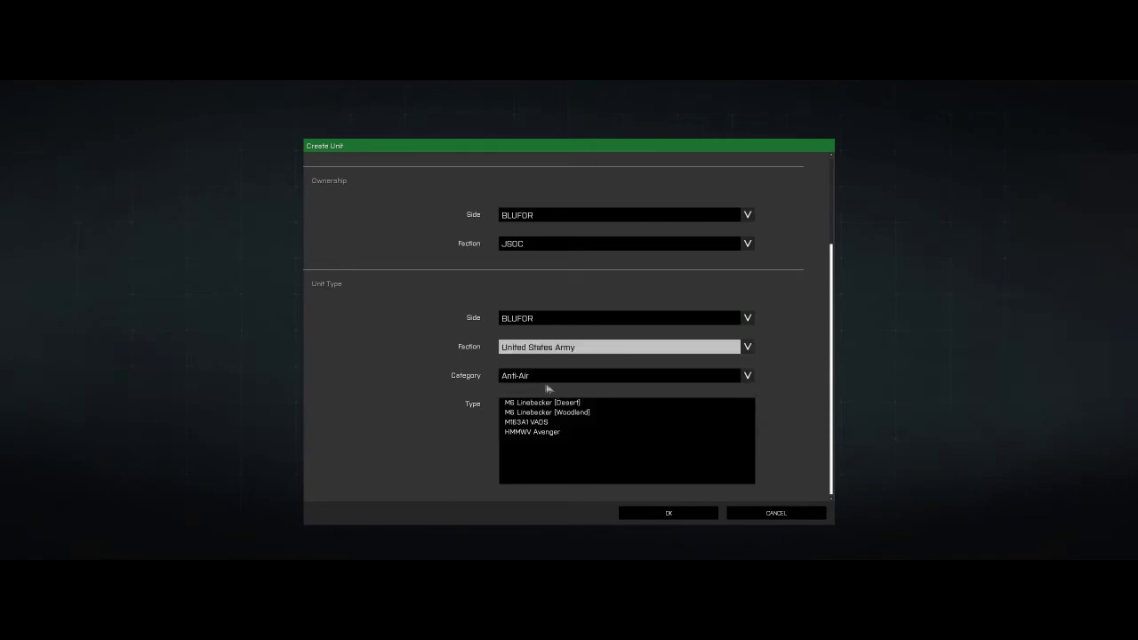
{"action": "left_click", "coordinate": [535, 380]}
{"action": "scroll", "coordinate": [564, 432], "scroll_direction": "down", "scroll_amount": 5}
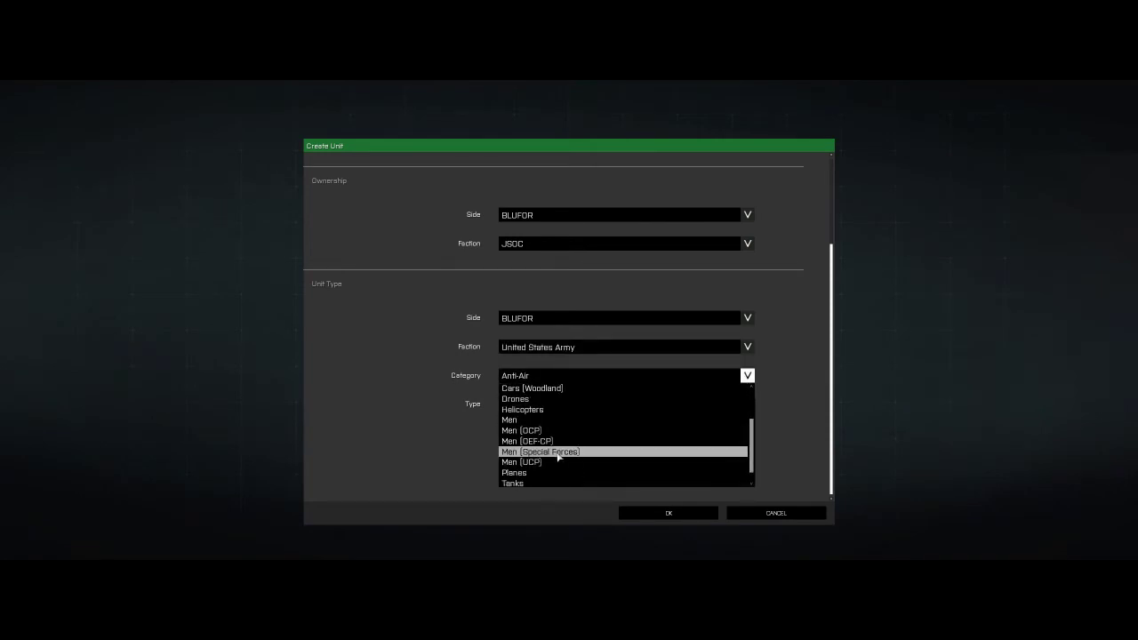
{"action": "left_click", "coordinate": [557, 453]}
{"action": "scroll", "coordinate": [574, 442], "scroll_direction": "down", "scroll_amount": 4}
{"action": "scroll", "coordinate": [573, 439], "scroll_direction": "up", "scroll_amount": 6}
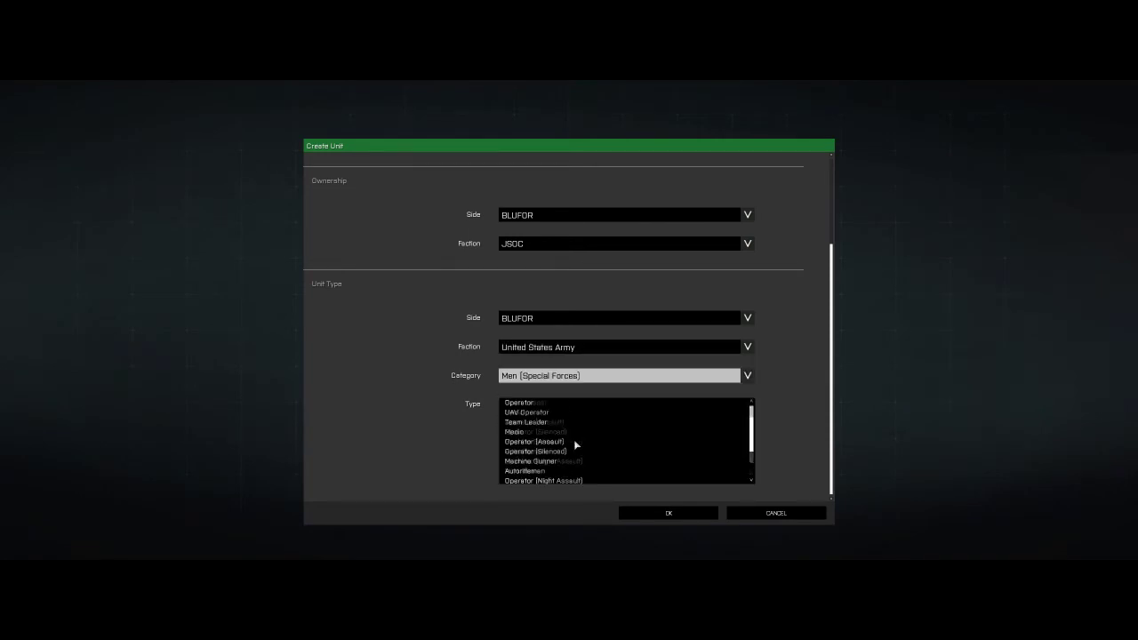
{"action": "scroll", "coordinate": [478, 379], "scroll_direction": "down", "scroll_amount": 1}
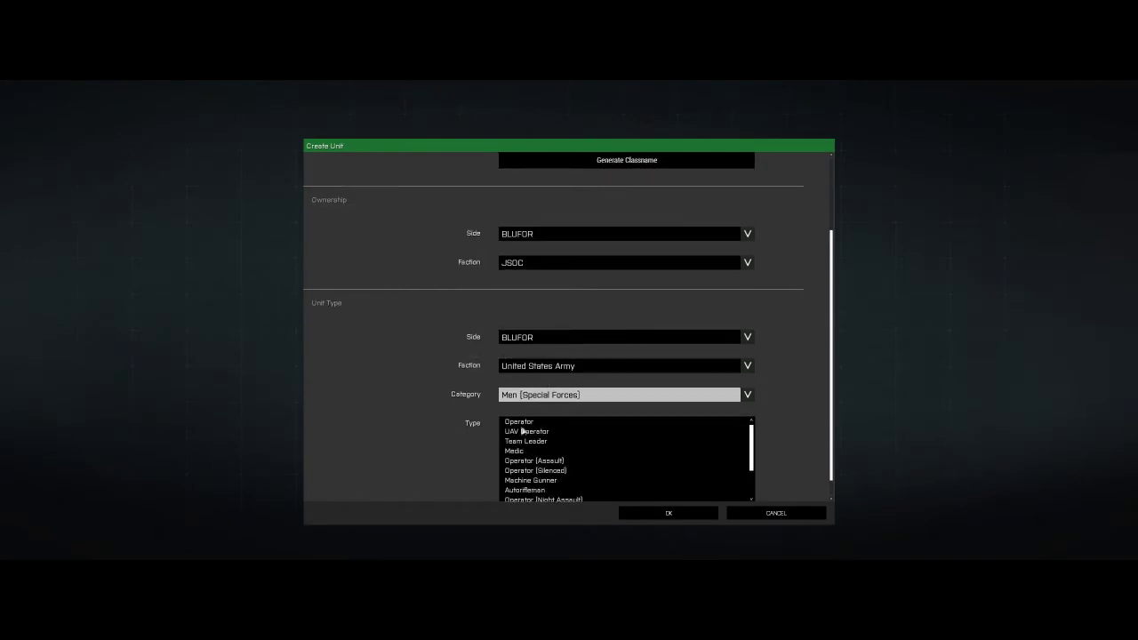
{"action": "left_click", "coordinate": [539, 395]}
{"action": "scroll", "coordinate": [562, 426], "scroll_direction": "up", "scroll_amount": 1}
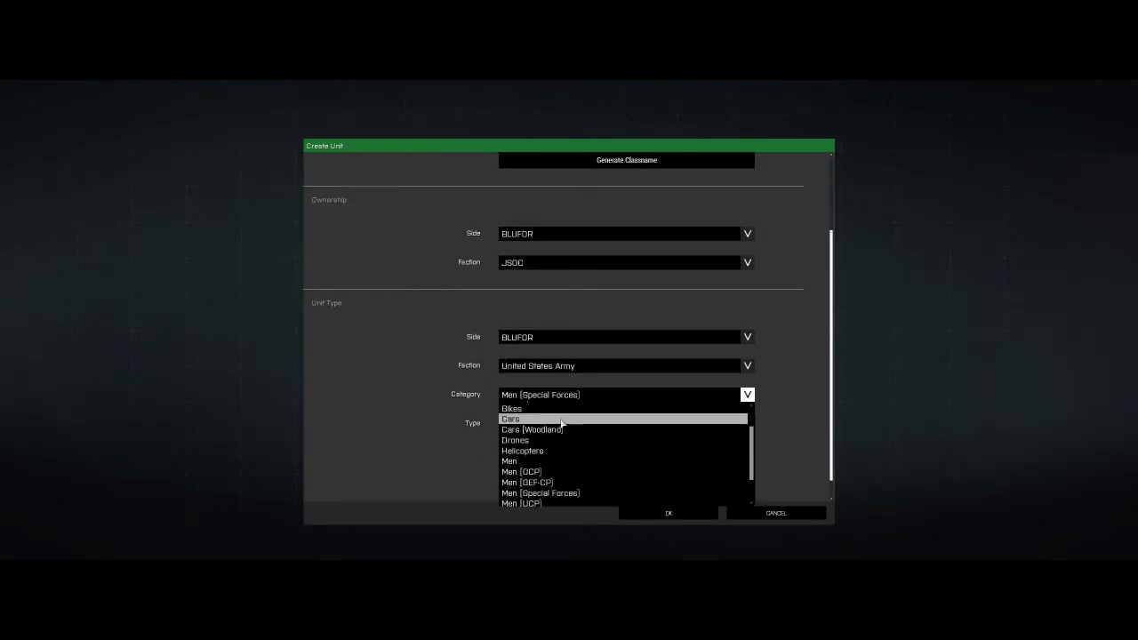
{"action": "scroll", "coordinate": [564, 447], "scroll_direction": "down", "scroll_amount": 2}
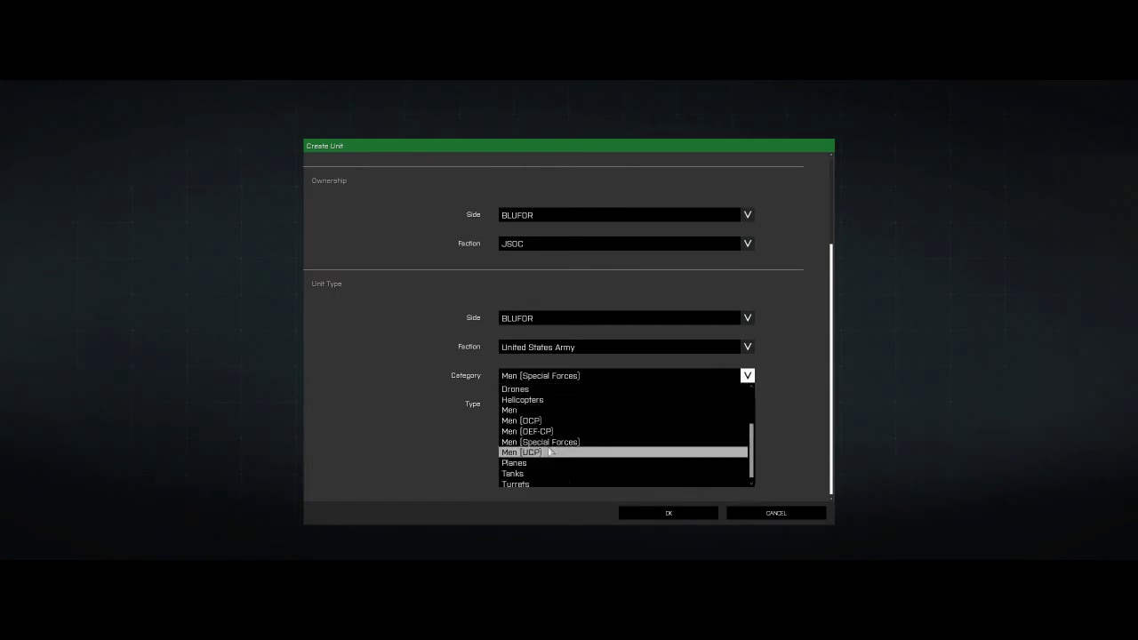
{"action": "left_click", "coordinate": [550, 442]}
Try several unit categories and types, settling on the Men (OEF-CP) category
{"action": "left_click", "coordinate": [551, 375]}
{"action": "left_click", "coordinate": [524, 410]}
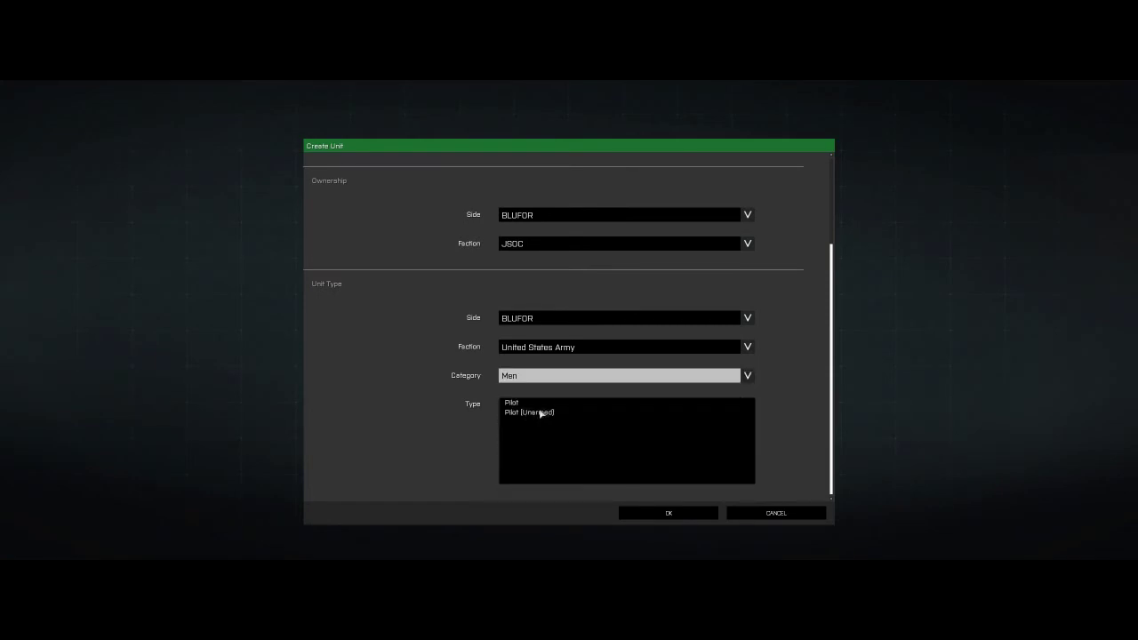
{"action": "left_click", "coordinate": [534, 404]}
{"action": "left_click", "coordinate": [552, 375]}
{"action": "left_click", "coordinate": [547, 467]}
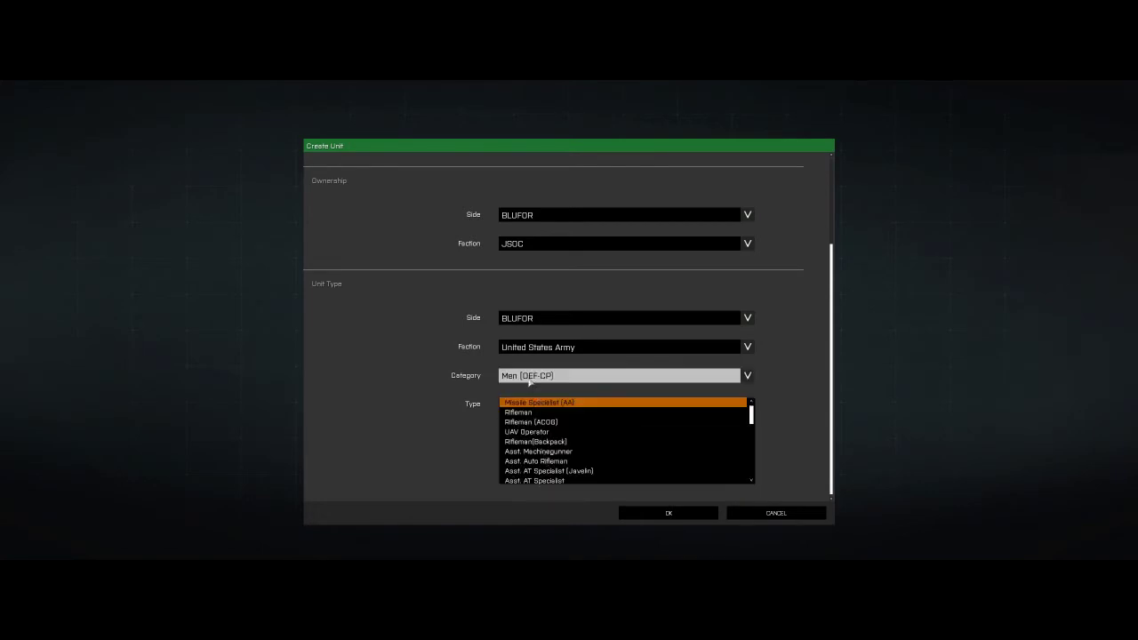
{"action": "left_click", "coordinate": [529, 377]}
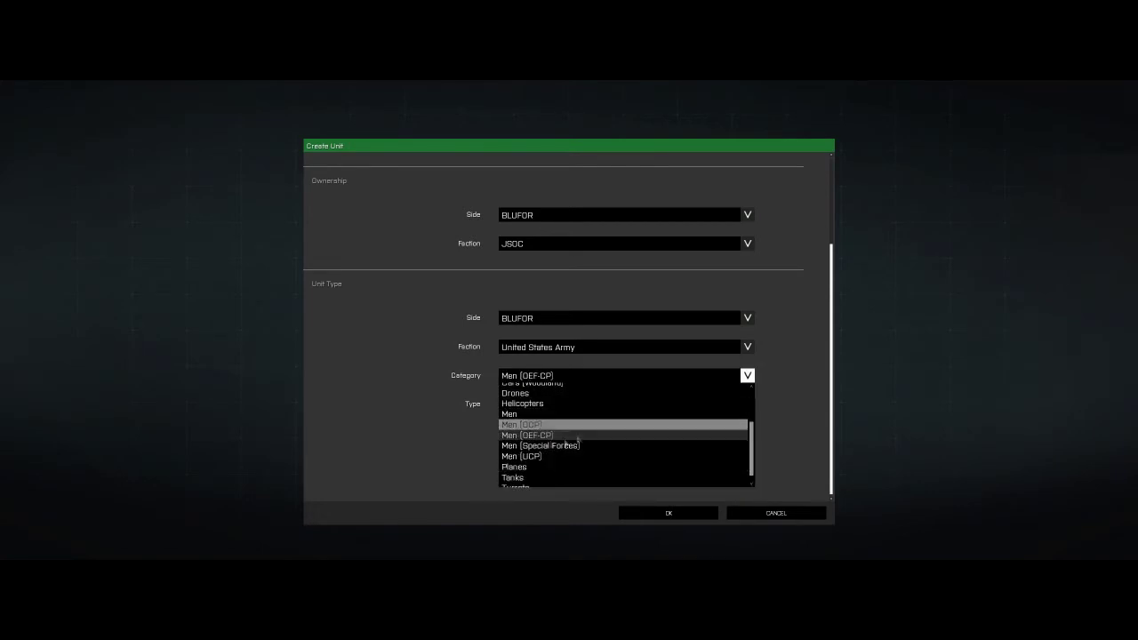
{"action": "scroll", "coordinate": [542, 468], "scroll_direction": "down", "scroll_amount": 1}
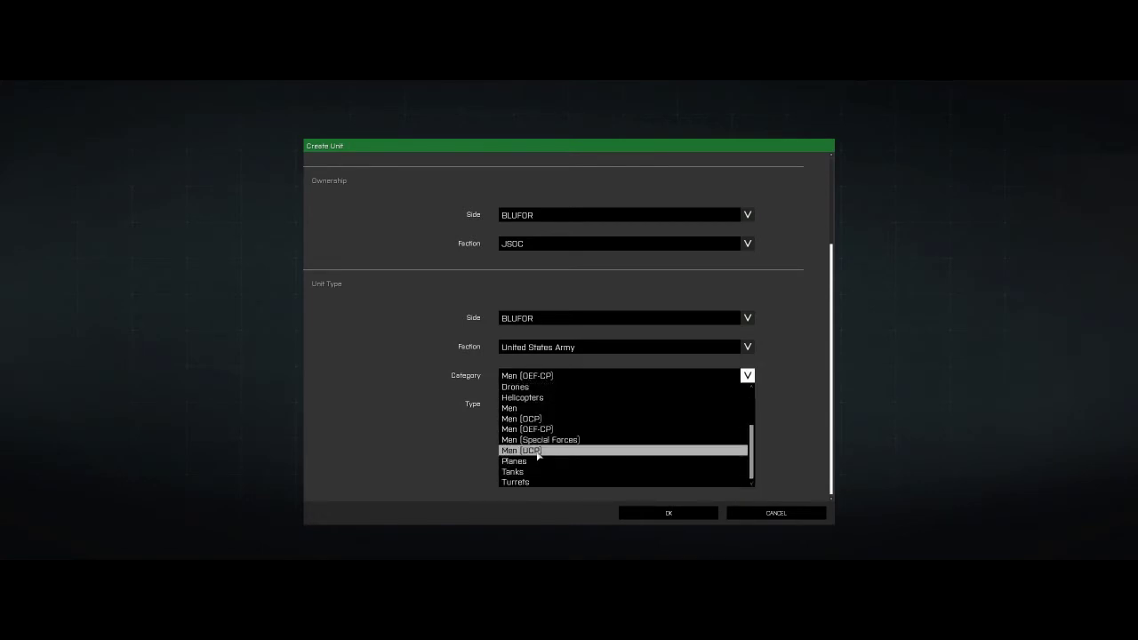
{"action": "left_click", "coordinate": [538, 450]}
{"action": "left_click", "coordinate": [537, 441]}
{"action": "left_click", "coordinate": [532, 431]}
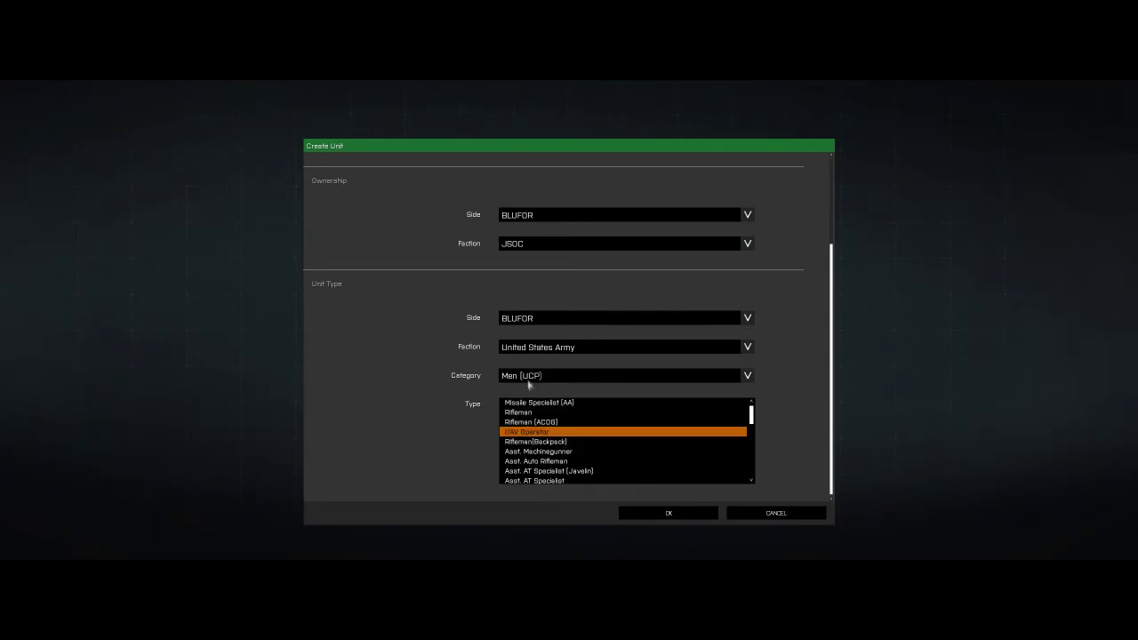
{"action": "left_click", "coordinate": [528, 377]}
{"action": "left_click", "coordinate": [528, 411]}
{"action": "left_click", "coordinate": [530, 377]}
{"action": "left_click", "coordinate": [539, 436]}
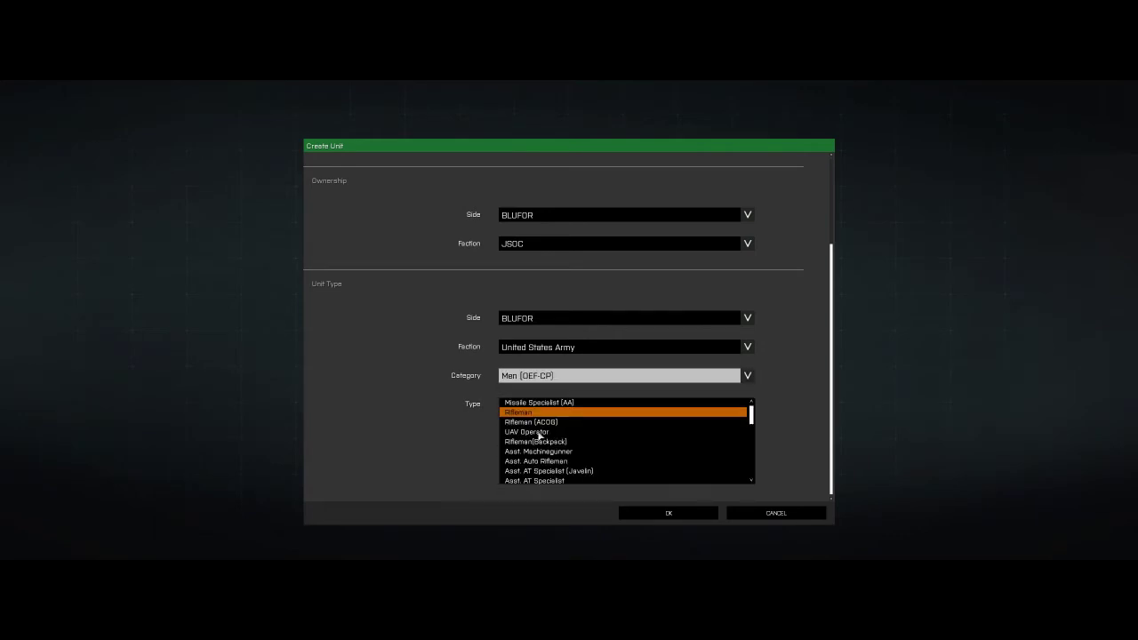
{"action": "scroll", "coordinate": [480, 418], "scroll_direction": "up", "scroll_amount": 3}
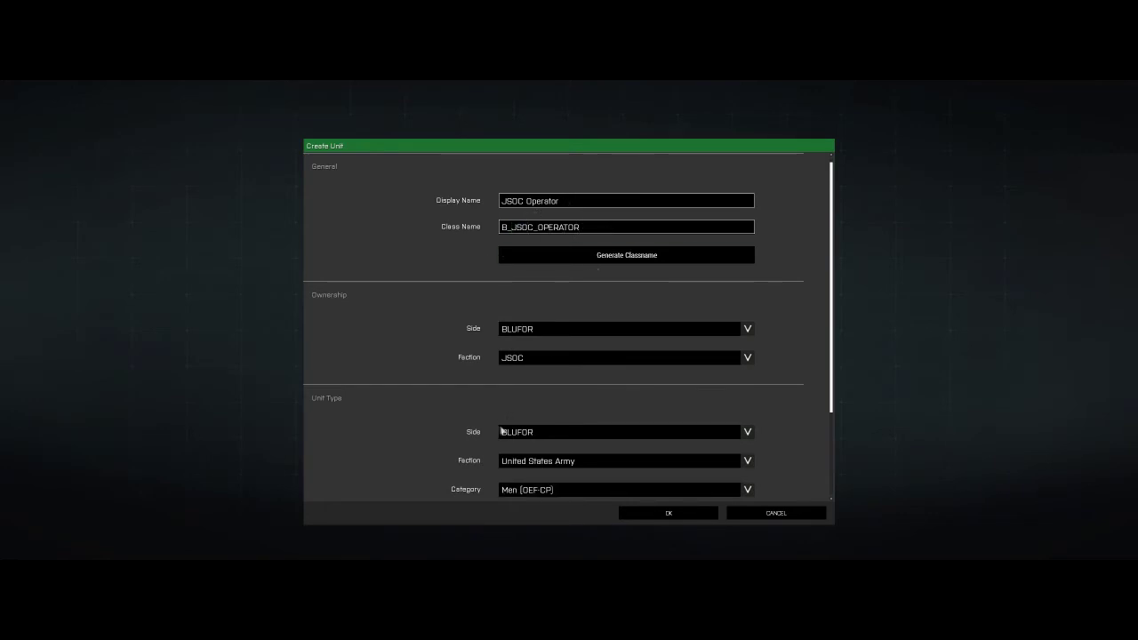
Base the unit on the Men (Special Forces) category with type Team Leader
{"action": "scroll", "coordinate": [501, 431], "scroll_direction": "down", "scroll_amount": 3}
{"action": "scroll", "coordinate": [488, 437], "scroll_direction": "up", "scroll_amount": 1}
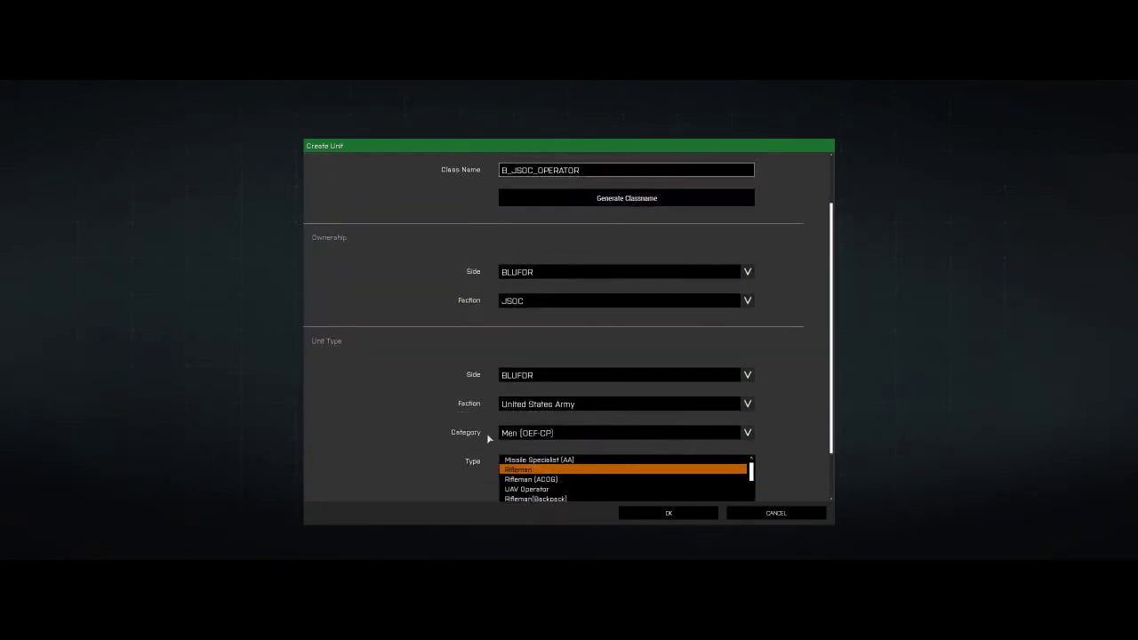
{"action": "scroll", "coordinate": [487, 438], "scroll_direction": "up", "scroll_amount": 1}
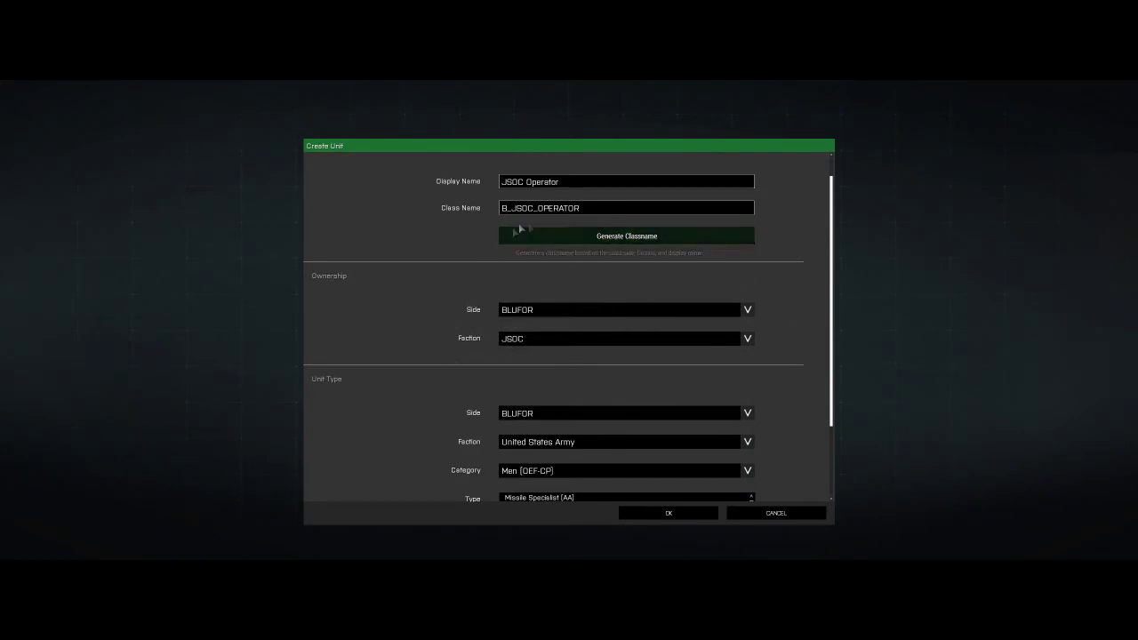
{"action": "scroll", "coordinate": [475, 307], "scroll_direction": "down", "scroll_amount": 2}
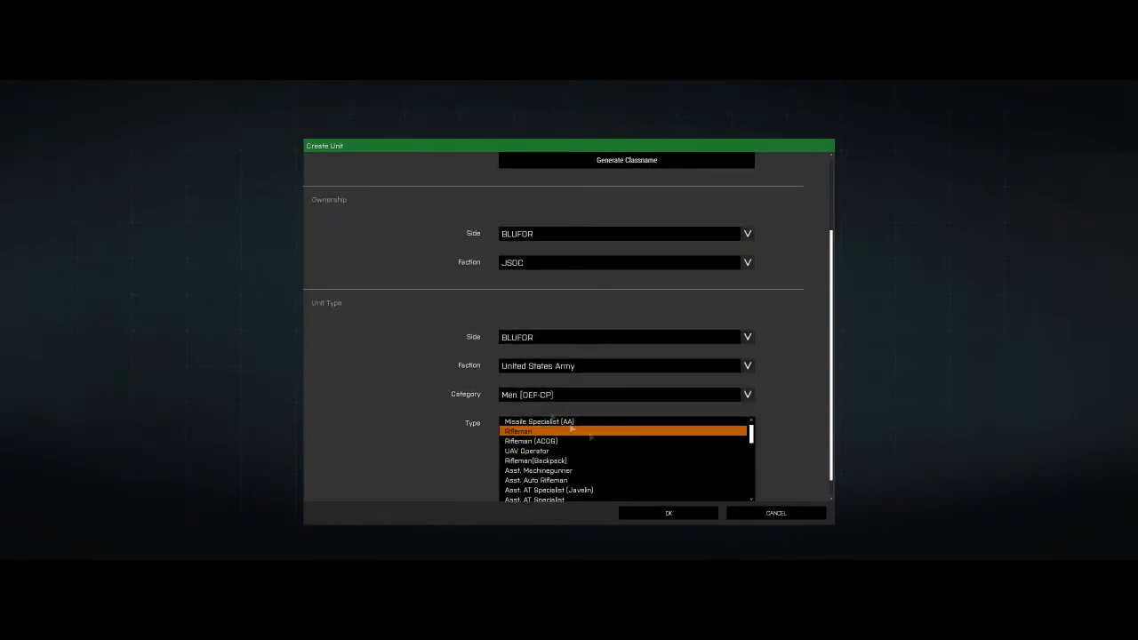
{"action": "scroll", "coordinate": [418, 427], "scroll_direction": "down", "scroll_amount": 1}
{"action": "scroll", "coordinate": [445, 333], "scroll_direction": "up", "scroll_amount": 3}
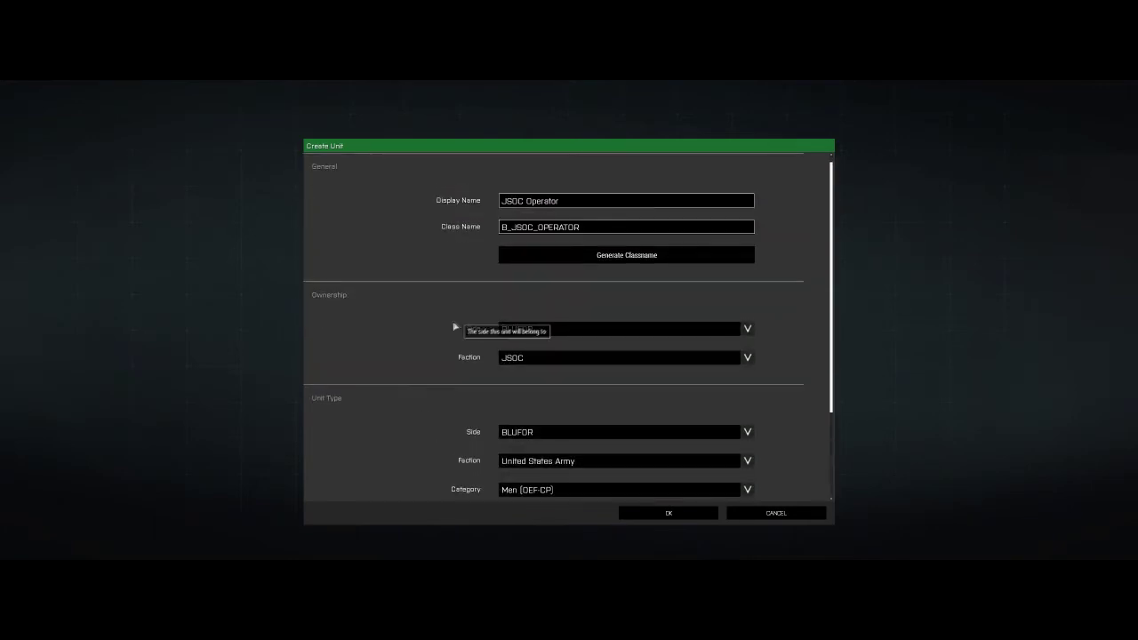
{"action": "scroll", "coordinate": [450, 328], "scroll_direction": "down", "scroll_amount": 3}
{"action": "left_click", "coordinate": [551, 375]}
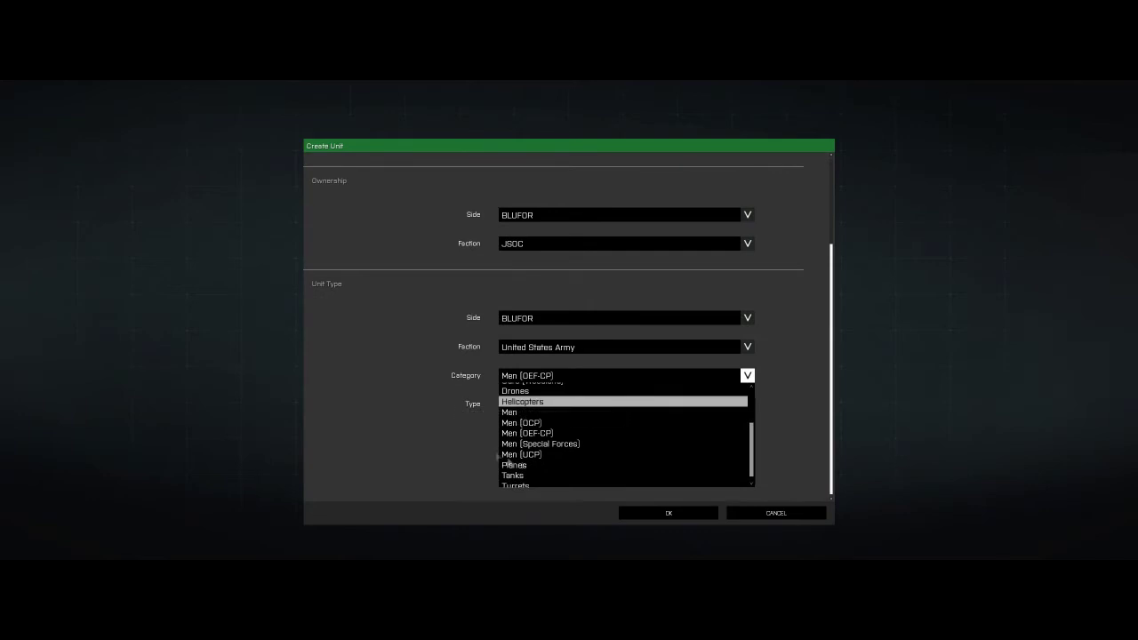
{"action": "left_click", "coordinate": [511, 443]}
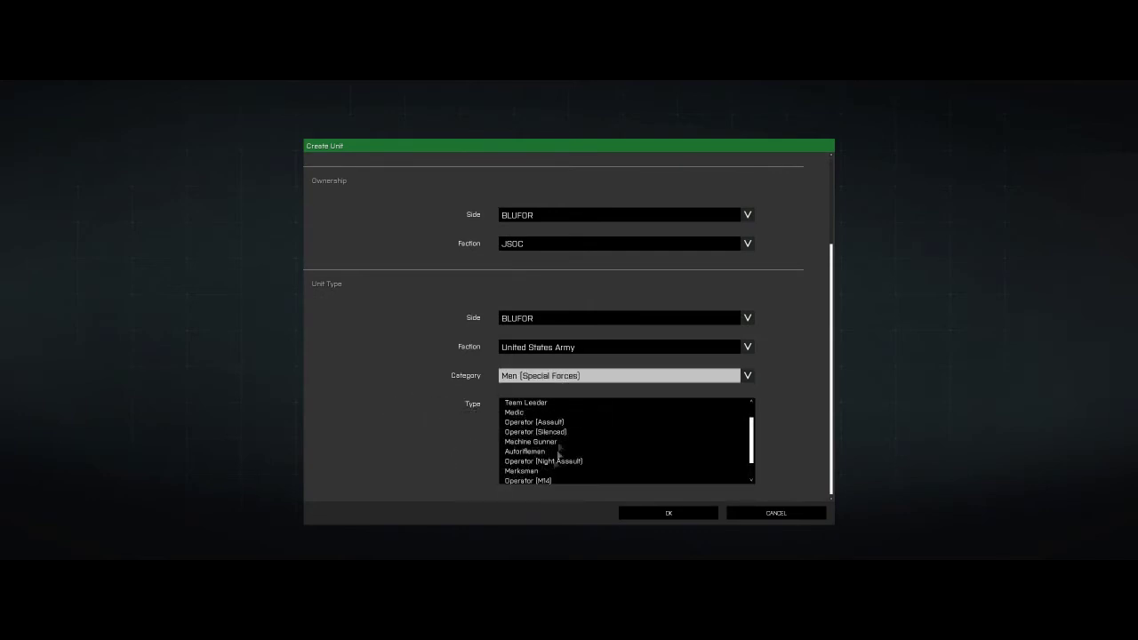
{"action": "left_click", "coordinate": [514, 403]}
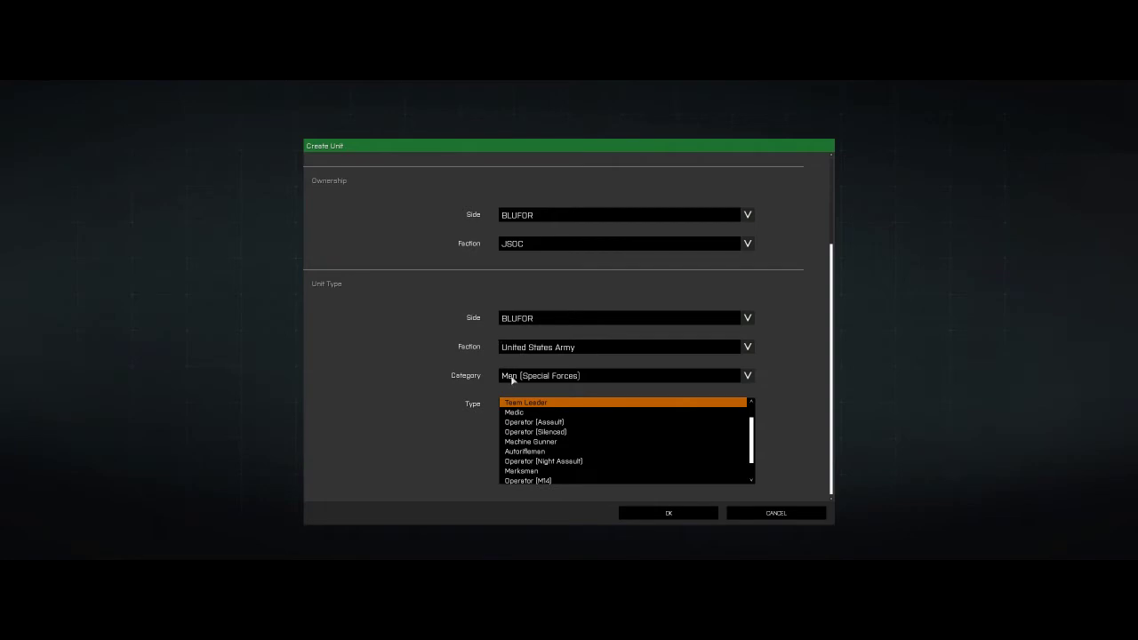
Confirm the form so JSOC Operator is added to Custom Units
{"action": "scroll", "coordinate": [765, 399], "scroll_direction": "up", "scroll_amount": 2}
{"action": "scroll", "coordinate": [757, 390], "scroll_direction": "down", "scroll_amount": 2}
{"action": "scroll", "coordinate": [767, 432], "scroll_direction": "up", "scroll_amount": 3}
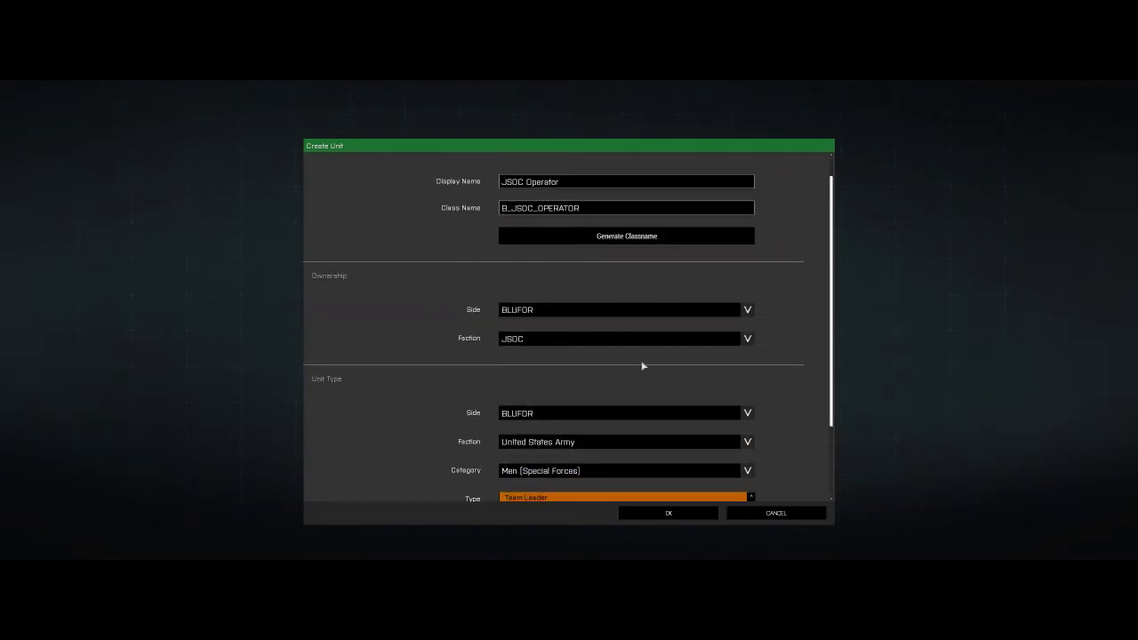
{"action": "scroll", "coordinate": [643, 365], "scroll_direction": "up", "scroll_amount": 1}
{"action": "scroll", "coordinate": [643, 365], "scroll_direction": "down", "scroll_amount": 2}
{"action": "left_click", "coordinate": [669, 513]}
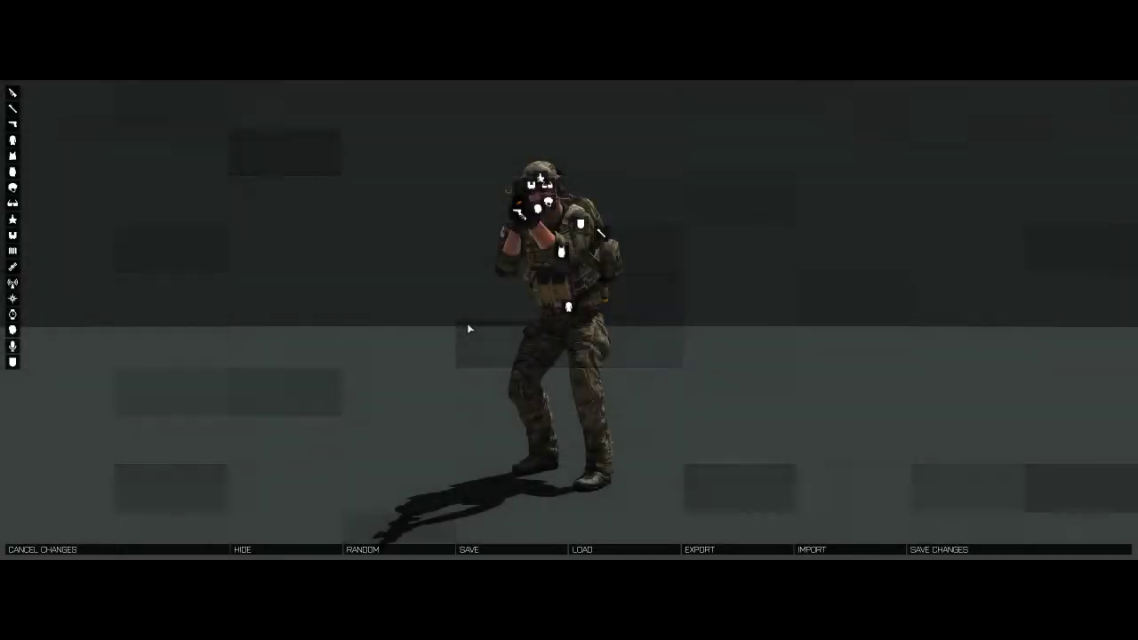
Inspect JSOC Operator's rifle options in the Arsenal and save the loadout
{"action": "left_click_drag", "start_coordinate": [468, 329], "coordinate": [626, 313]}
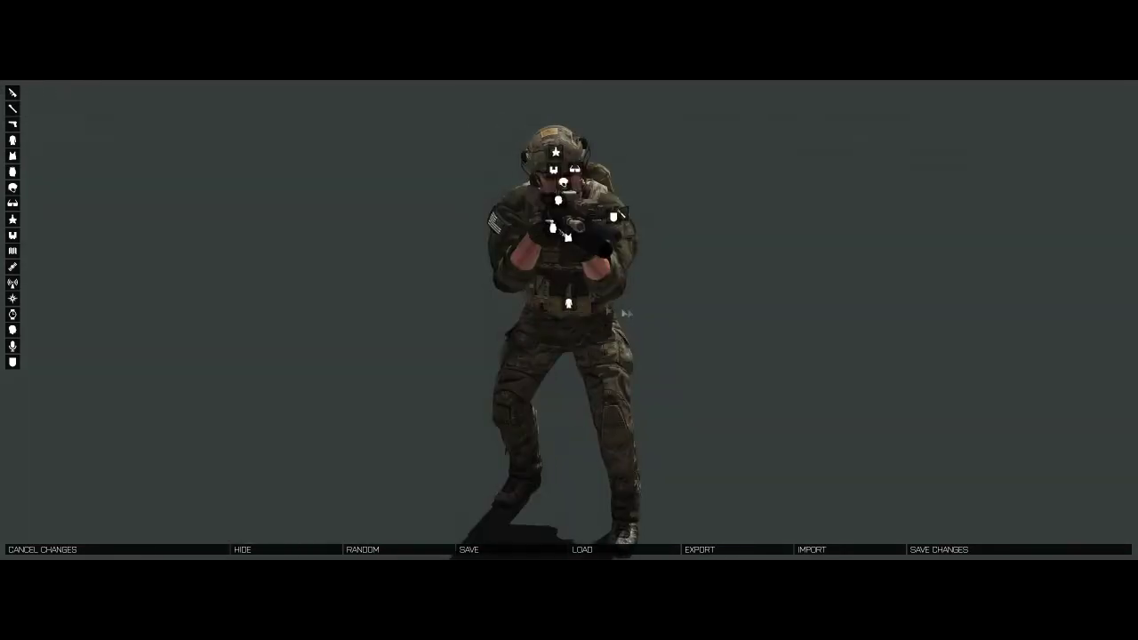
{"action": "left_click", "coordinate": [11, 114]}
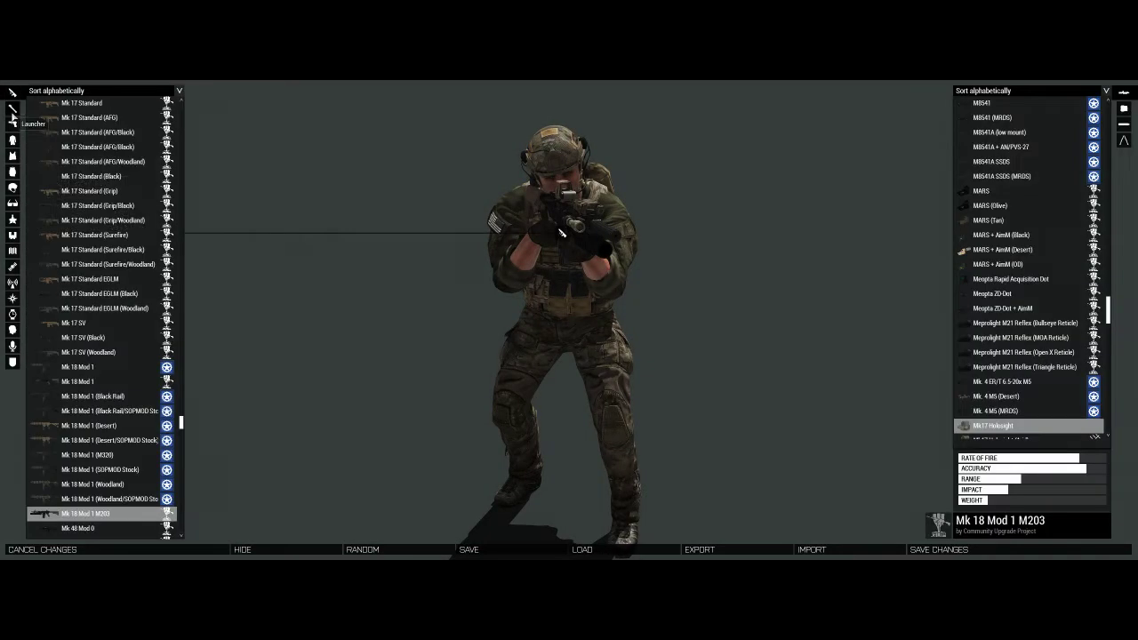
{"action": "left_click", "coordinate": [1035, 547]}
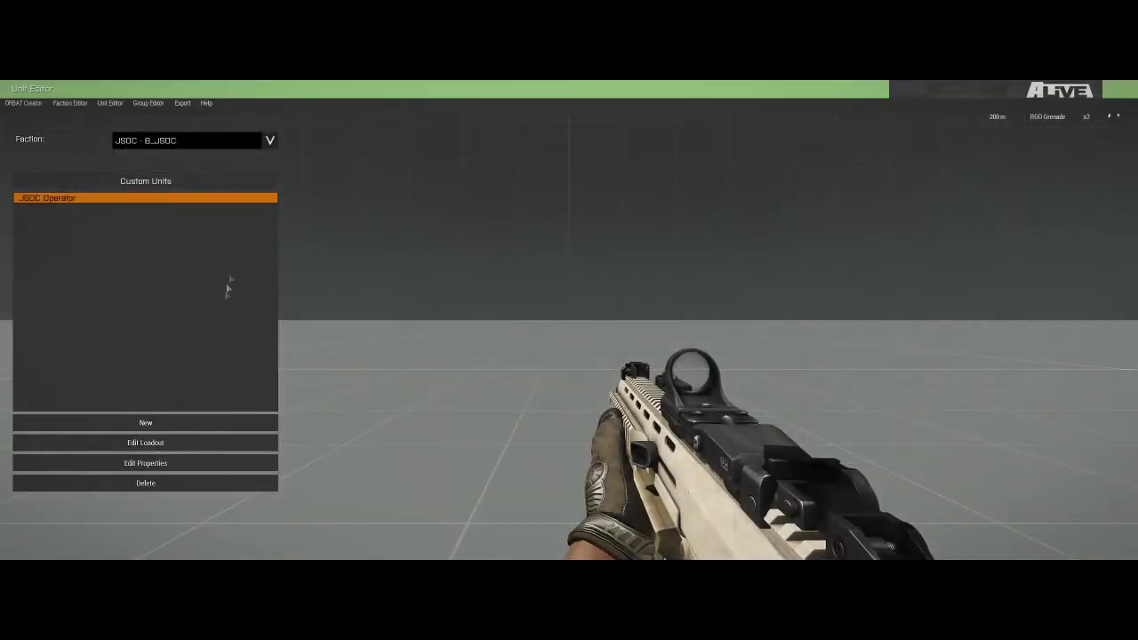
{"action": "left_click", "coordinate": [147, 103]}
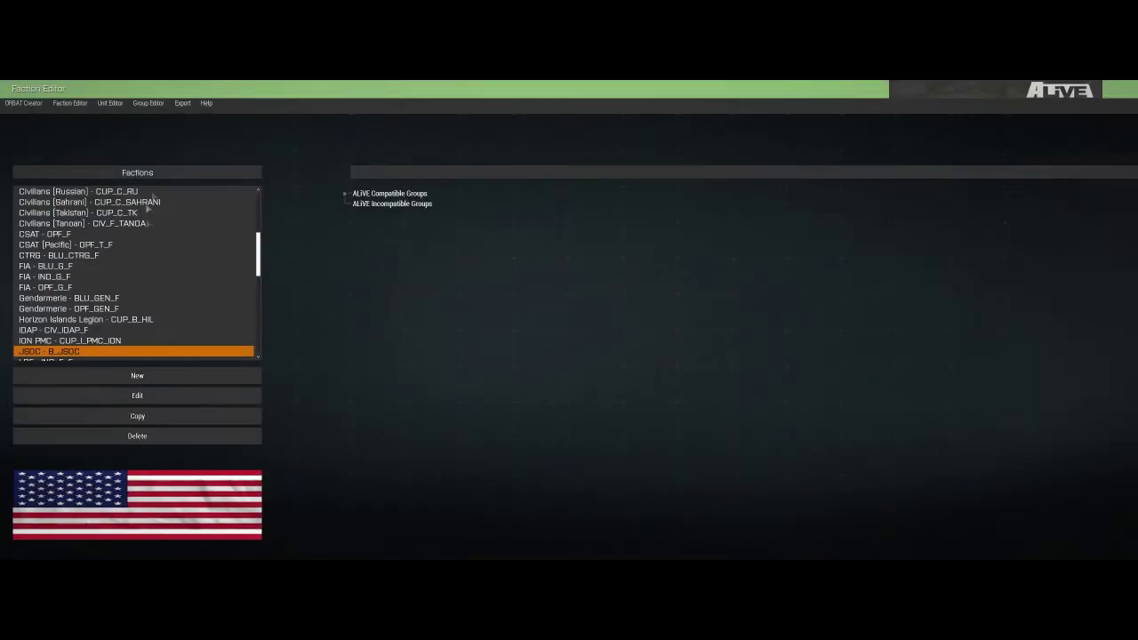
Open the JSOC Group Editor and expand its Groups category dropdown
{"action": "left_click", "coordinate": [148, 106]}
{"action": "left_click", "coordinate": [145, 121]}
{"action": "left_click", "coordinate": [929, 205]}
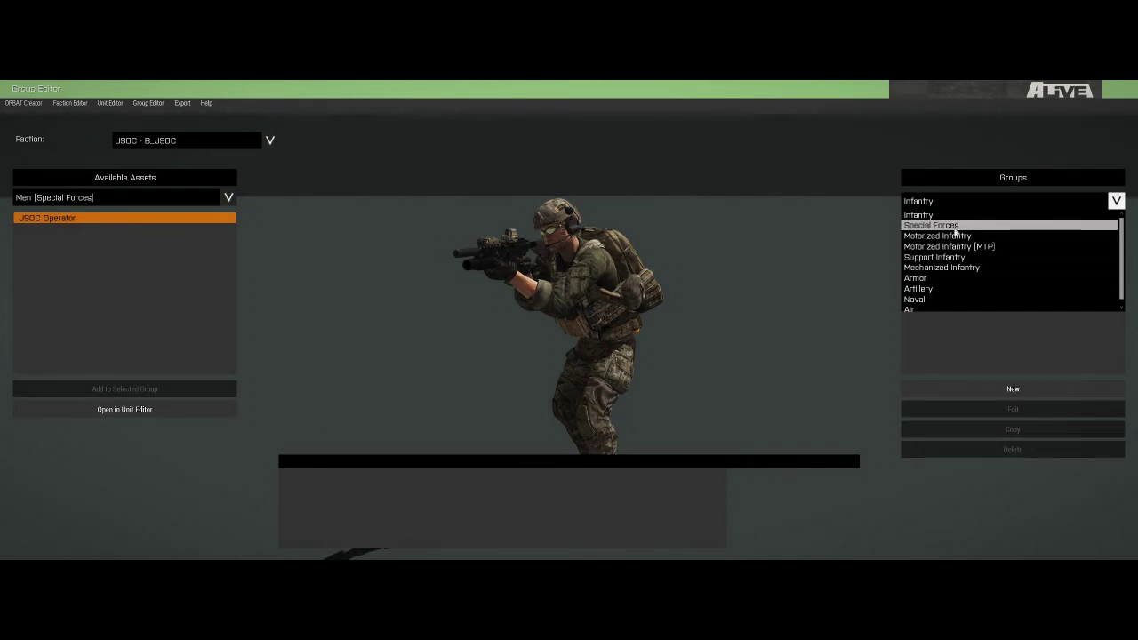
Choose the Special Forces category and remove the existing unit from JSOC Group
{"action": "left_click", "coordinate": [956, 228]}
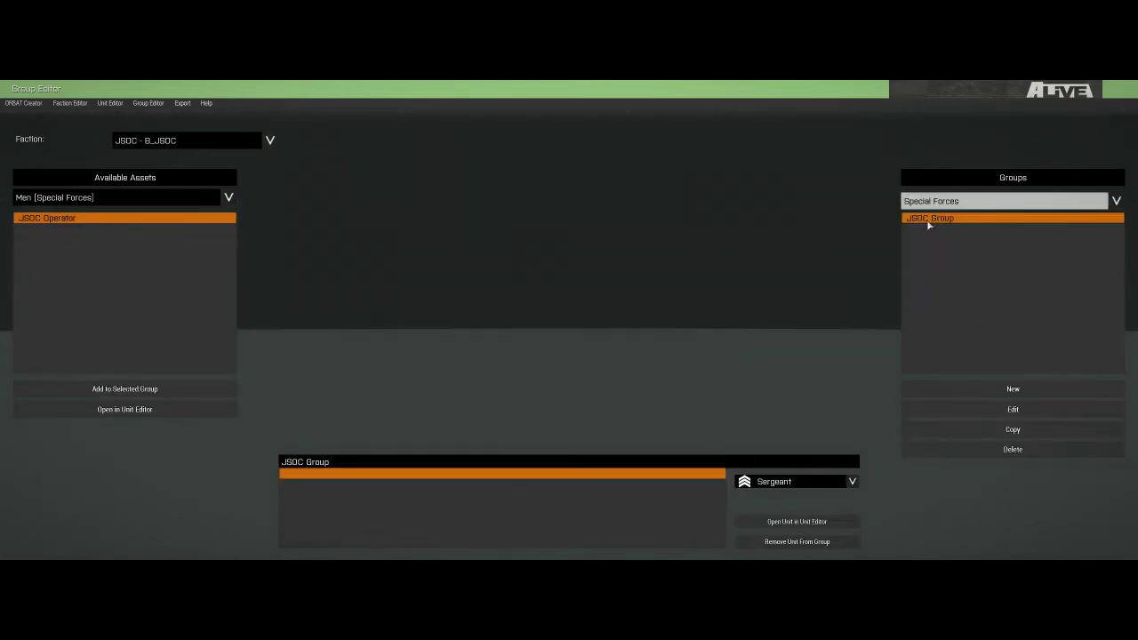
{"action": "left_click", "coordinate": [760, 542]}
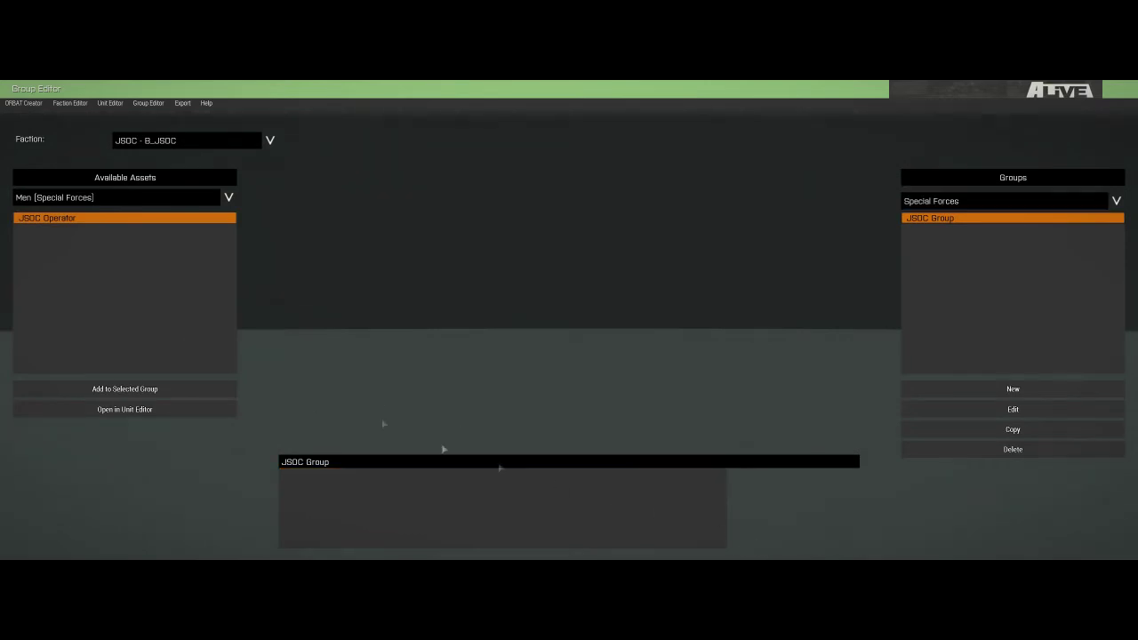
{"action": "left_click", "coordinate": [74, 222]}
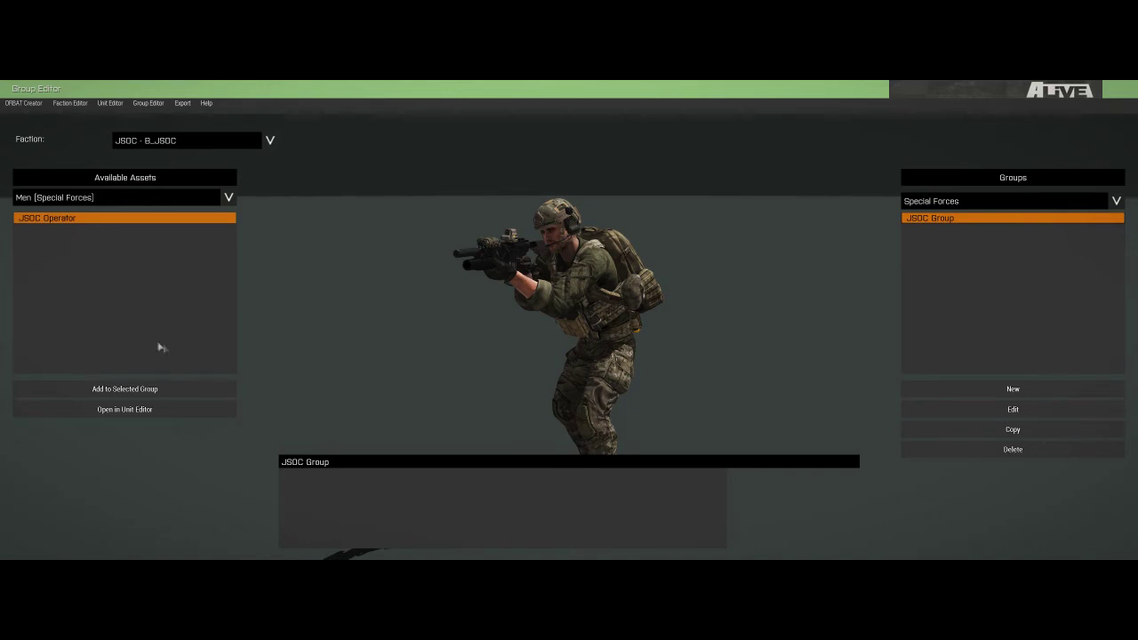
{"action": "left_click", "coordinate": [991, 203]}
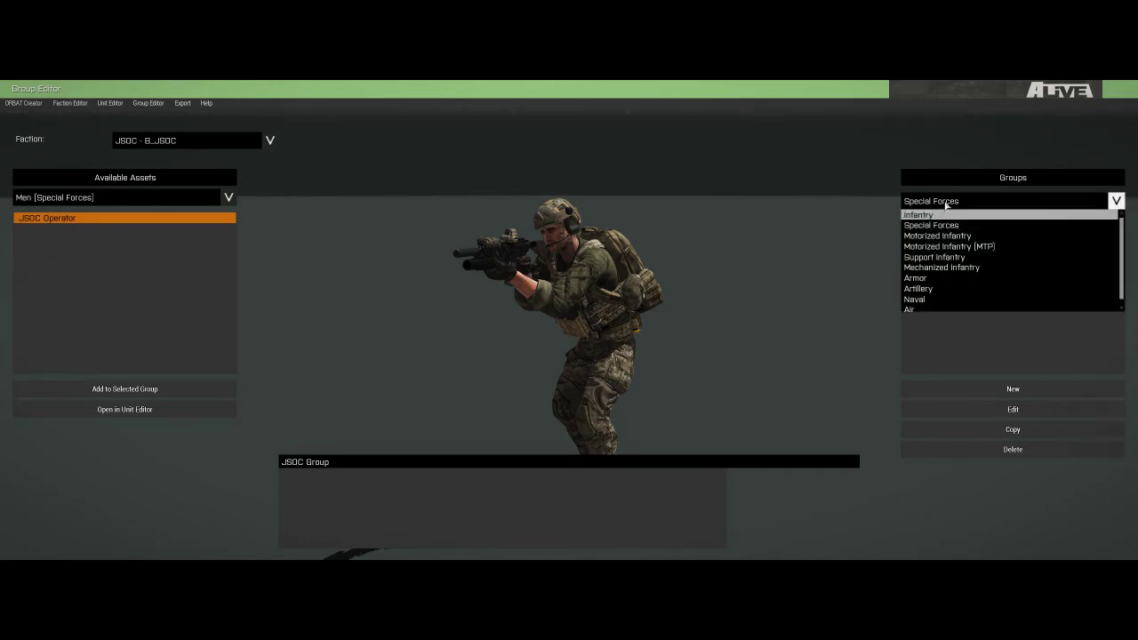
{"action": "left_click", "coordinate": [978, 216]}
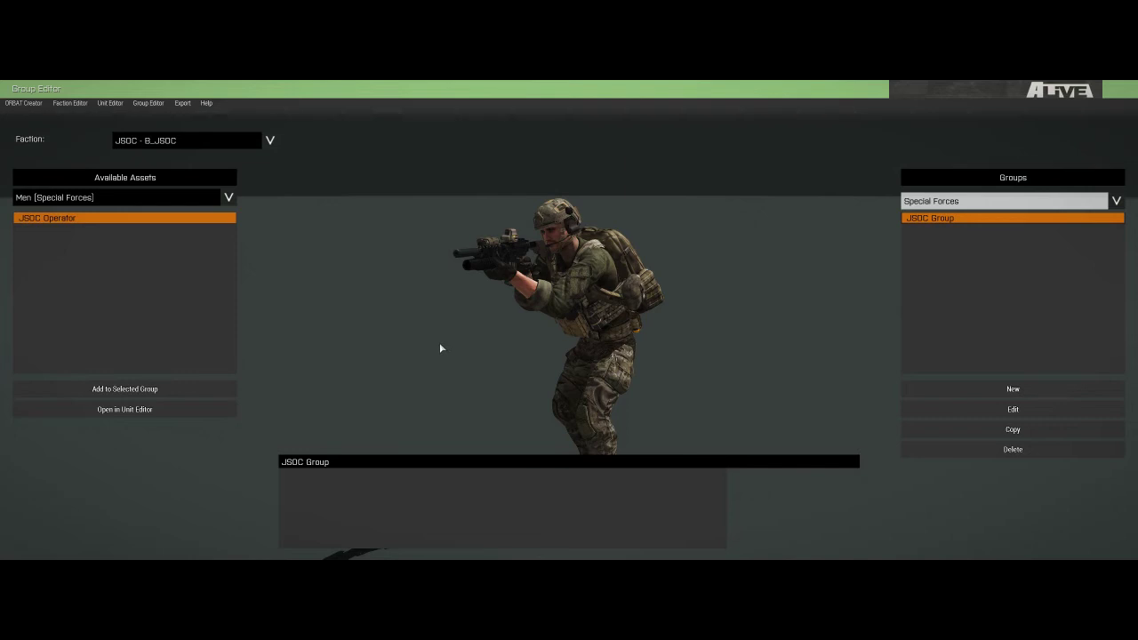
Add JSOC Operator to JSOC Group with rank Captain, keeping the Special Forces category
{"action": "left_click", "coordinate": [108, 391]}
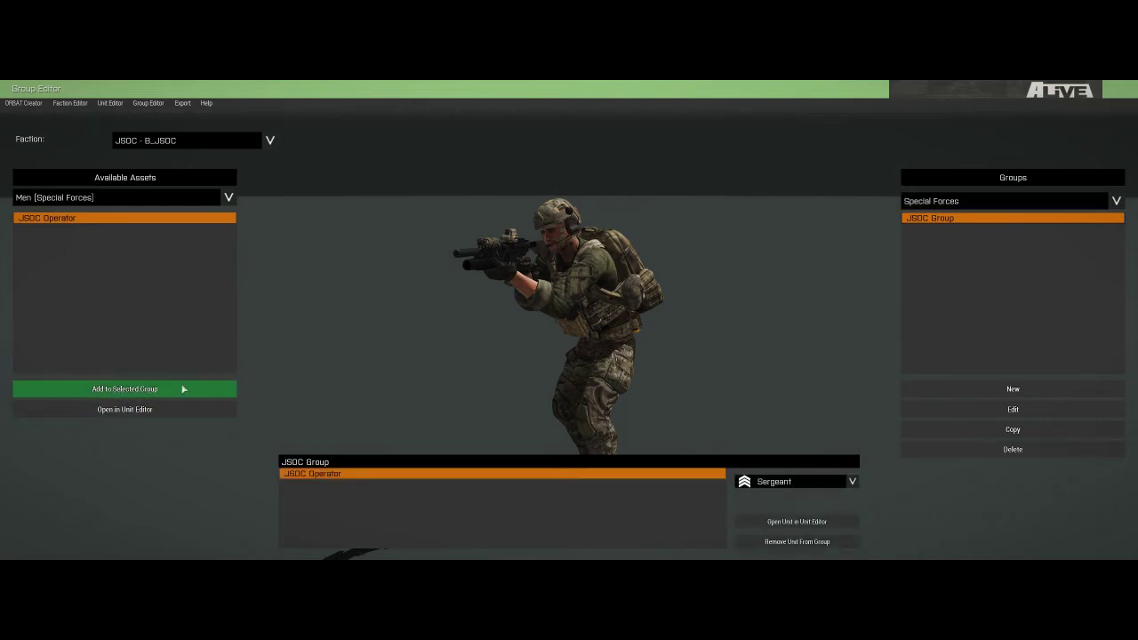
{"action": "left_click", "coordinate": [756, 481]}
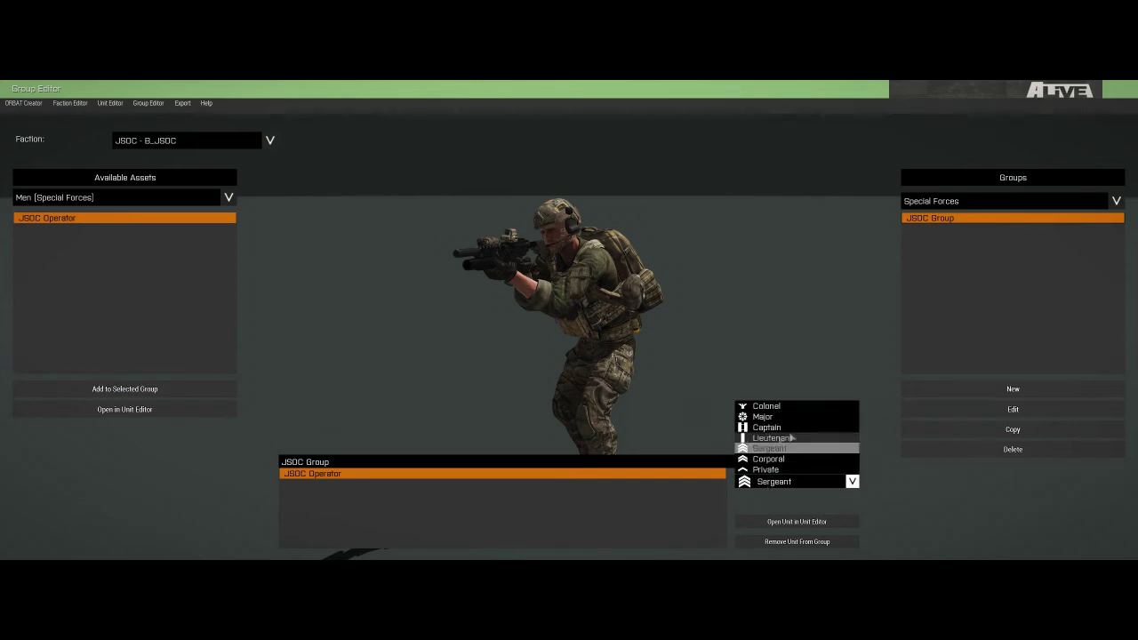
{"action": "left_click", "coordinate": [770, 428]}
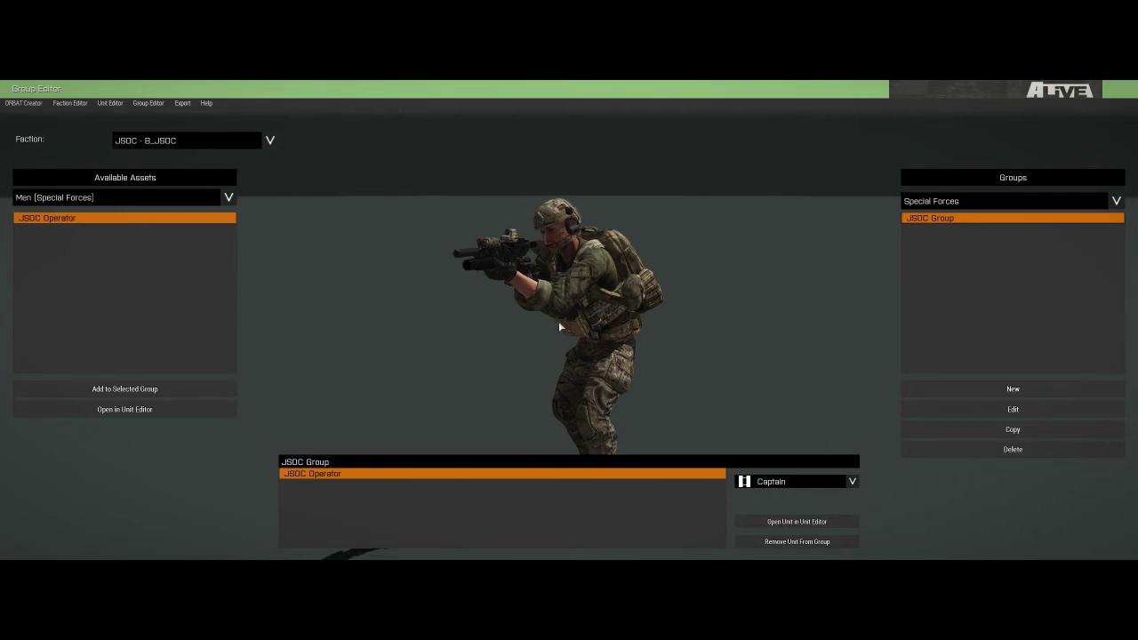
{"action": "key", "text": "Up"}
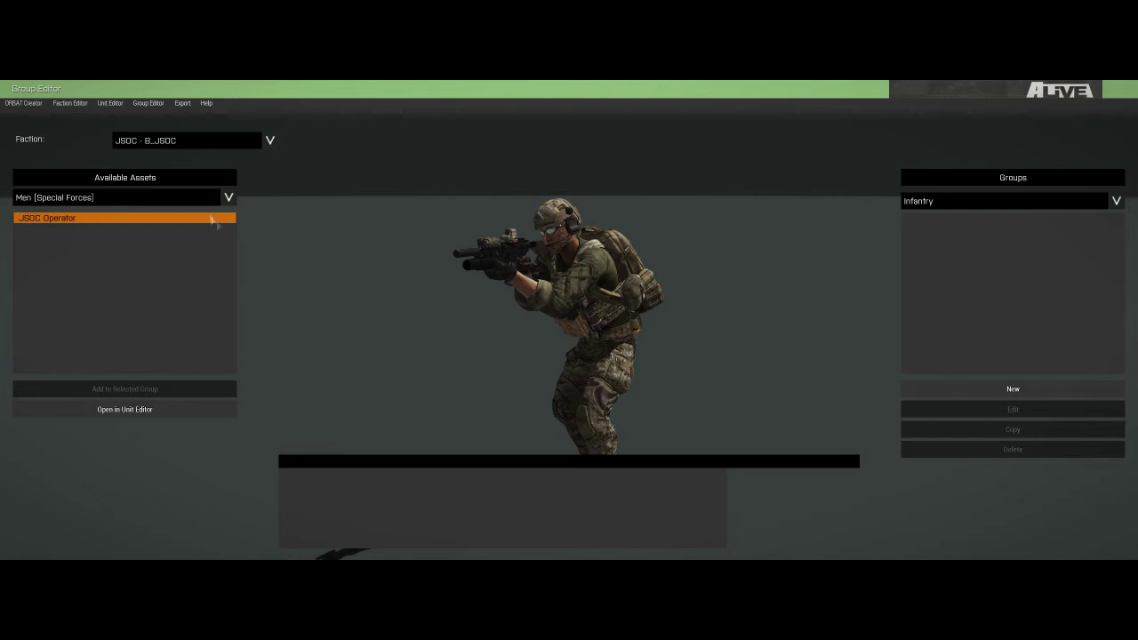
{"action": "left_click", "coordinate": [917, 207]}
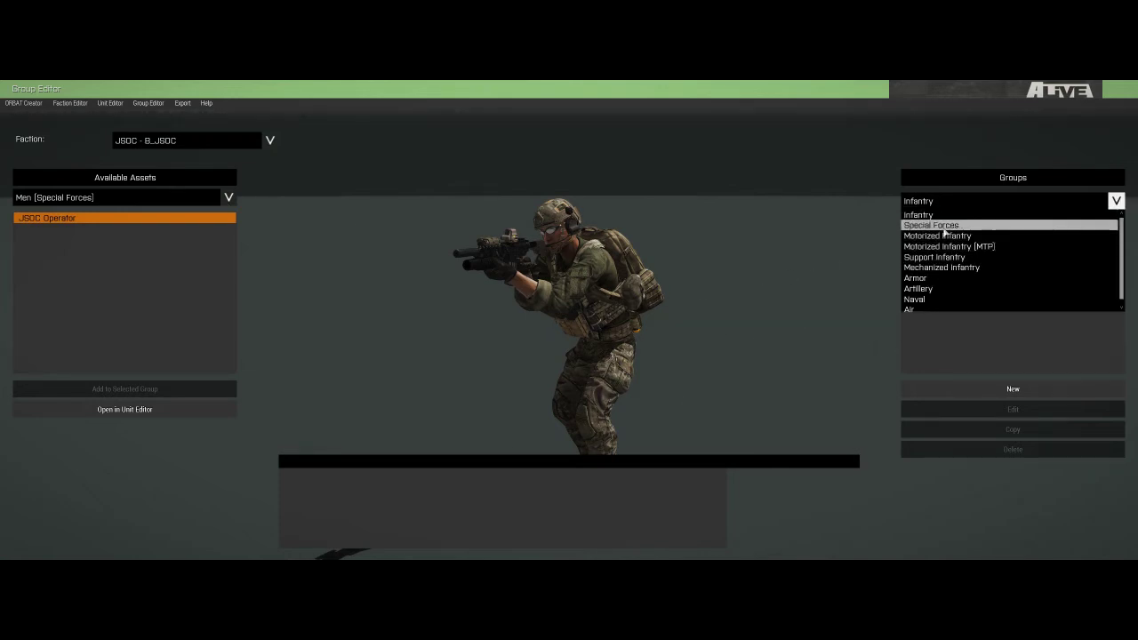
{"action": "left_click", "coordinate": [935, 227]}
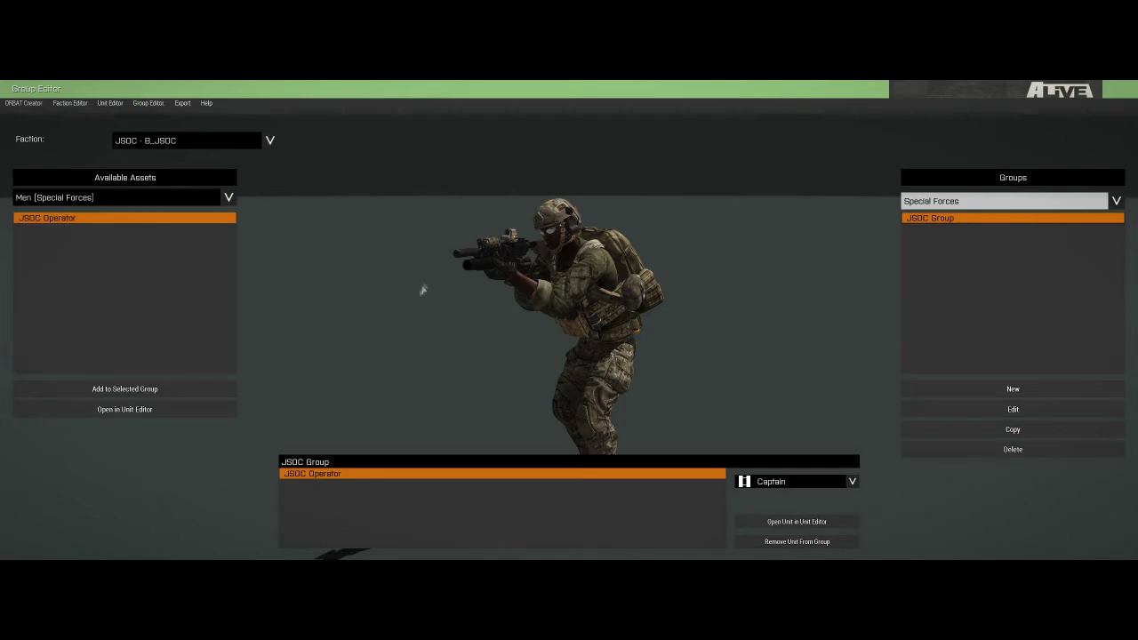
{"action": "left_click", "coordinate": [180, 105]}
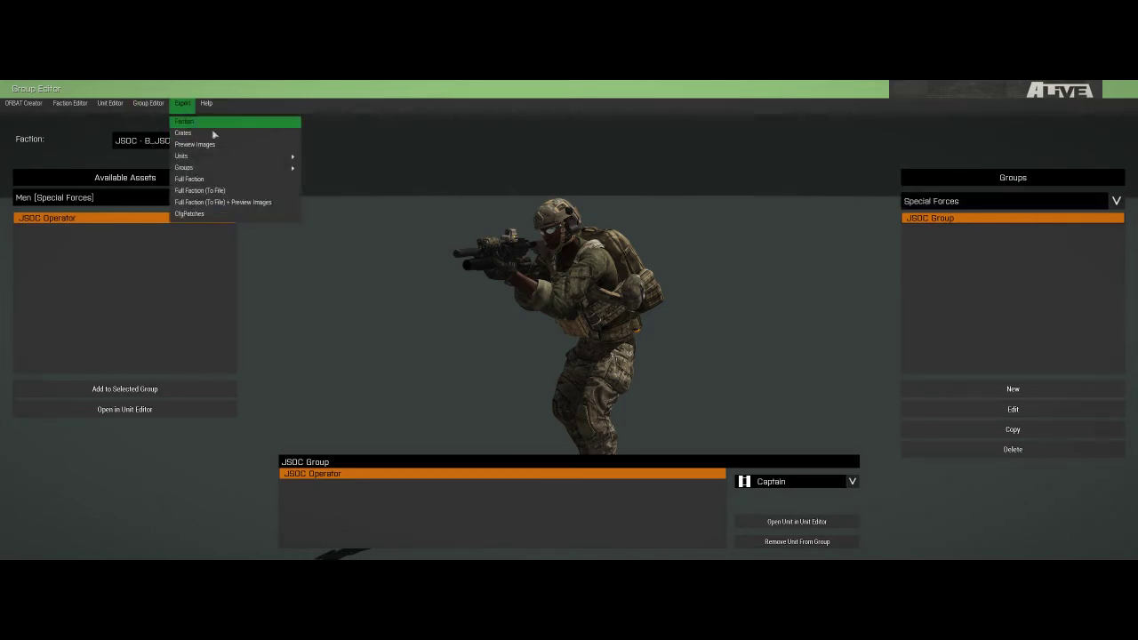
Export the Full Faction config to the clipboard and switch to the blank Word document
{"action": "mouse_move", "coordinate": [291, 156]}
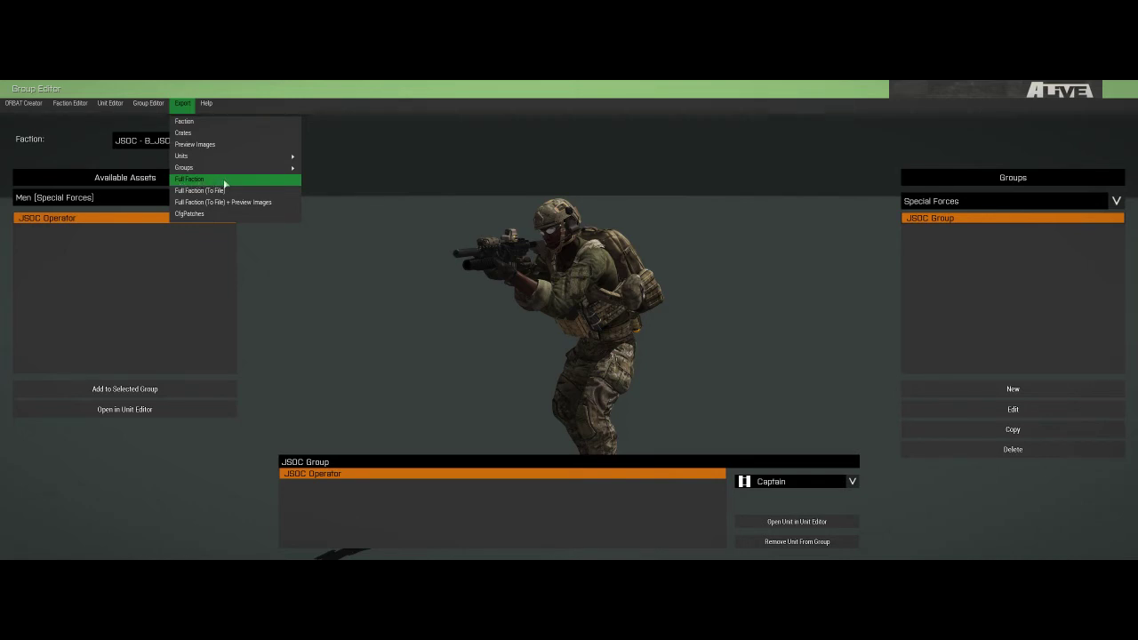
{"action": "left_click", "coordinate": [223, 181]}
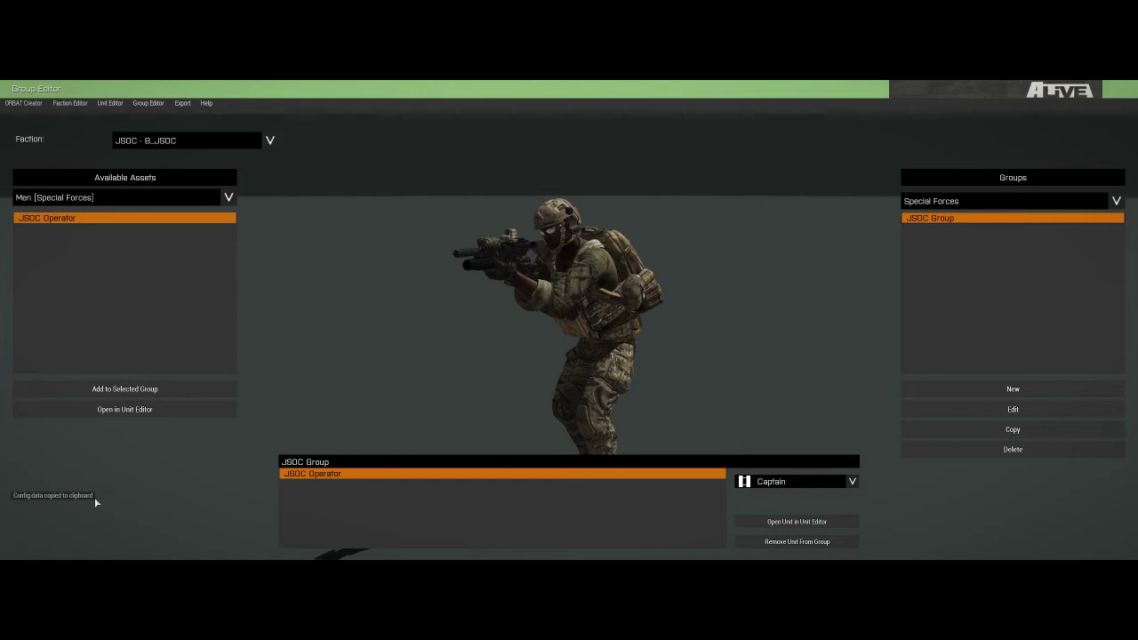
{"action": "key", "text": "alt+Tab"}
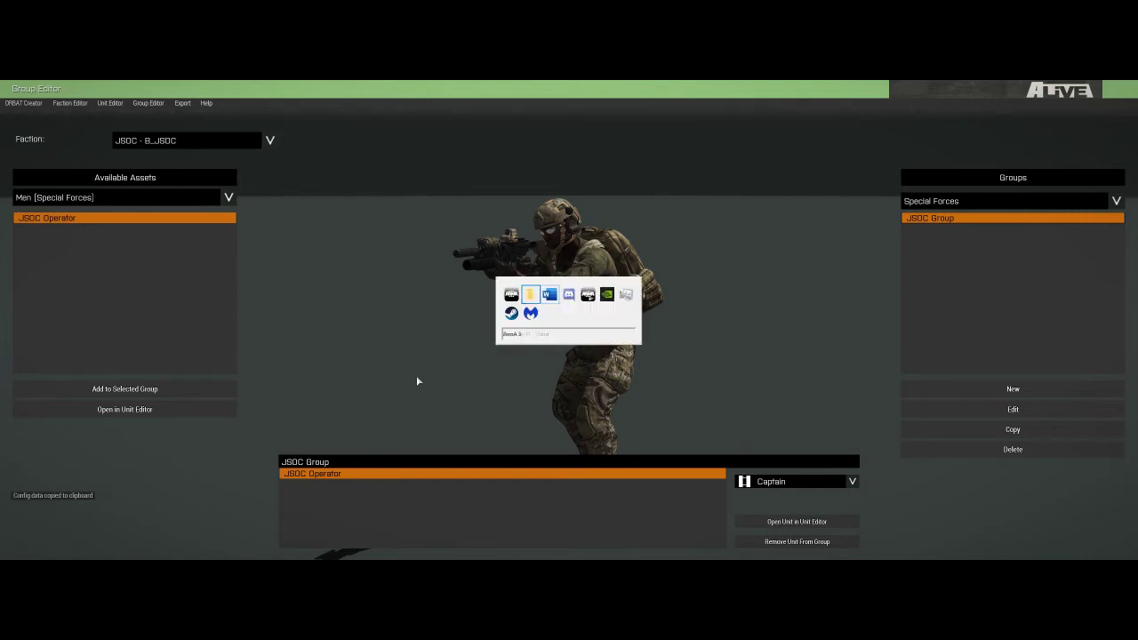
{"action": "key", "text": "alt+Tab"}
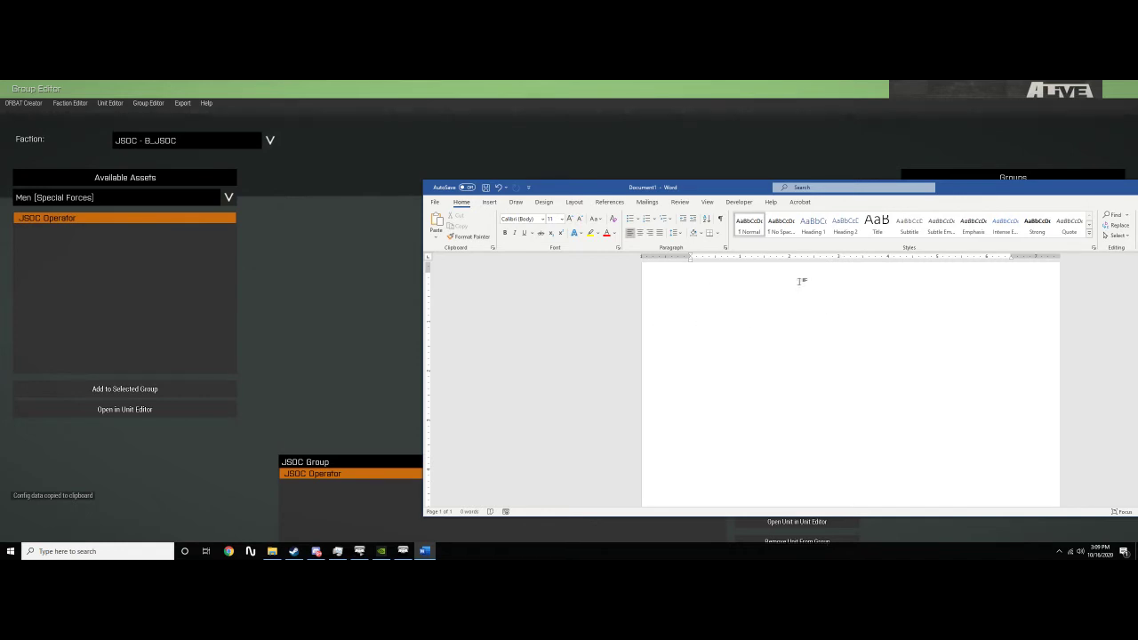
Paste the faction config into Document1 and create a second blank Document2
{"action": "key", "text": "Return"}
{"action": "key", "text": "Return"}
{"action": "key", "text": "Return"}
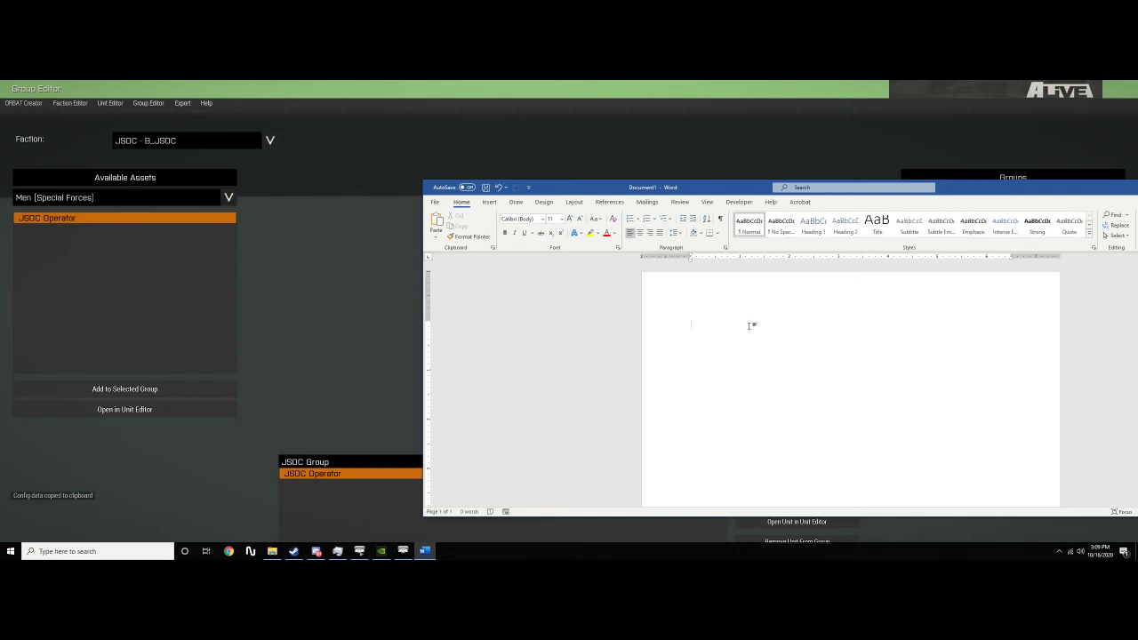
{"action": "key", "text": "ctrl+v"}
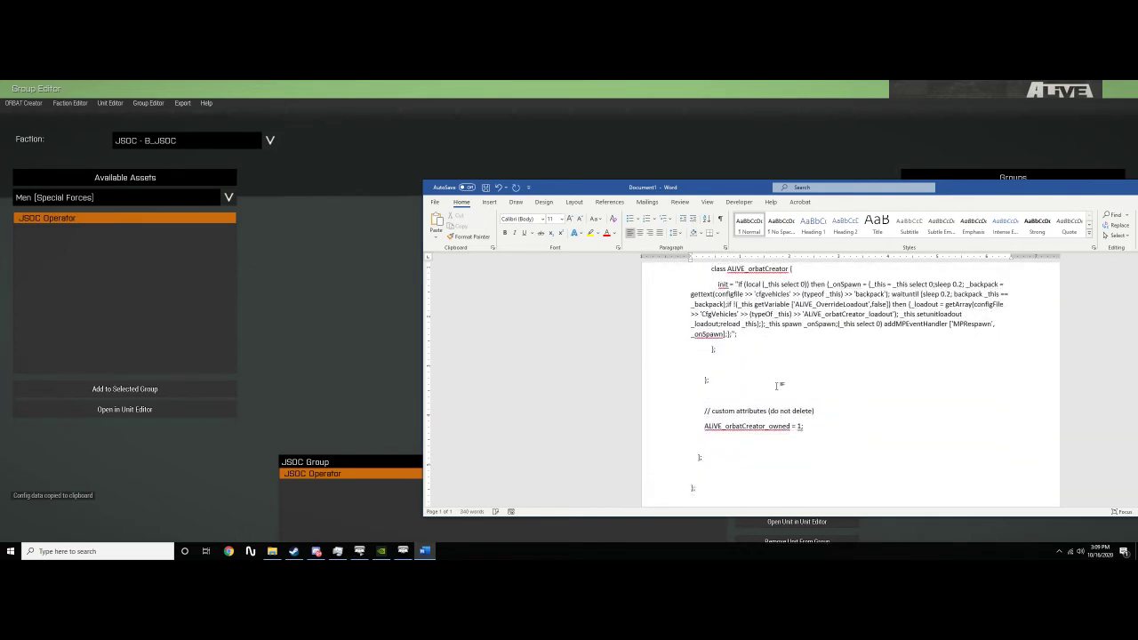
{"action": "left_click", "coordinate": [436, 203]}
{"action": "left_click", "coordinate": [449, 244]}
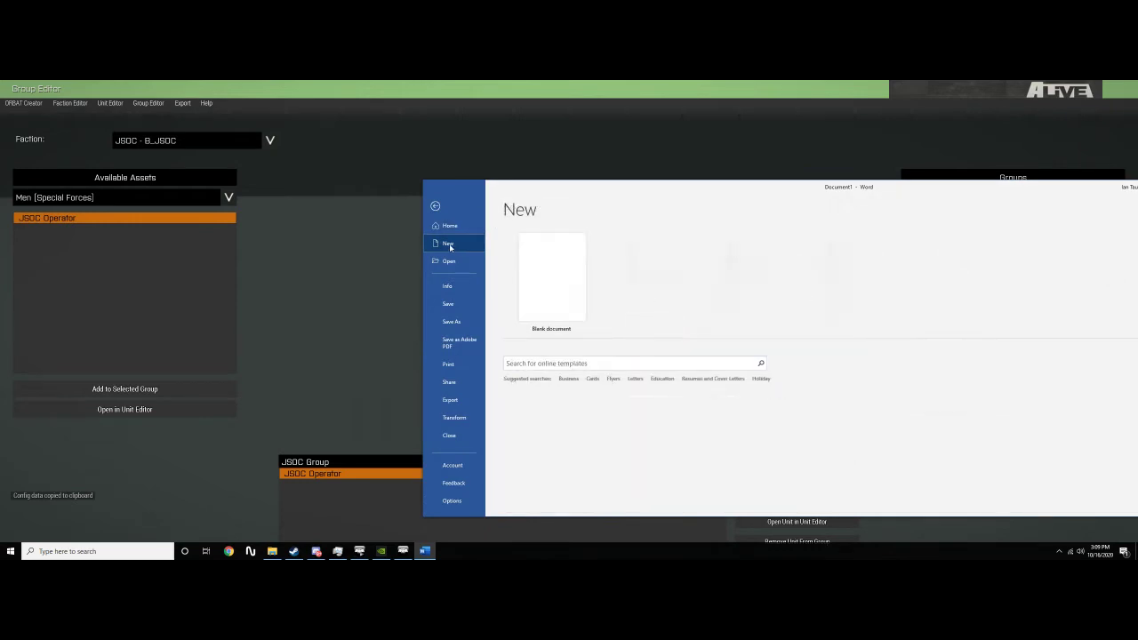
{"action": "left_click", "coordinate": [547, 280]}
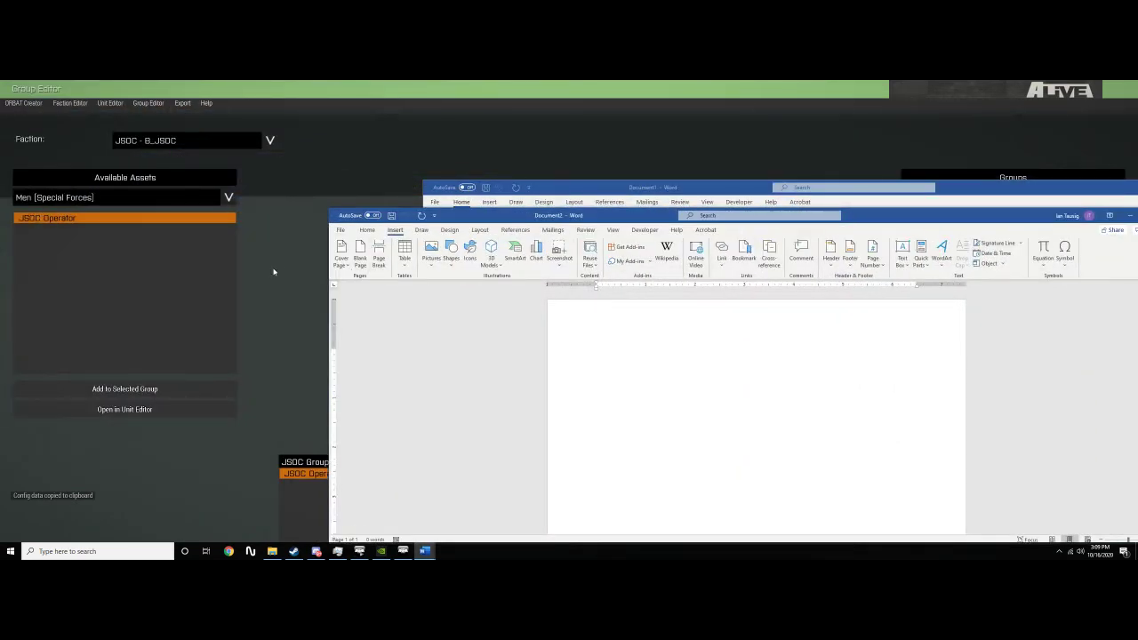
{"action": "left_click", "coordinate": [274, 272]}
Export the CfgPatches config and paste it into the Word document
{"action": "left_click", "coordinate": [183, 103]}
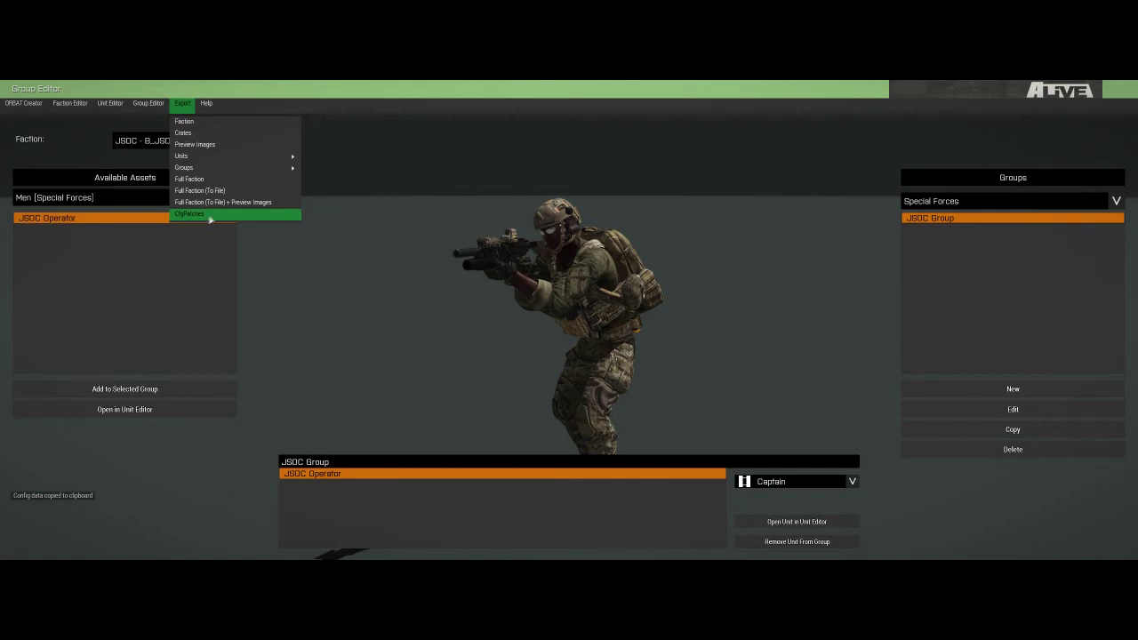
{"action": "left_click", "coordinate": [211, 219]}
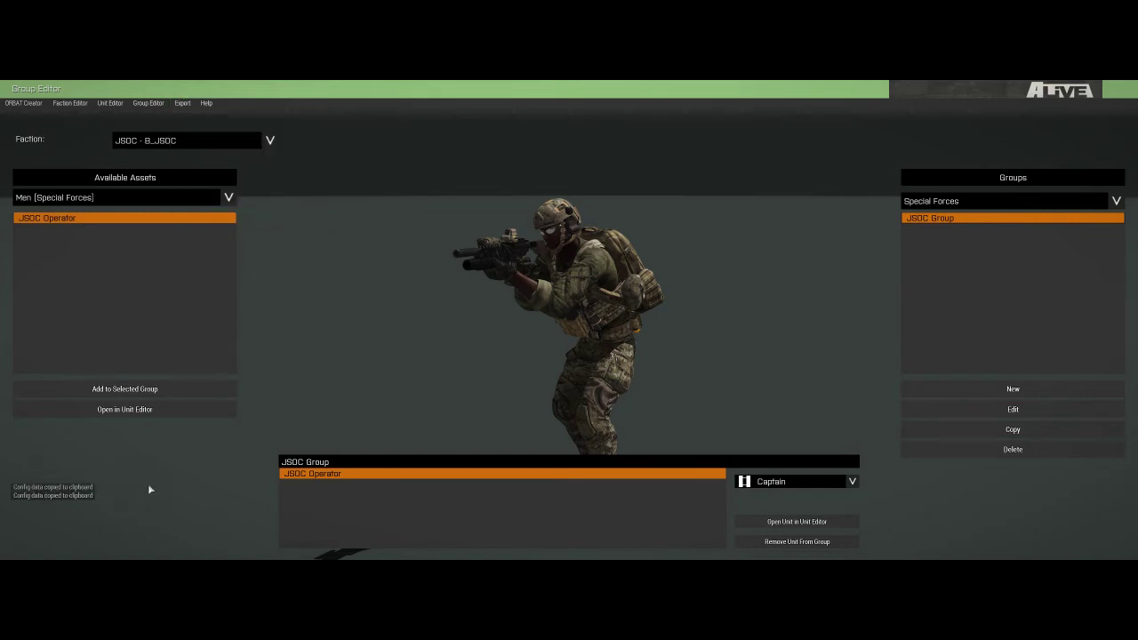
{"action": "key", "text": "alt+Tab"}
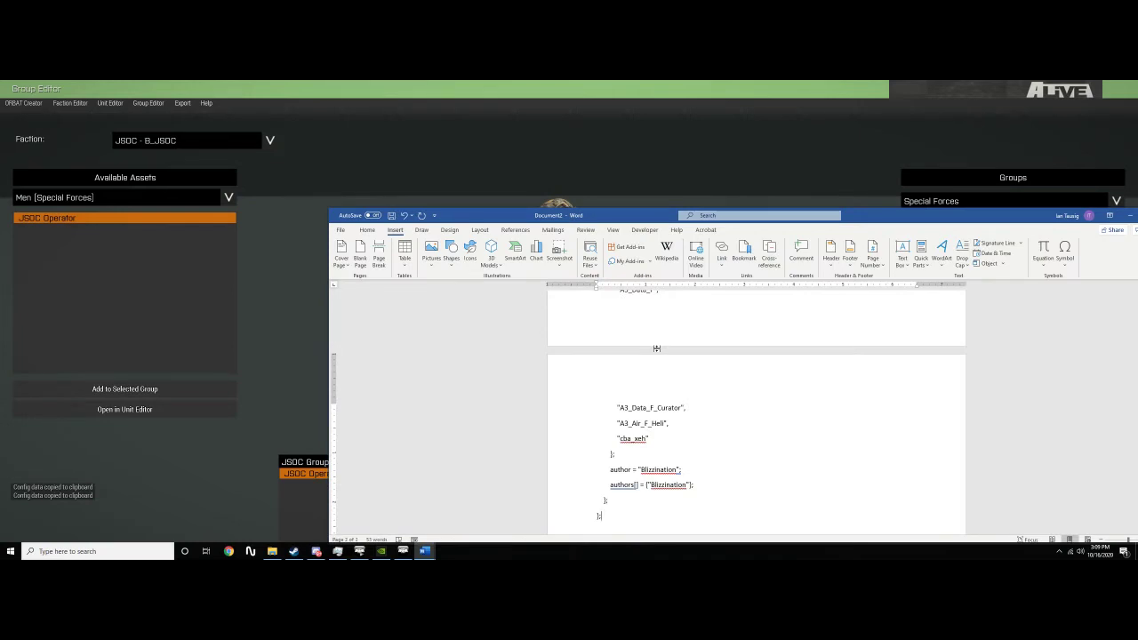
{"action": "key", "text": "ctrl+v"}
{"action": "scroll", "coordinate": [756, 418], "scroll_direction": "up", "scroll_amount": 3}
{"action": "scroll", "coordinate": [755, 418], "scroll_direction": "down", "scroll_amount": 1}
{"action": "key", "text": "alt+Tab"}
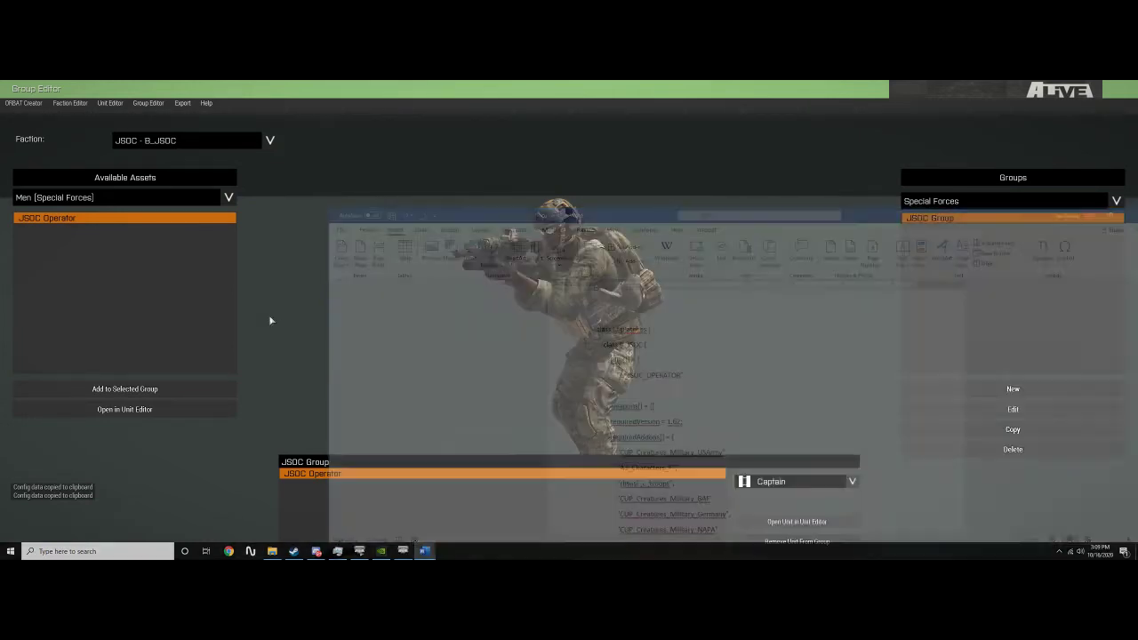
{"action": "key", "text": "alt+Tab"}
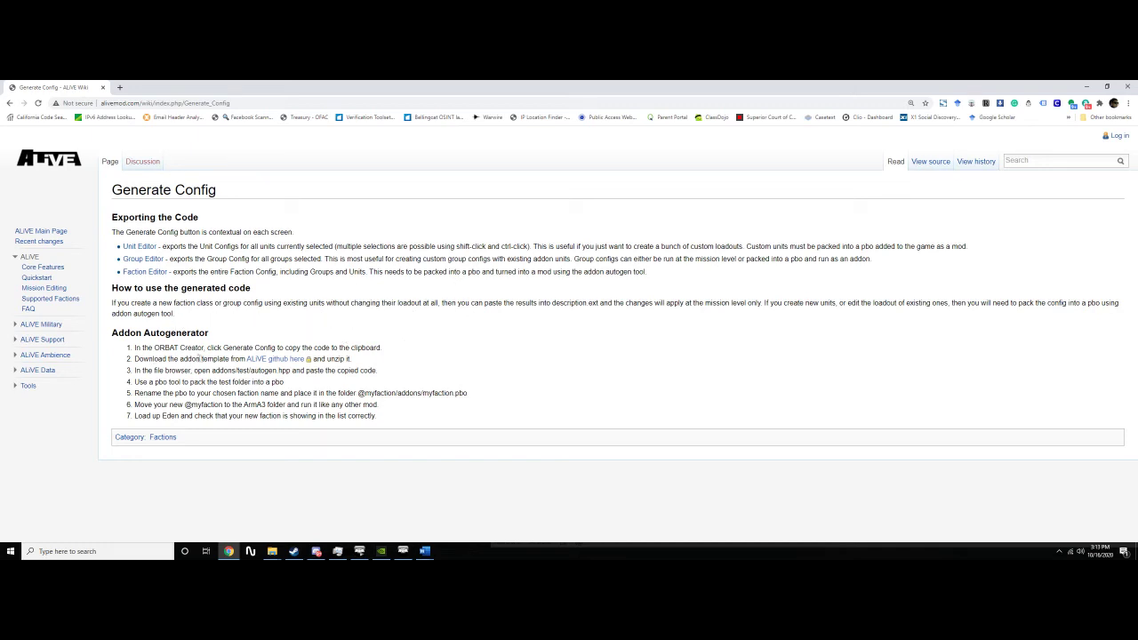
{"action": "left_click", "coordinate": [278, 361]}
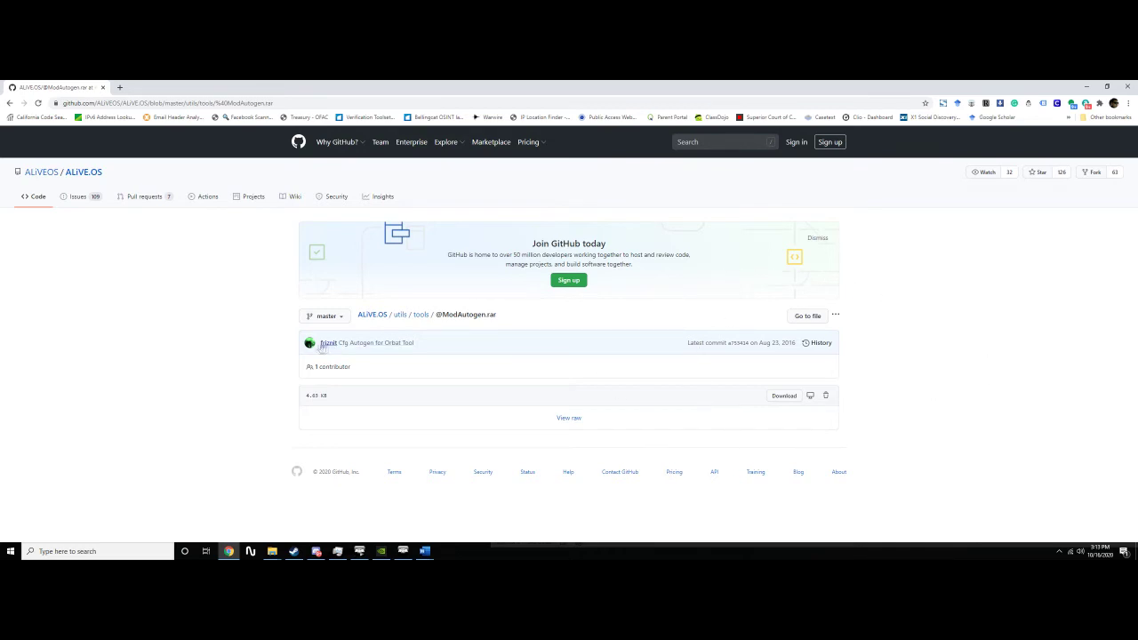
{"action": "left_click", "coordinate": [784, 396]}
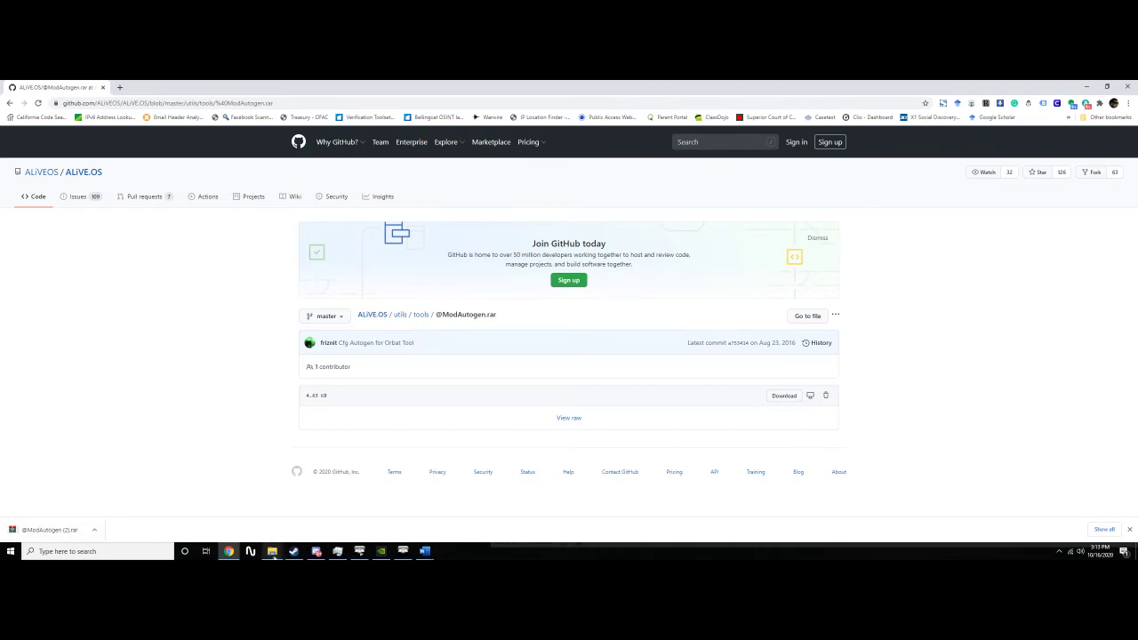
{"action": "mouse_move", "coordinate": [273, 552]}
{"action": "left_click", "coordinate": [259, 511]}
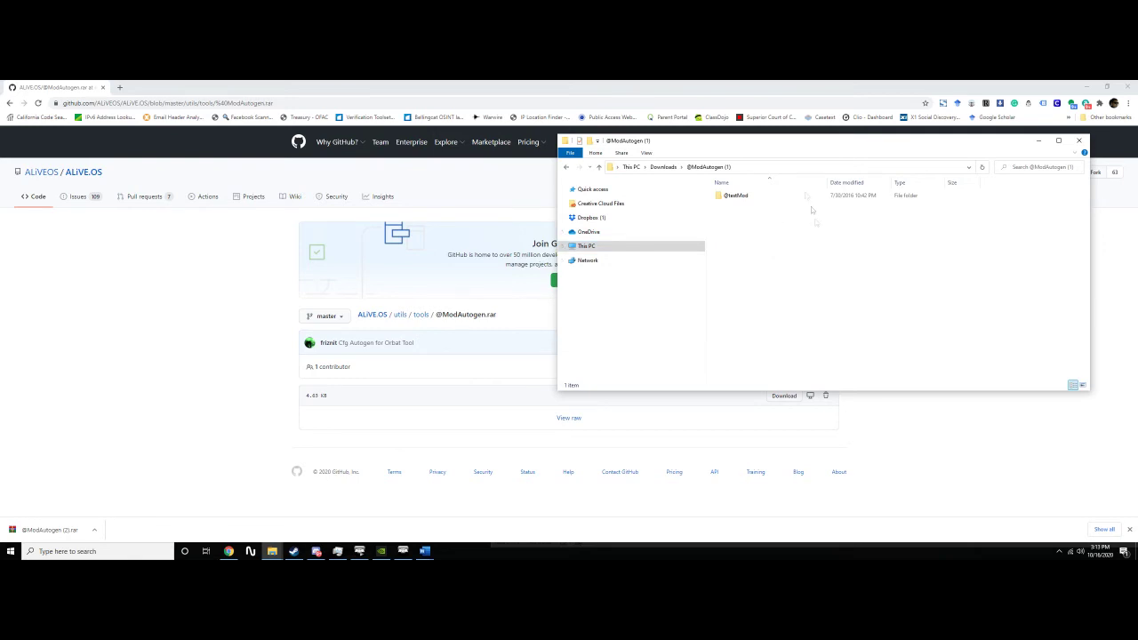
{"action": "left_click_drag", "start_coordinate": [787, 144], "coordinate": [539, 191]}
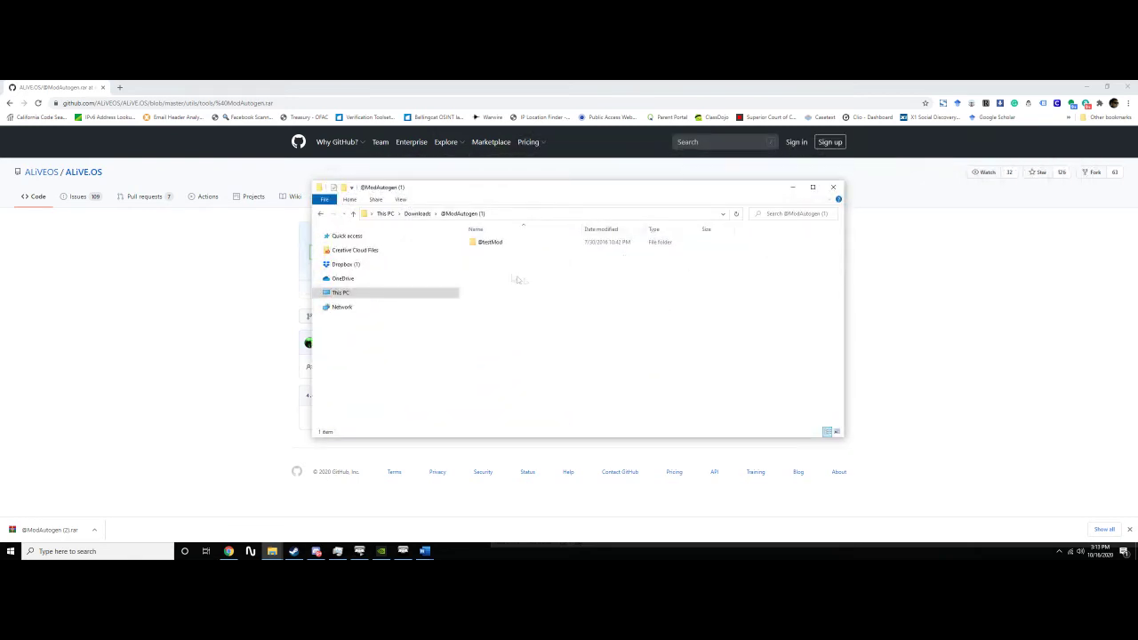
{"action": "left_click", "coordinate": [486, 245]}
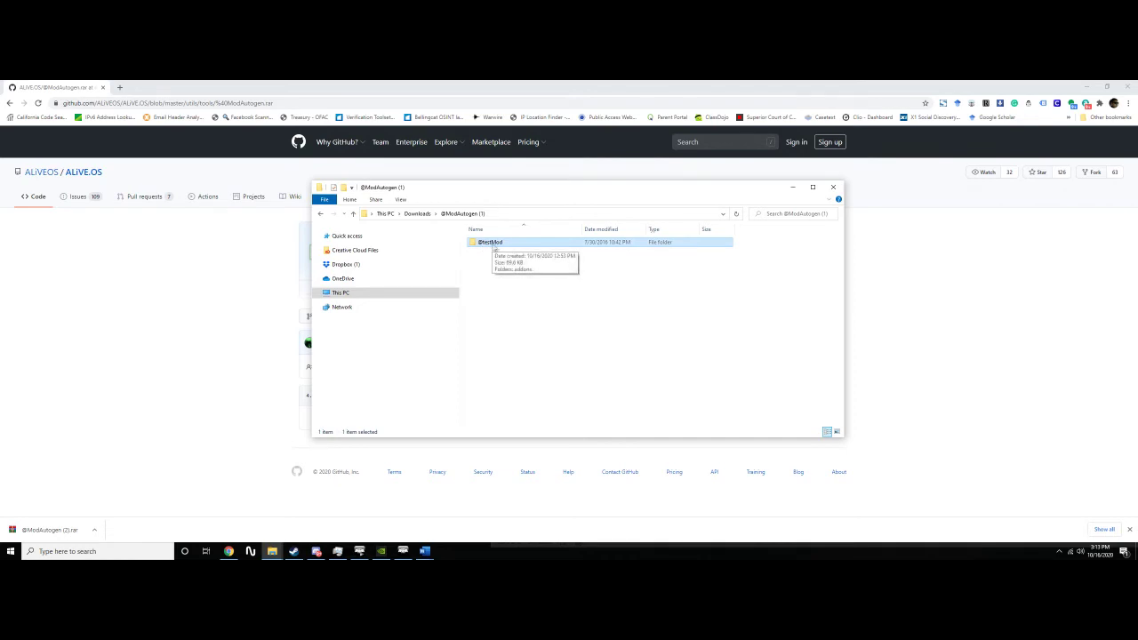
{"action": "double_click", "coordinate": [495, 244]}
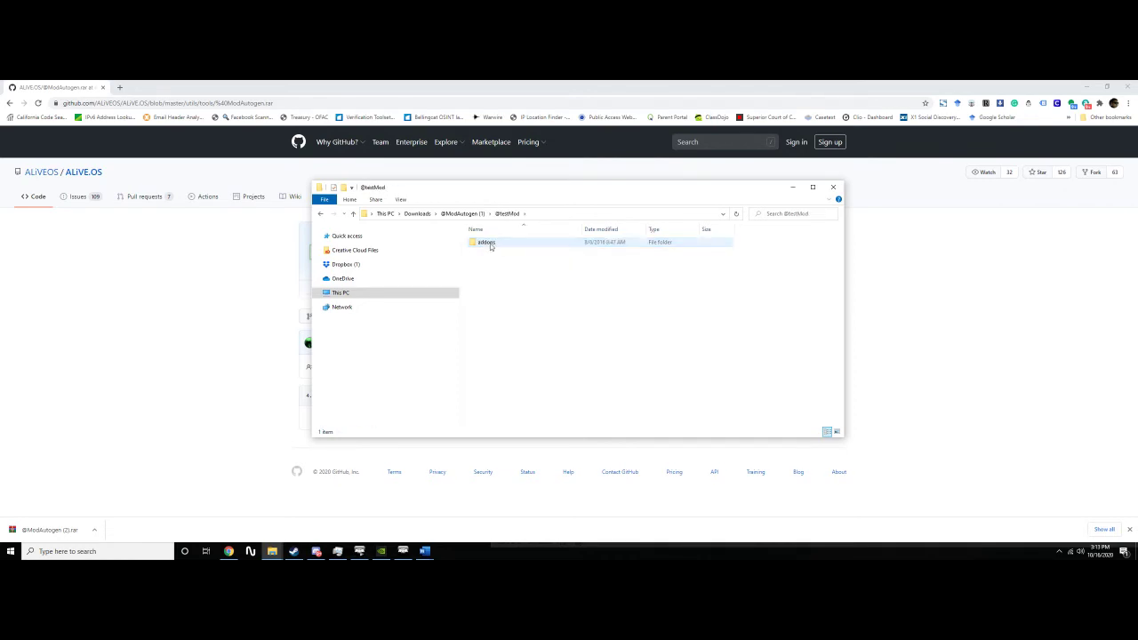
{"action": "double_click", "coordinate": [490, 246]}
{"action": "double_click", "coordinate": [489, 245]}
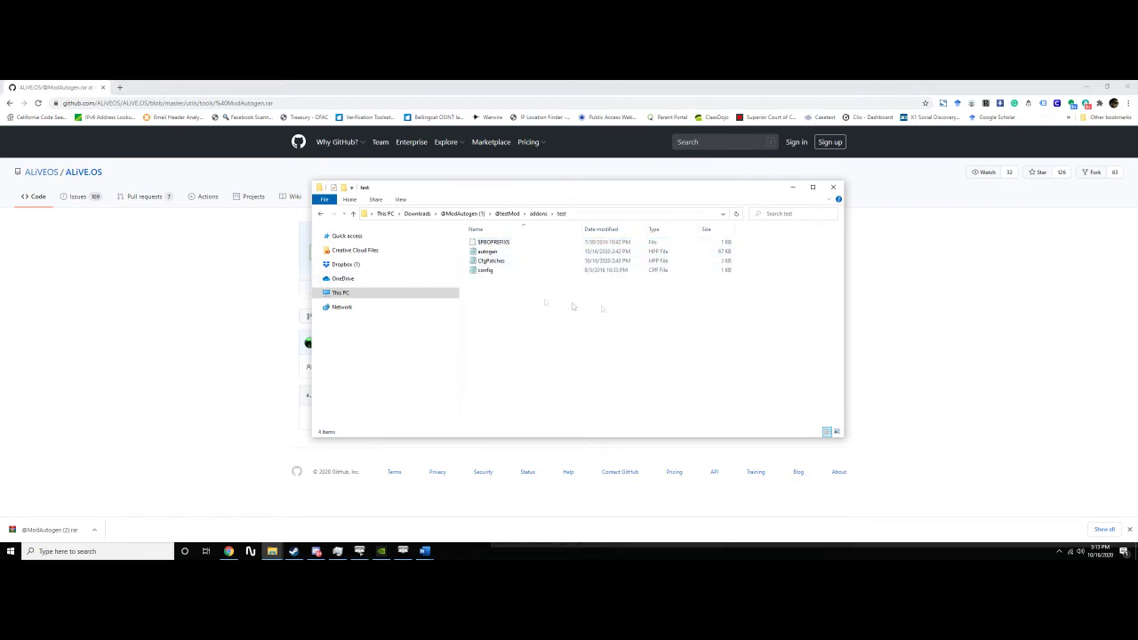
Inspect the $PBOPREFIX$, CfgPatches and autogen files, then open autogen in a text editor
{"action": "left_click", "coordinate": [496, 245]}
{"action": "left_click", "coordinate": [648, 300]}
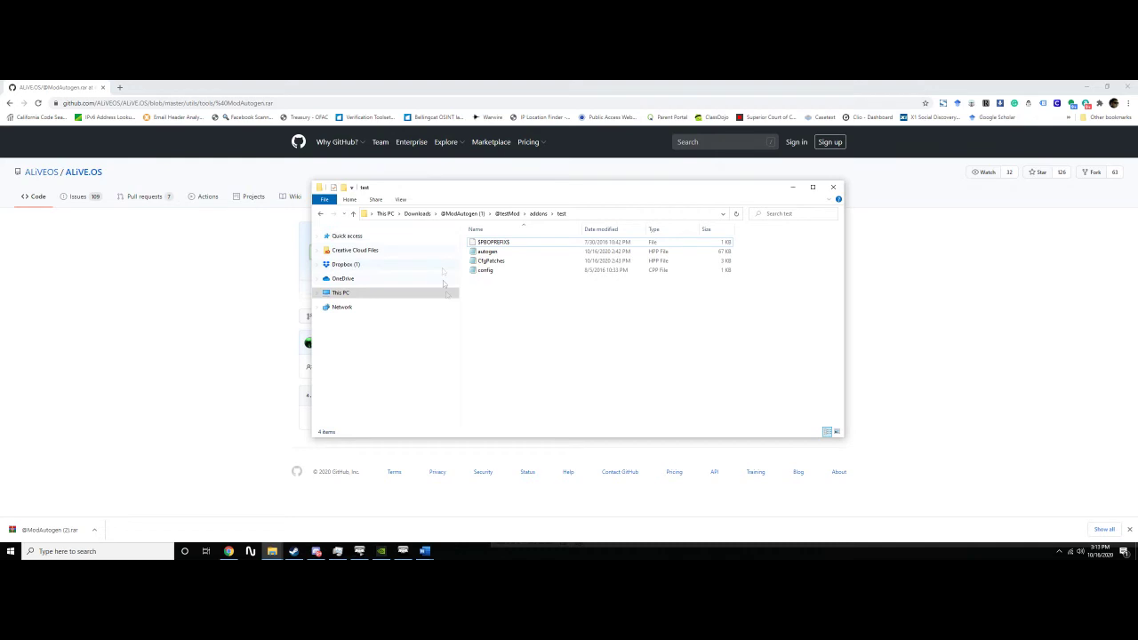
{"action": "left_click", "coordinate": [504, 261]}
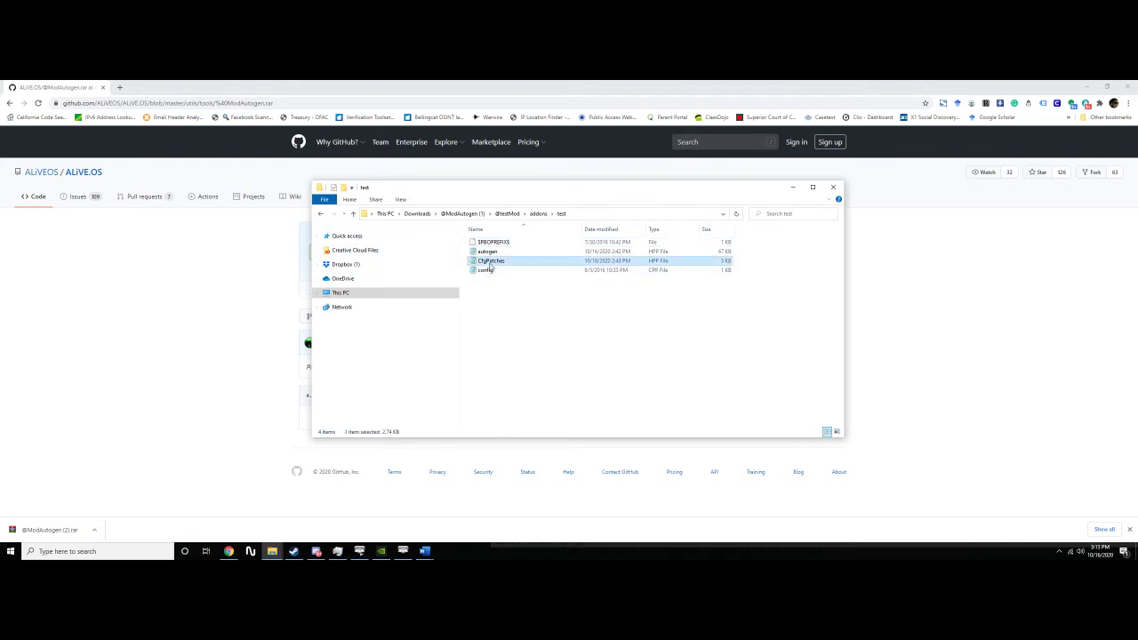
{"action": "left_click", "coordinate": [522, 308]}
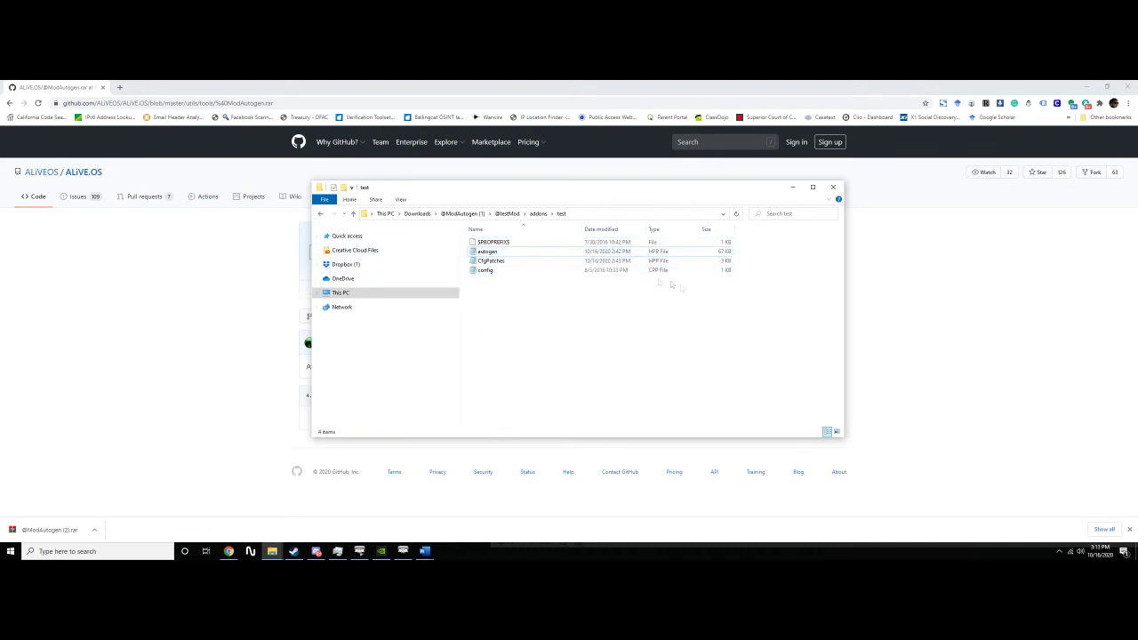
{"action": "left_click", "coordinate": [488, 254]}
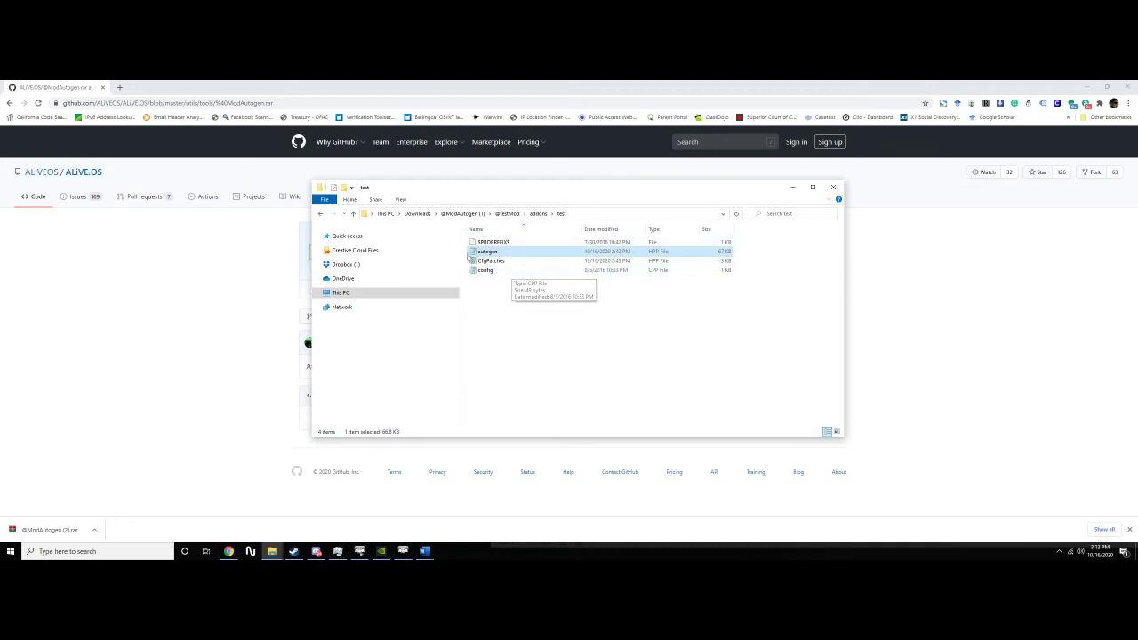
{"action": "left_click", "coordinate": [524, 261]}
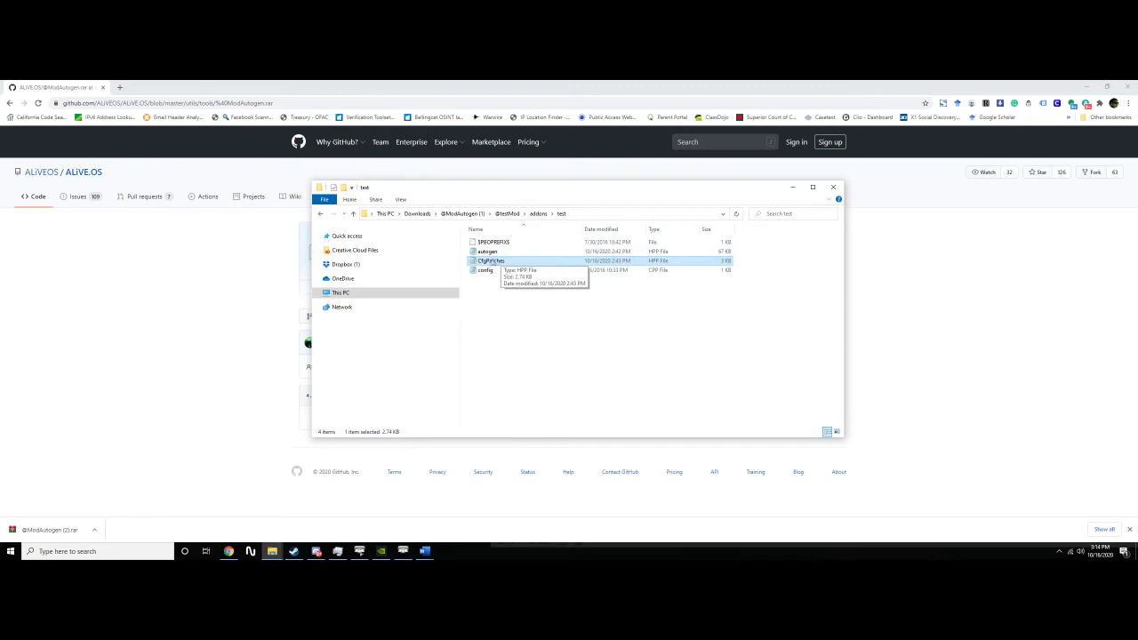
{"action": "double_click", "coordinate": [487, 251]}
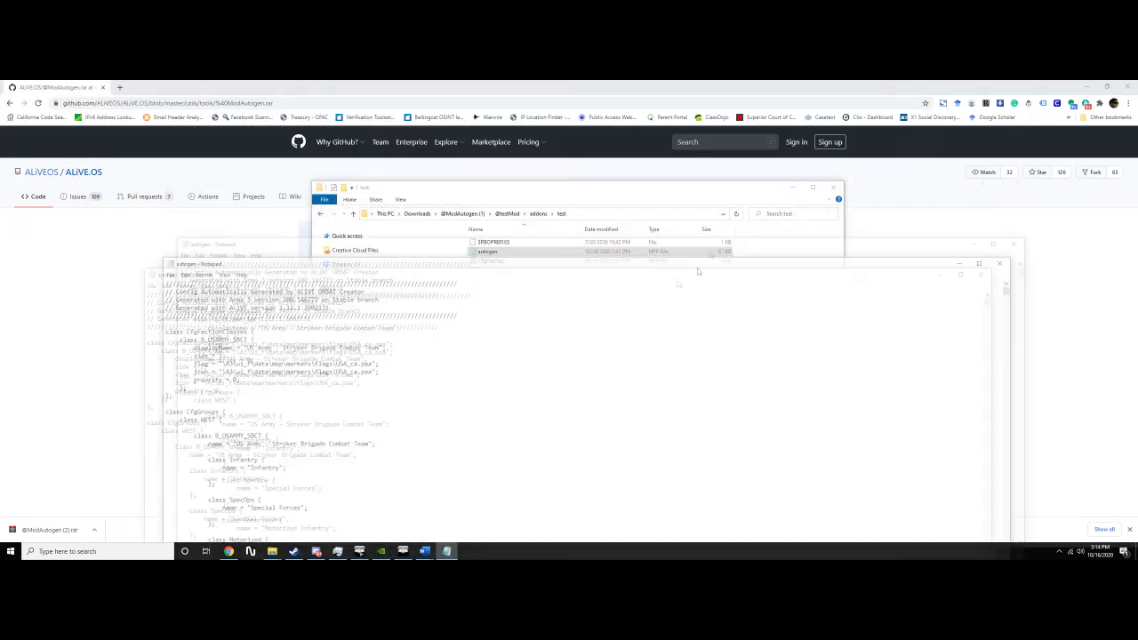
Bring up the autogen file and select the entire JSOC faction config in Word
{"action": "left_click", "coordinate": [815, 182]}
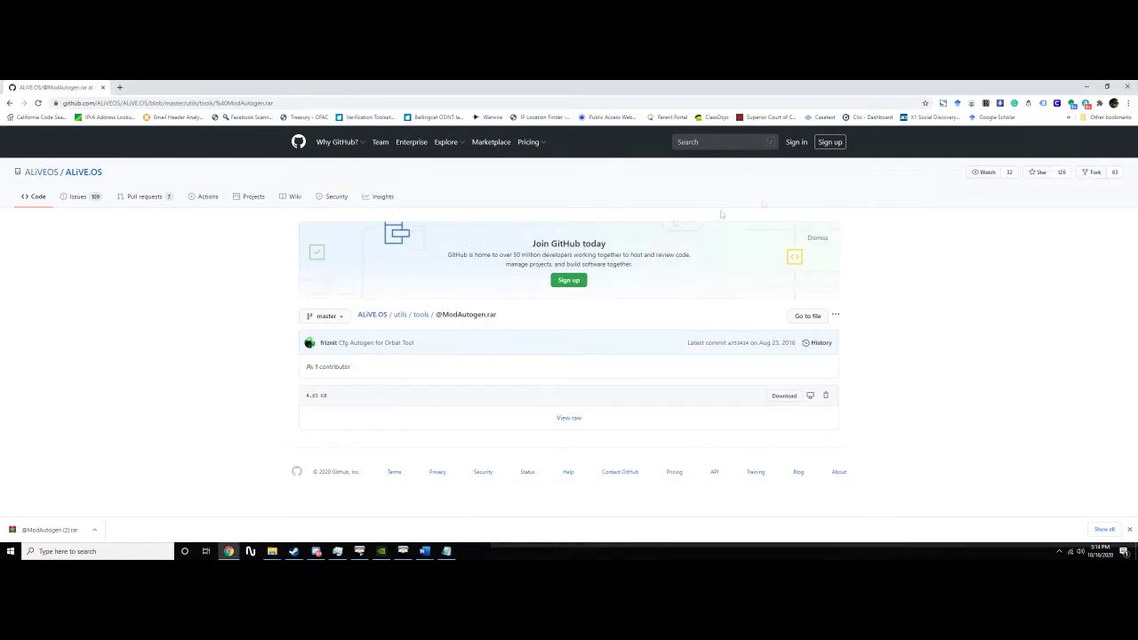
{"action": "key", "text": "alt+Tab"}
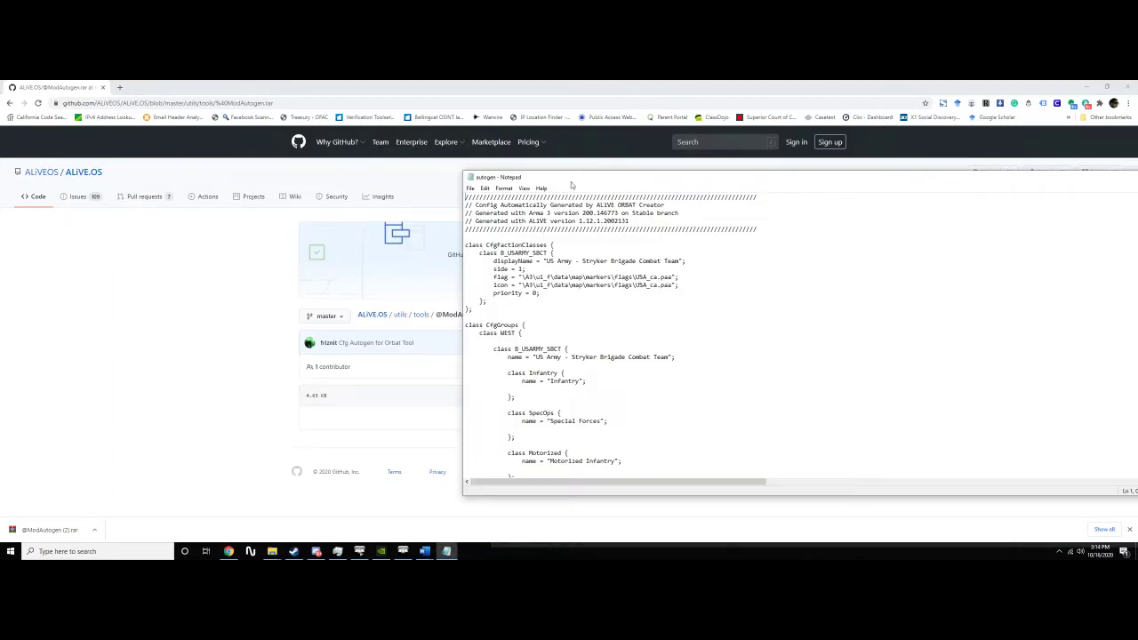
{"action": "left_click_drag", "start_coordinate": [572, 185], "coordinate": [627, 181]}
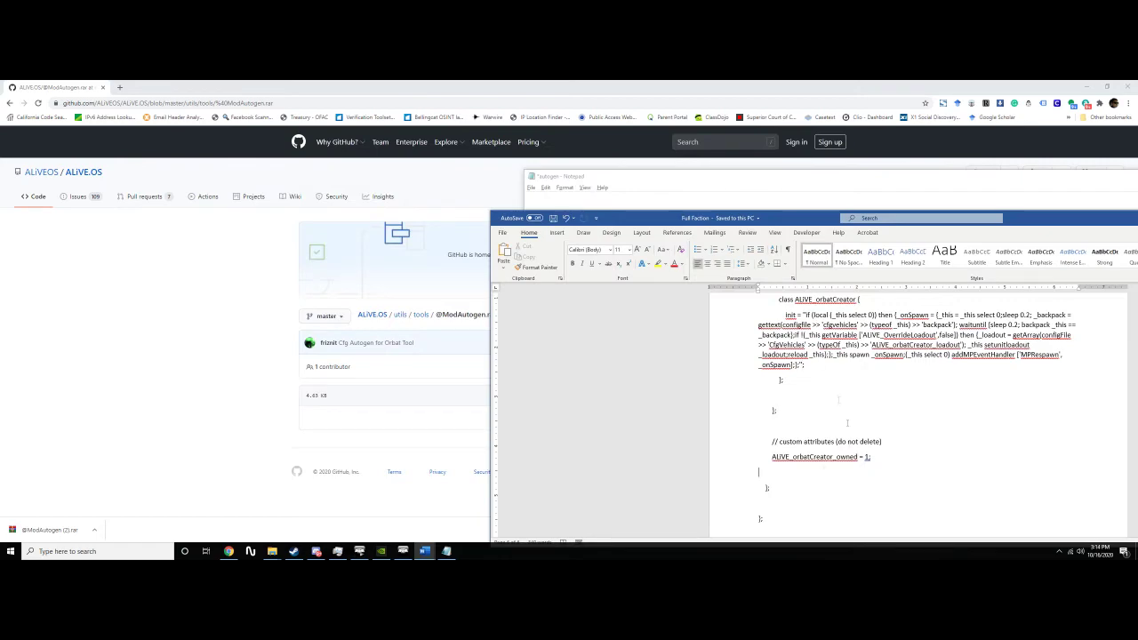
{"action": "key", "text": "ctrl+Home"}
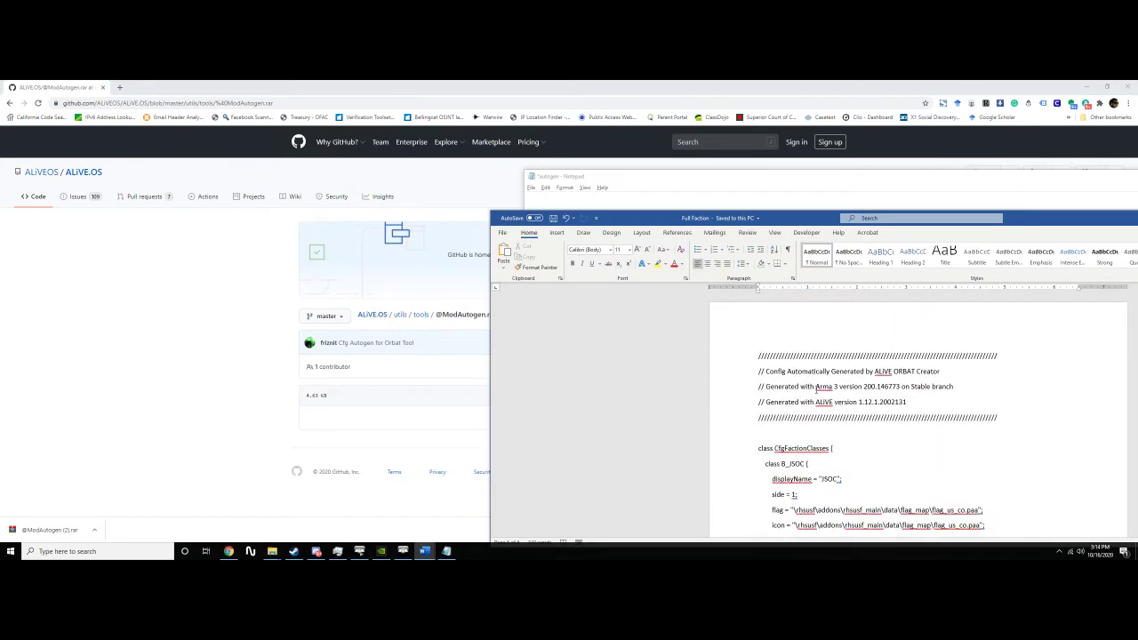
{"action": "scroll", "coordinate": [824, 449], "scroll_direction": "down", "scroll_amount": 1}
{"action": "scroll", "coordinate": [853, 443], "scroll_direction": "down", "scroll_amount": 1}
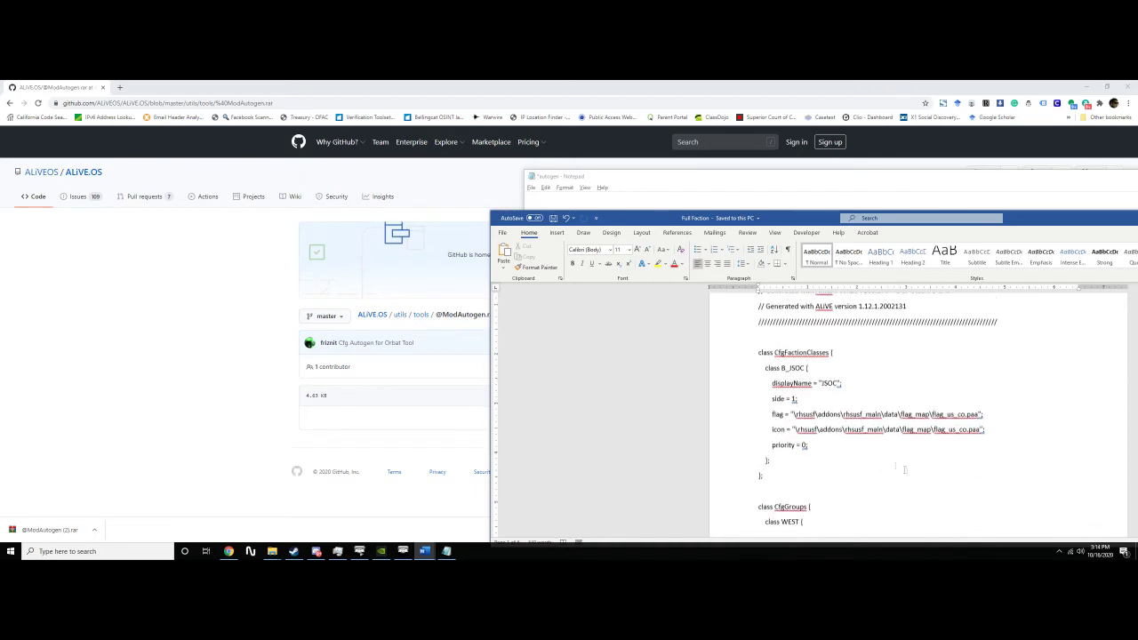
{"action": "scroll", "coordinate": [891, 493], "scroll_direction": "down", "scroll_amount": 1}
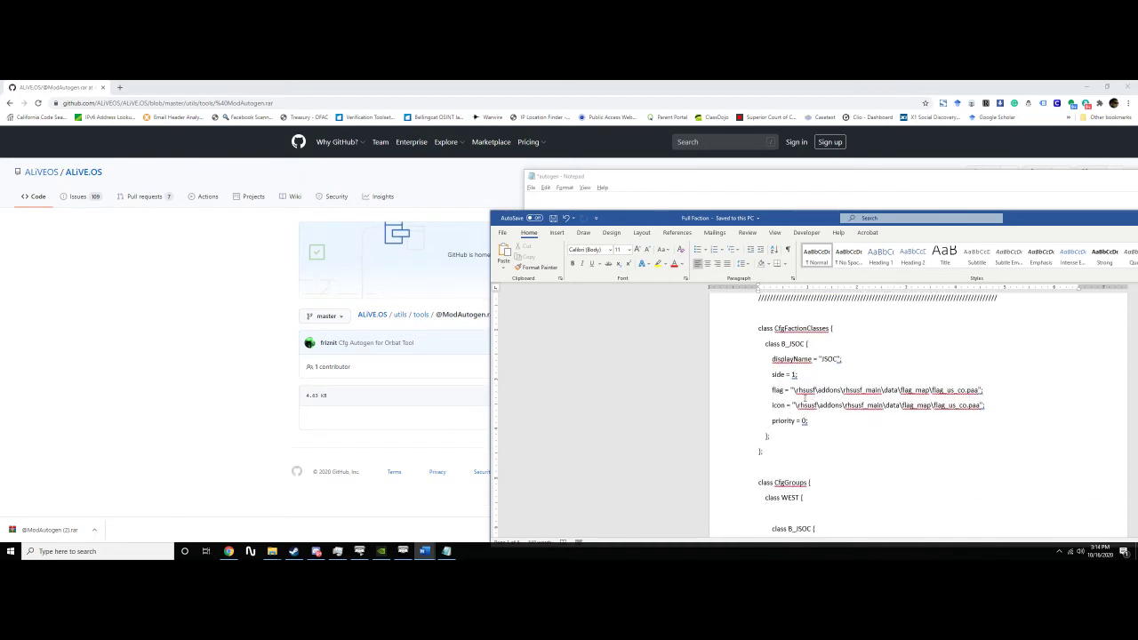
{"action": "scroll", "coordinate": [853, 425], "scroll_direction": "down", "scroll_amount": 10}
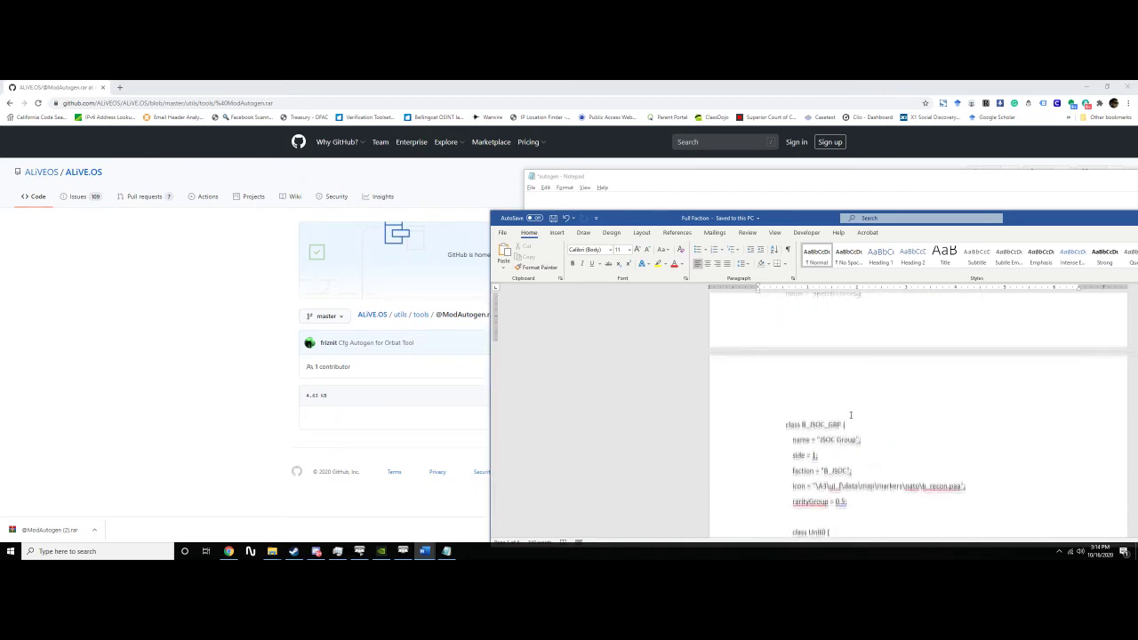
{"action": "scroll", "coordinate": [853, 417], "scroll_direction": "up", "scroll_amount": 12}
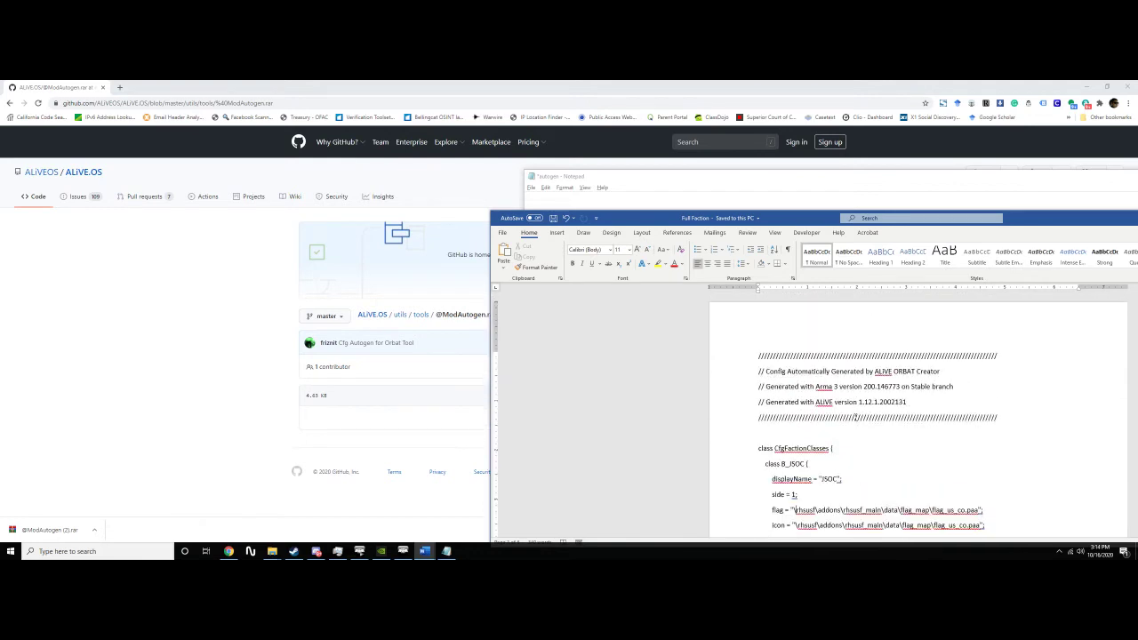
{"action": "key", "text": "ctrl+a"}
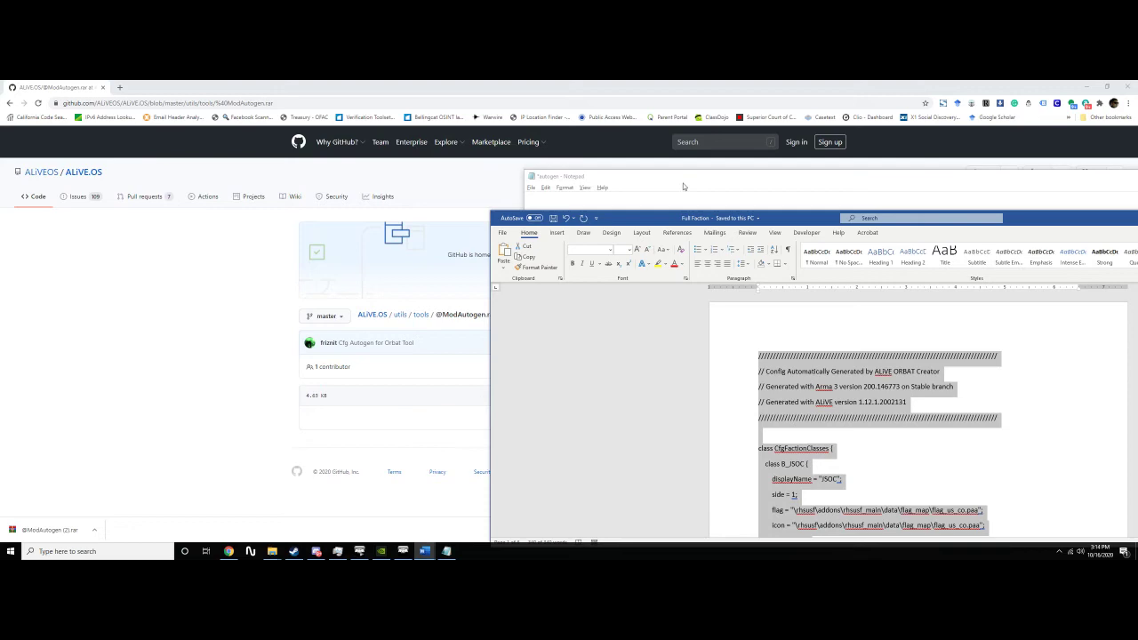
Paste the JSOC faction config into autogen, save it and close Notepad
{"action": "left_click", "coordinate": [575, 207]}
{"action": "key", "text": "ctrl+v"}
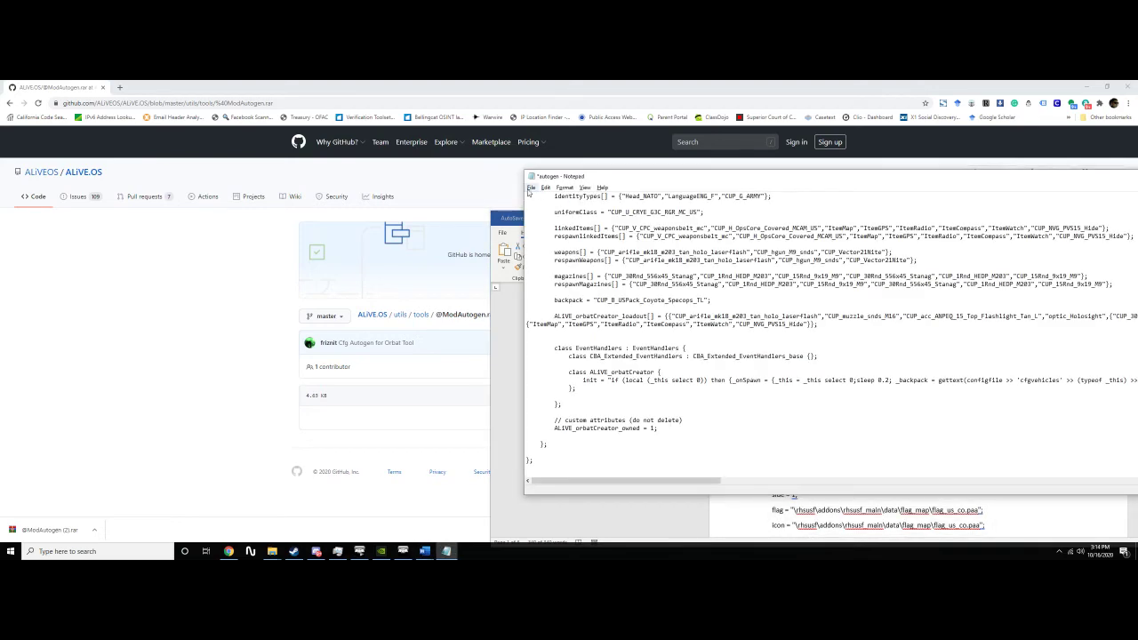
{"action": "left_click", "coordinate": [530, 188]}
{"action": "left_click", "coordinate": [555, 223]}
{"action": "left_click_drag", "start_coordinate": [751, 178], "coordinate": [290, 193]}
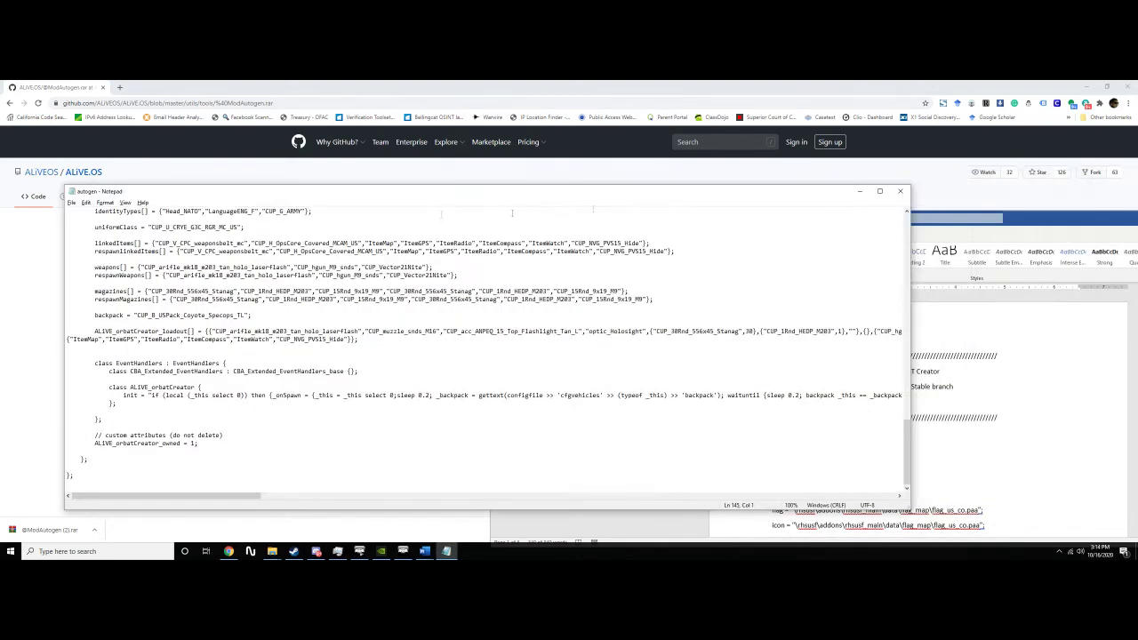
{"action": "left_click", "coordinate": [900, 191]}
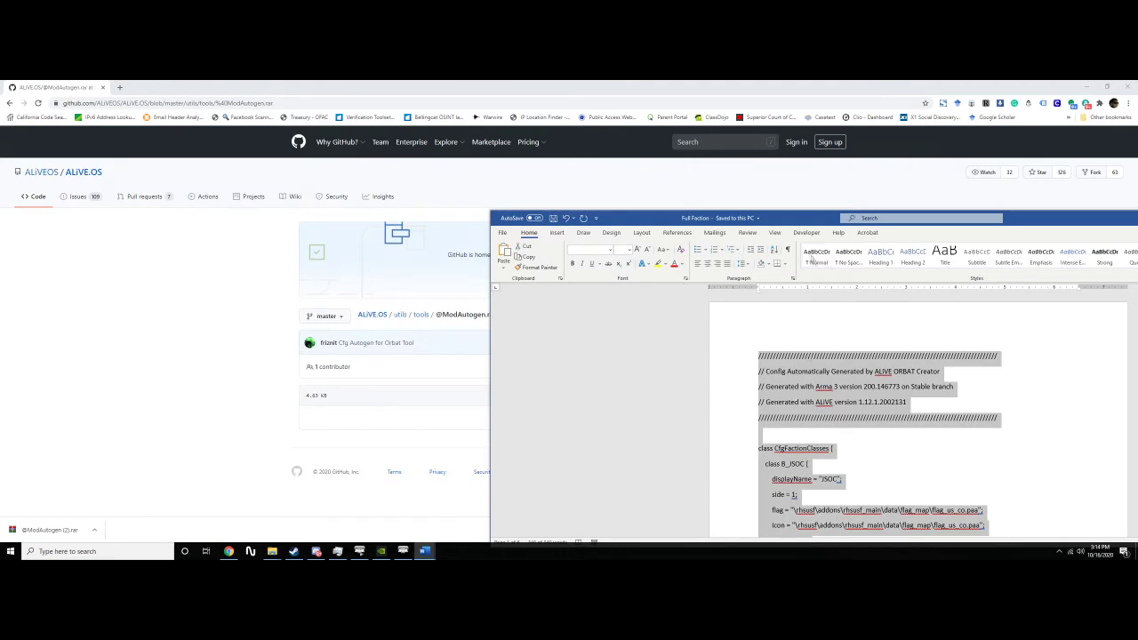
{"action": "left_click", "coordinate": [429, 286]}
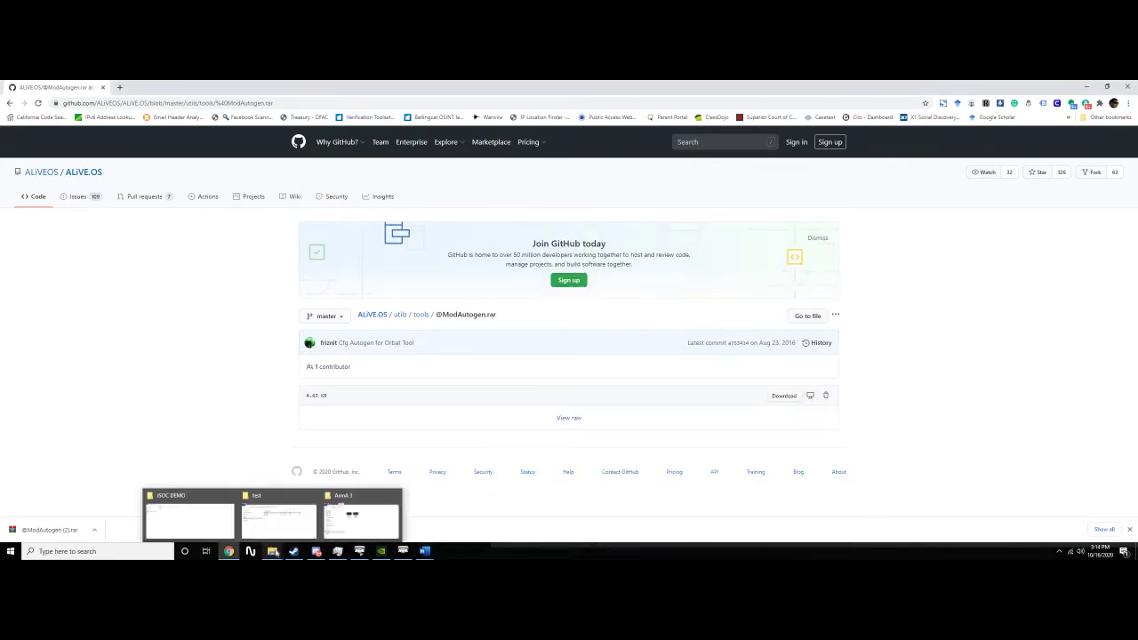
Open CfgPatches in Notepad and select all the JSOC CfgPatches text in Word
{"action": "left_click", "coordinate": [287, 517]}
{"action": "left_click", "coordinate": [477, 350]}
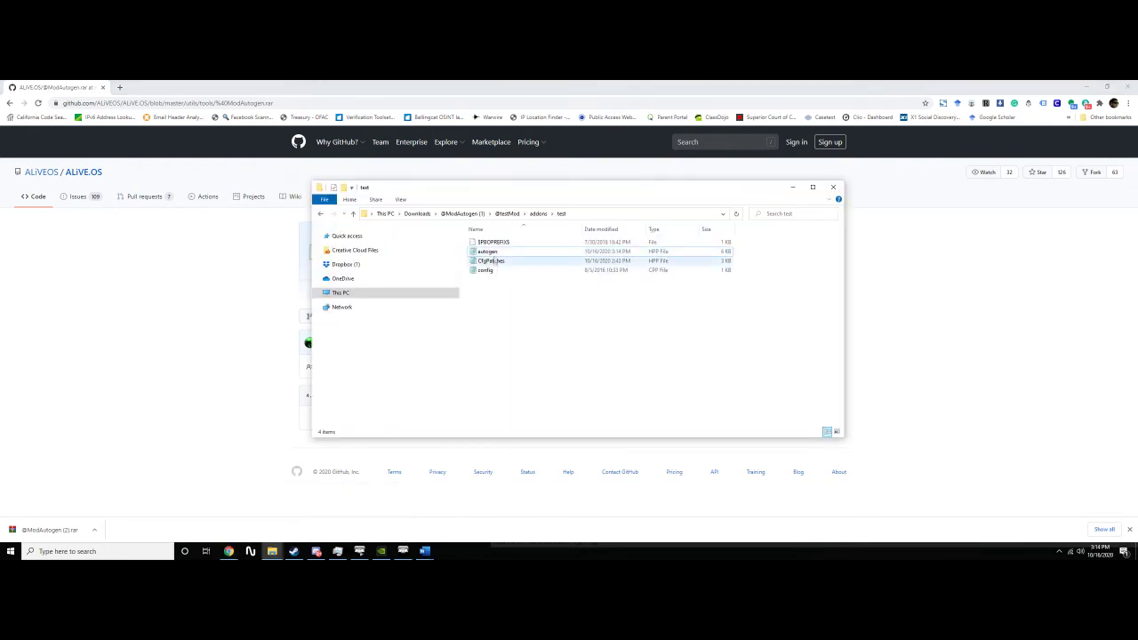
{"action": "left_click", "coordinate": [493, 261]}
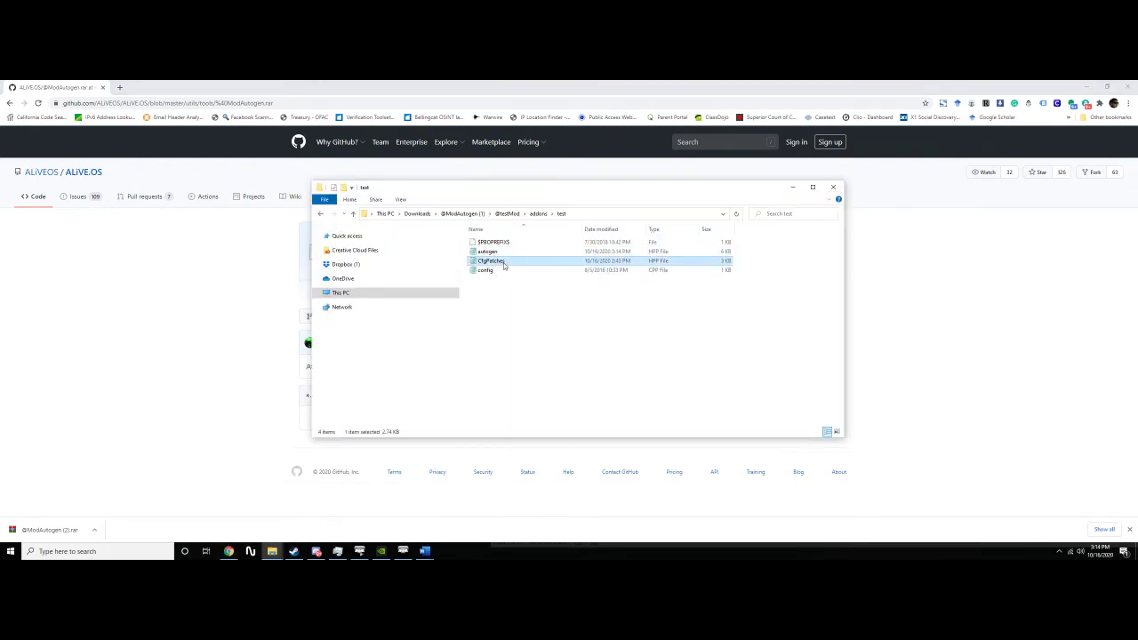
{"action": "double_click", "coordinate": [493, 261]}
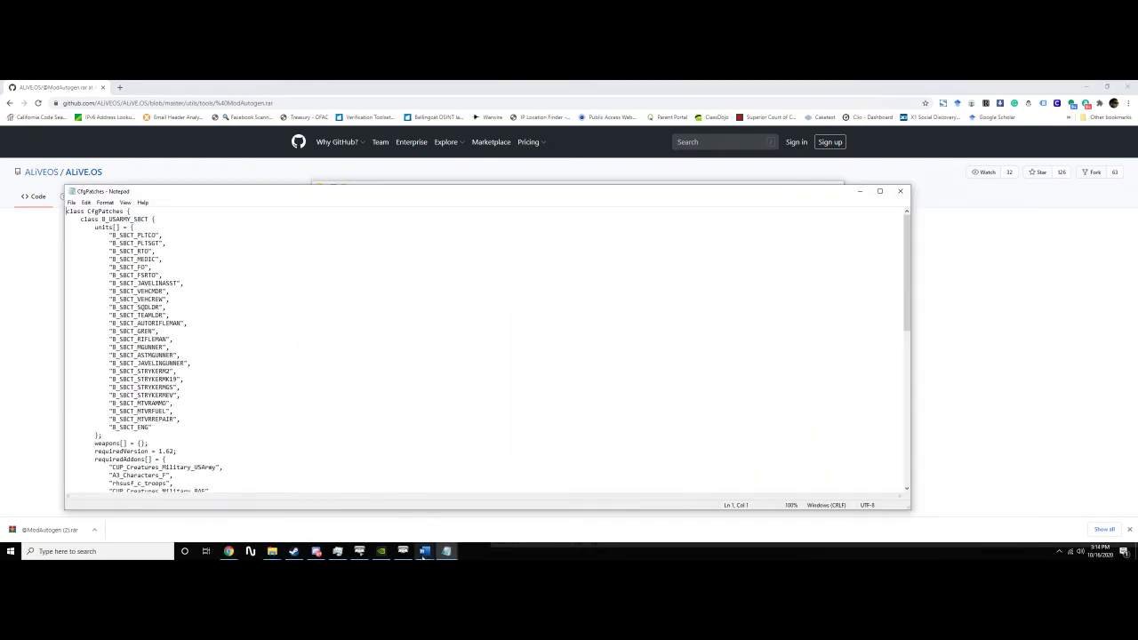
{"action": "mouse_move", "coordinate": [424, 553]}
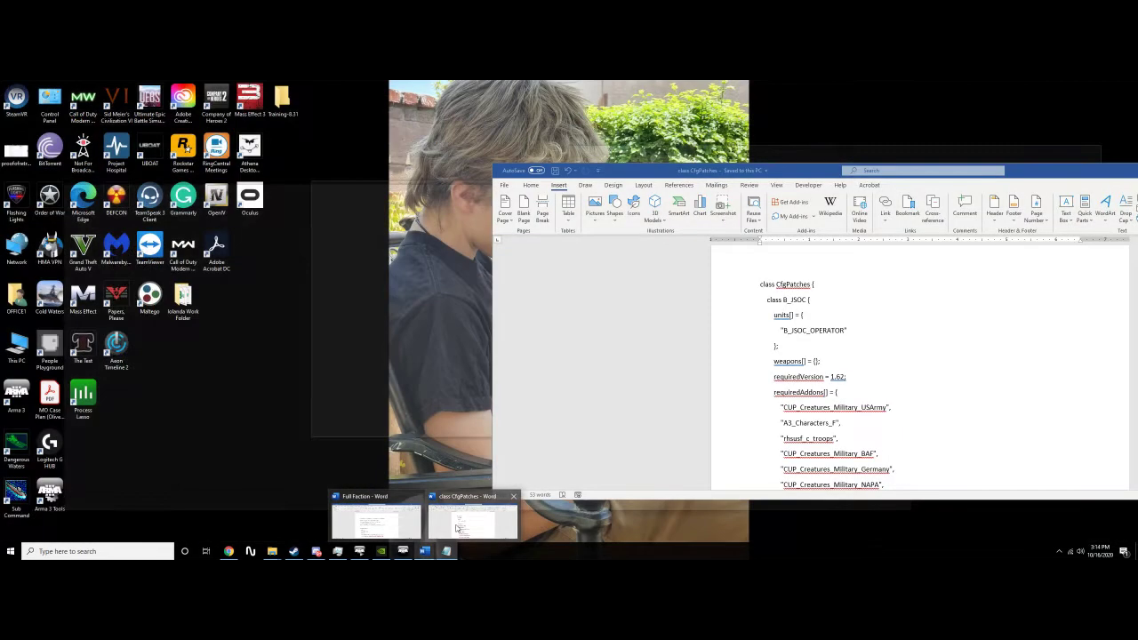
{"action": "left_click", "coordinate": [473, 518]}
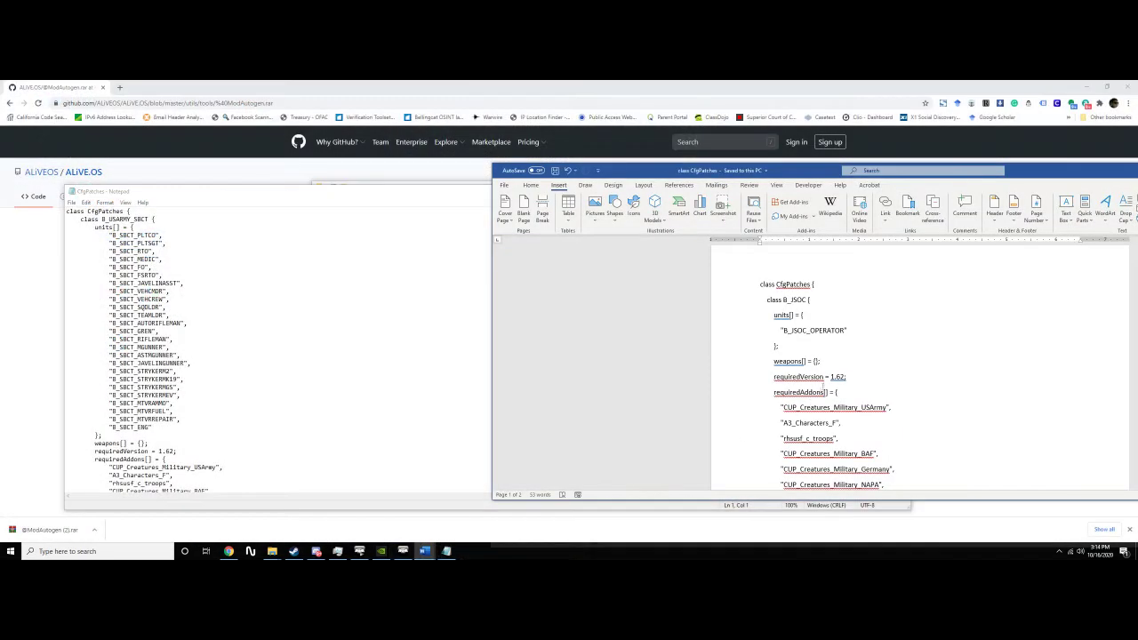
{"action": "key", "text": "ctrl+a"}
{"action": "key", "text": "ctrl+c"}
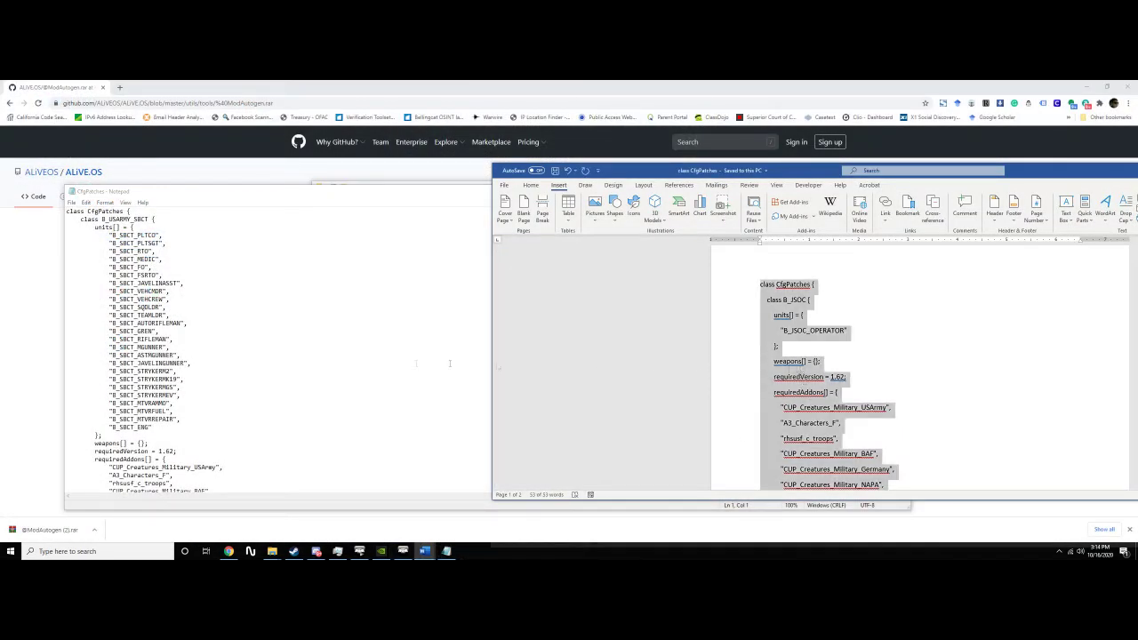
Replace the old SBCT text with the JSOC CfgPatches code, save and close the file
{"action": "left_click", "coordinate": [449, 363]}
{"action": "key", "text": "ctrl+a"}
{"action": "key", "text": "ctrl+v"}
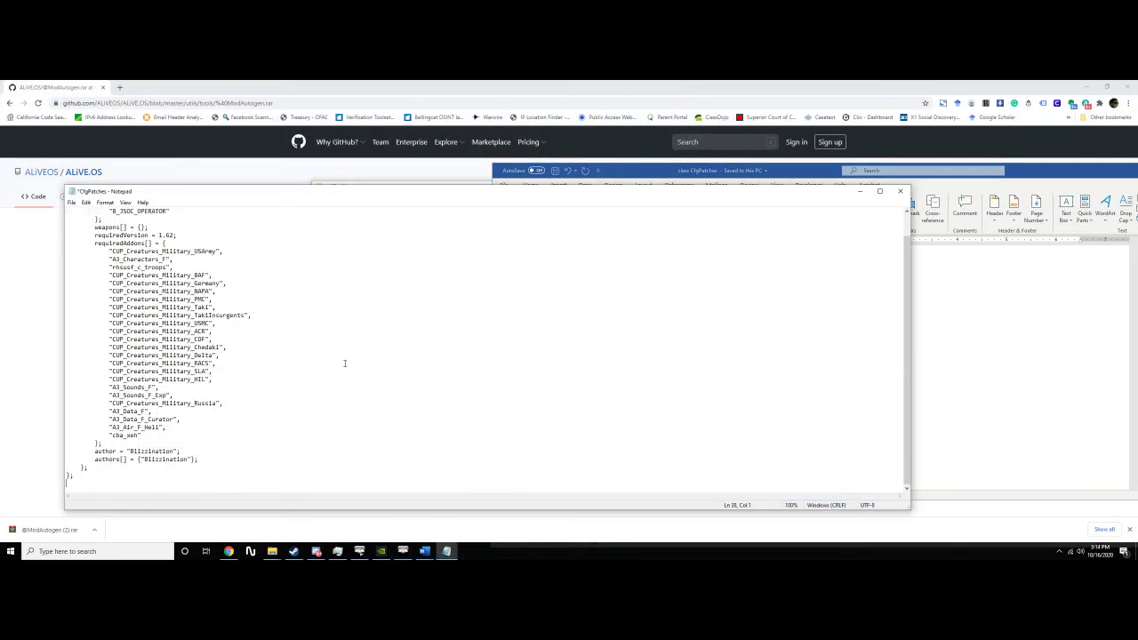
{"action": "left_click", "coordinate": [71, 203]}
{"action": "left_click", "coordinate": [87, 241]}
{"action": "left_click", "coordinate": [900, 192]}
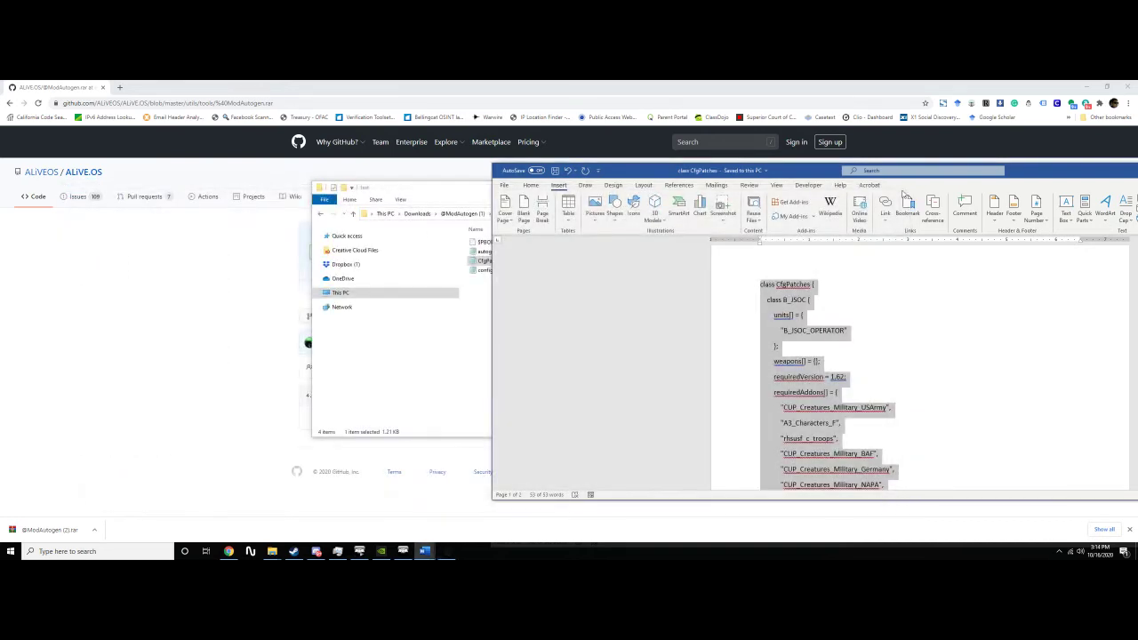
{"action": "left_click", "coordinate": [219, 384]}
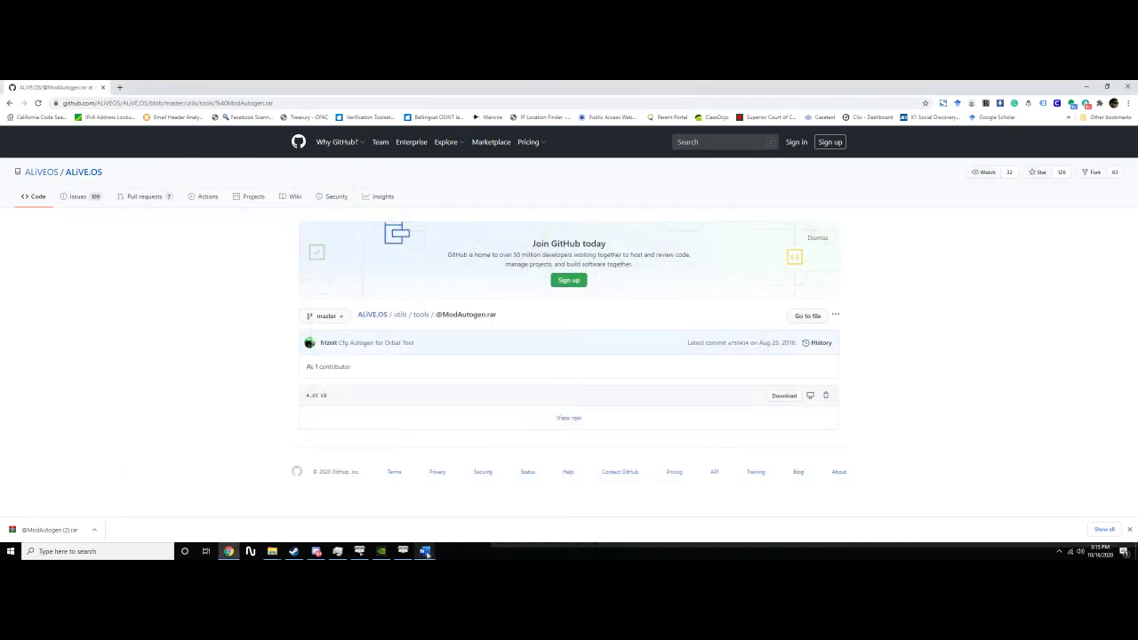
{"action": "mouse_move", "coordinate": [403, 551]}
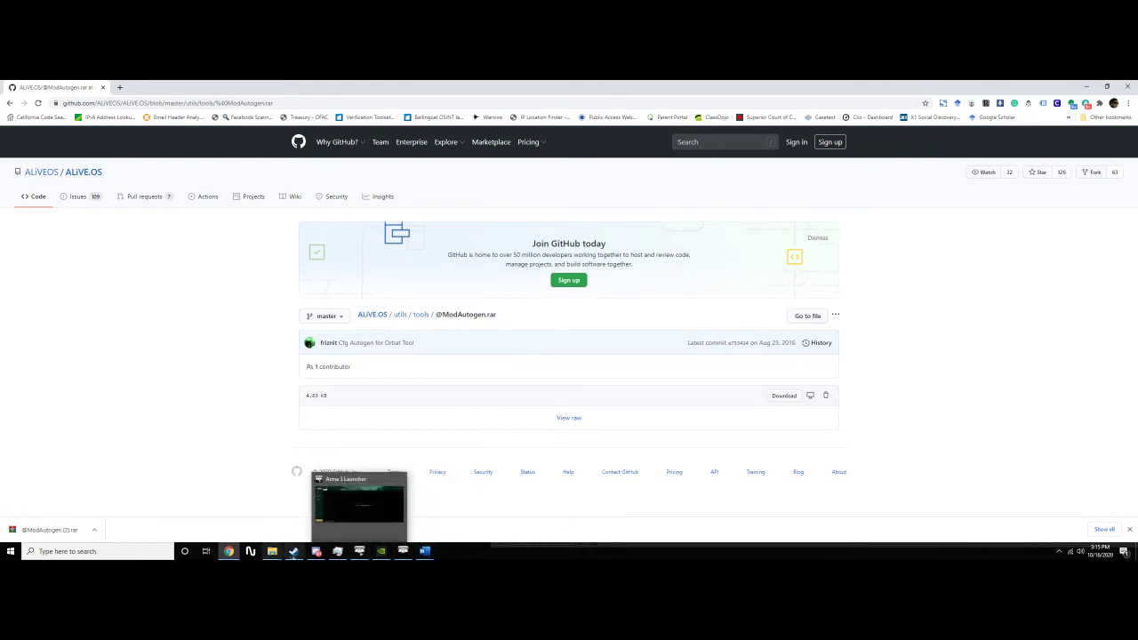
Launch Arma 3 Tools from the Steam library with the Addon Builder option
{"action": "mouse_move", "coordinate": [294, 551]}
{"action": "left_click", "coordinate": [299, 531]}
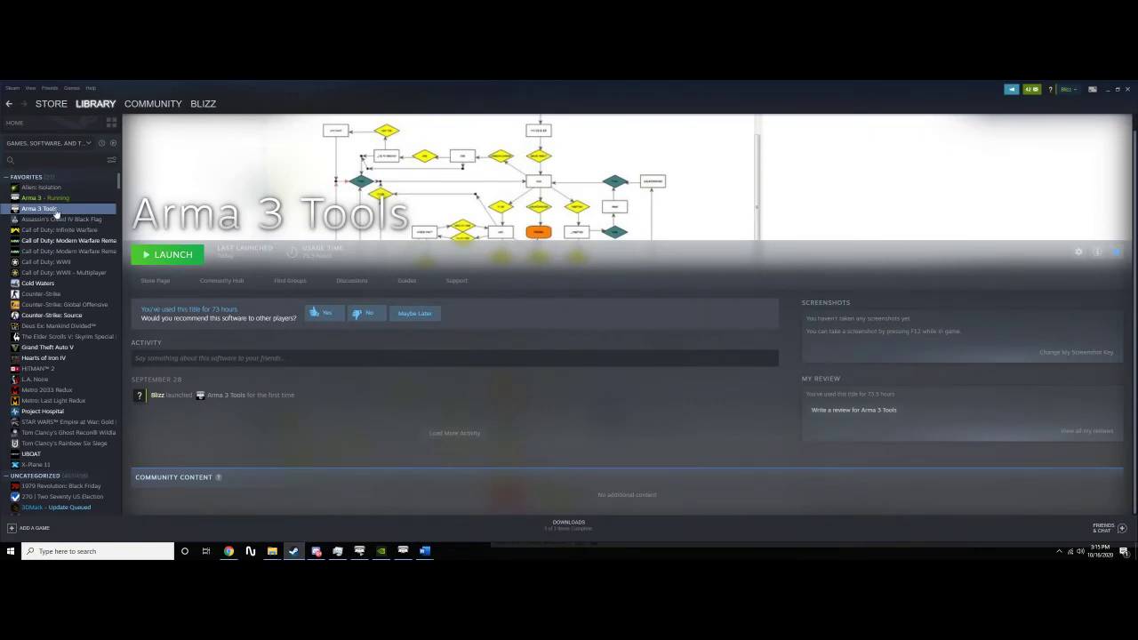
{"action": "left_click", "coordinate": [49, 198]}
{"action": "left_click", "coordinate": [55, 209]}
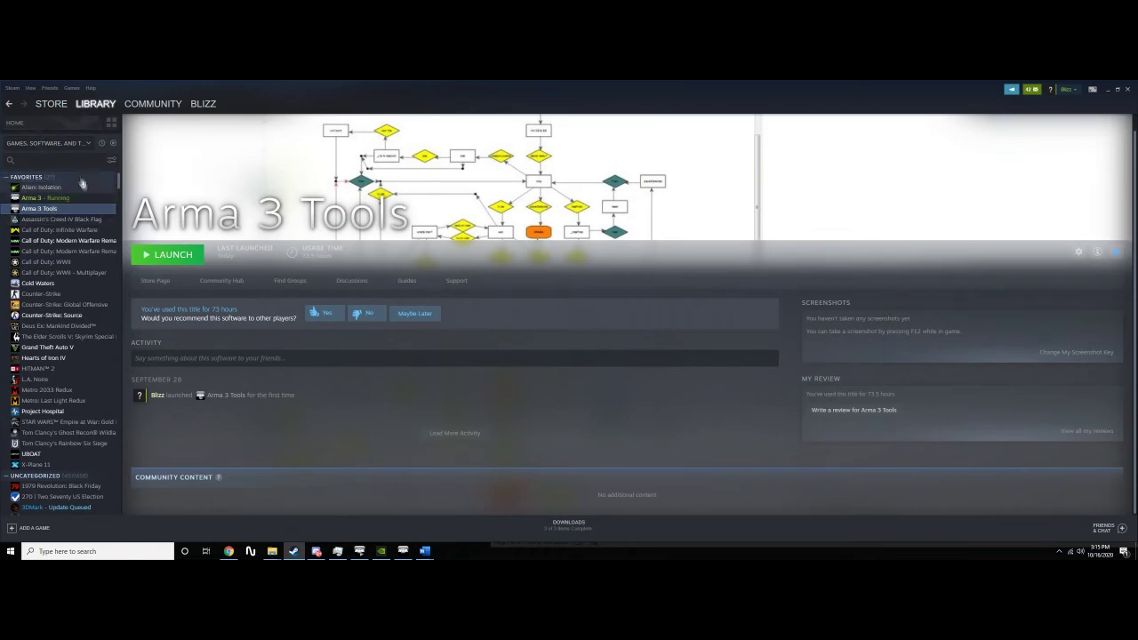
{"action": "left_click", "coordinate": [45, 147]}
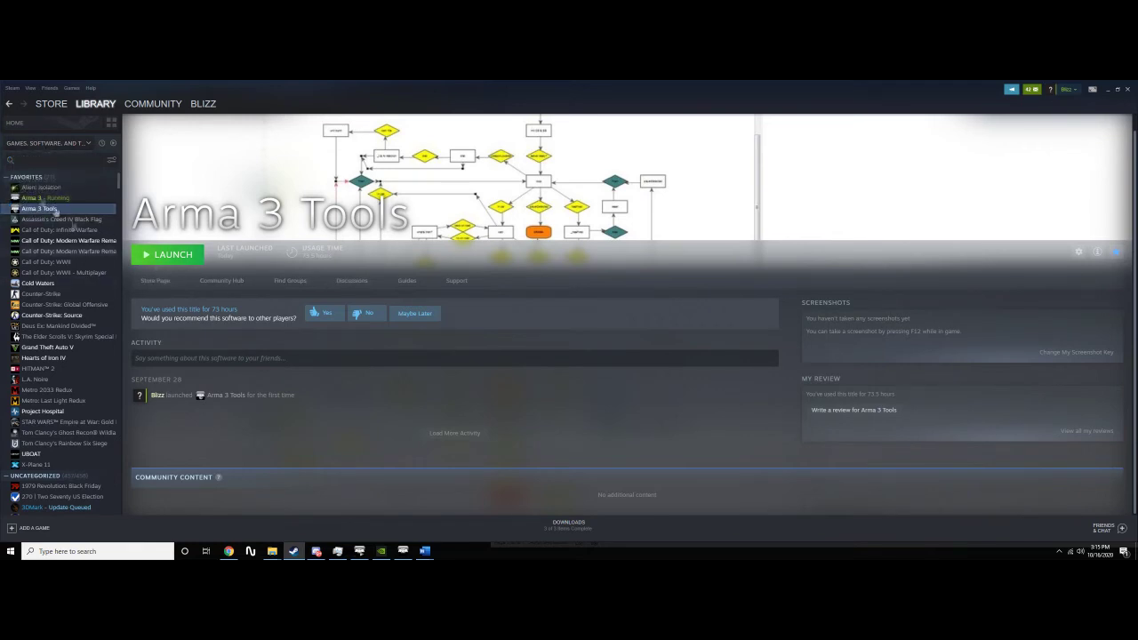
{"action": "double_click", "coordinate": [55, 211]}
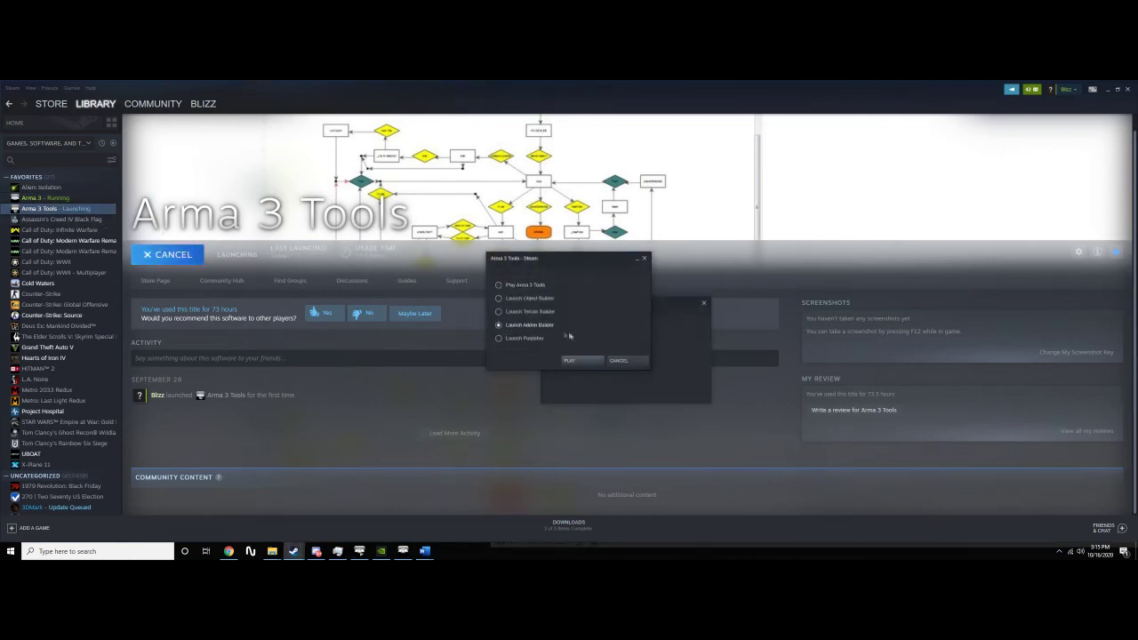
{"action": "left_click", "coordinate": [587, 362]}
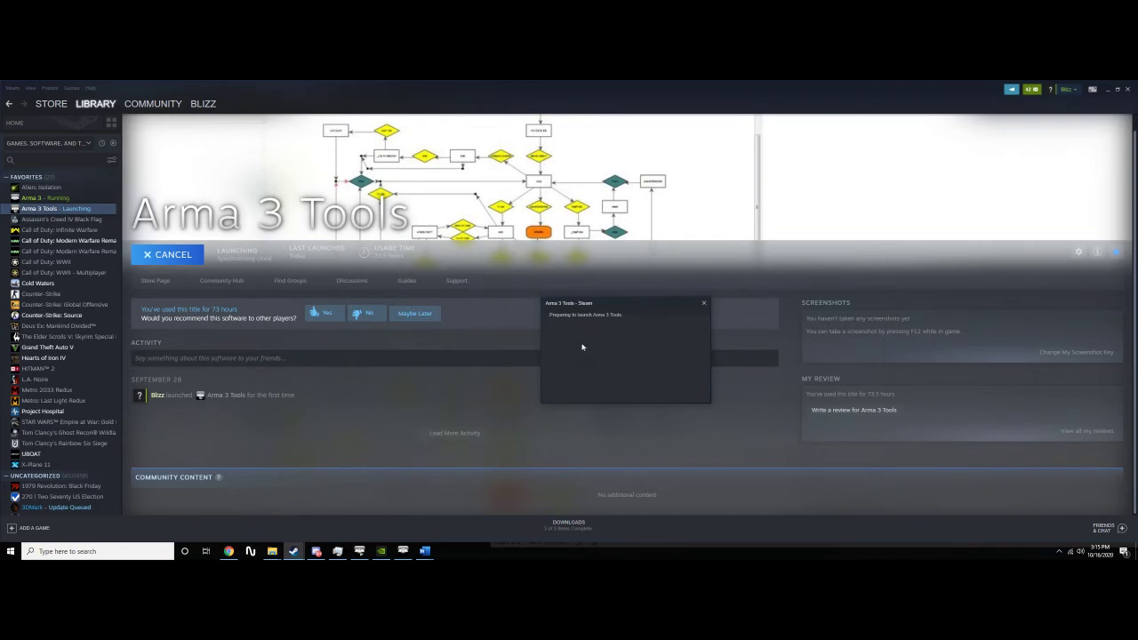
{"action": "mouse_move", "coordinate": [272, 553]}
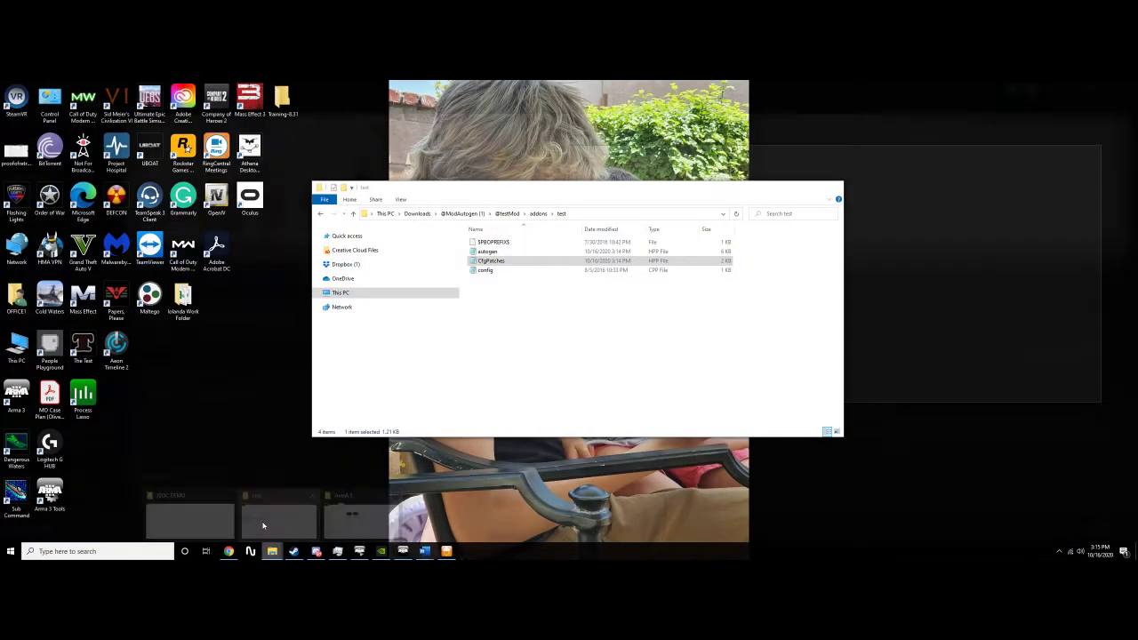
Copy the four addon files from the test folder
{"action": "left_click", "coordinate": [270, 525]}
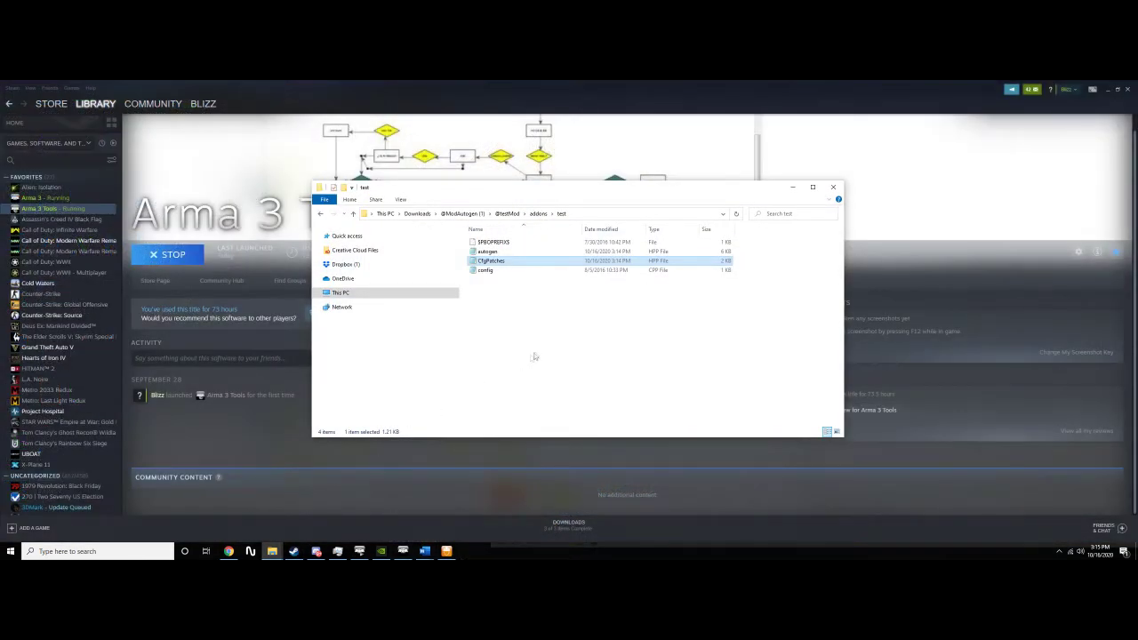
{"action": "left_click_drag", "start_coordinate": [673, 348], "coordinate": [524, 238]}
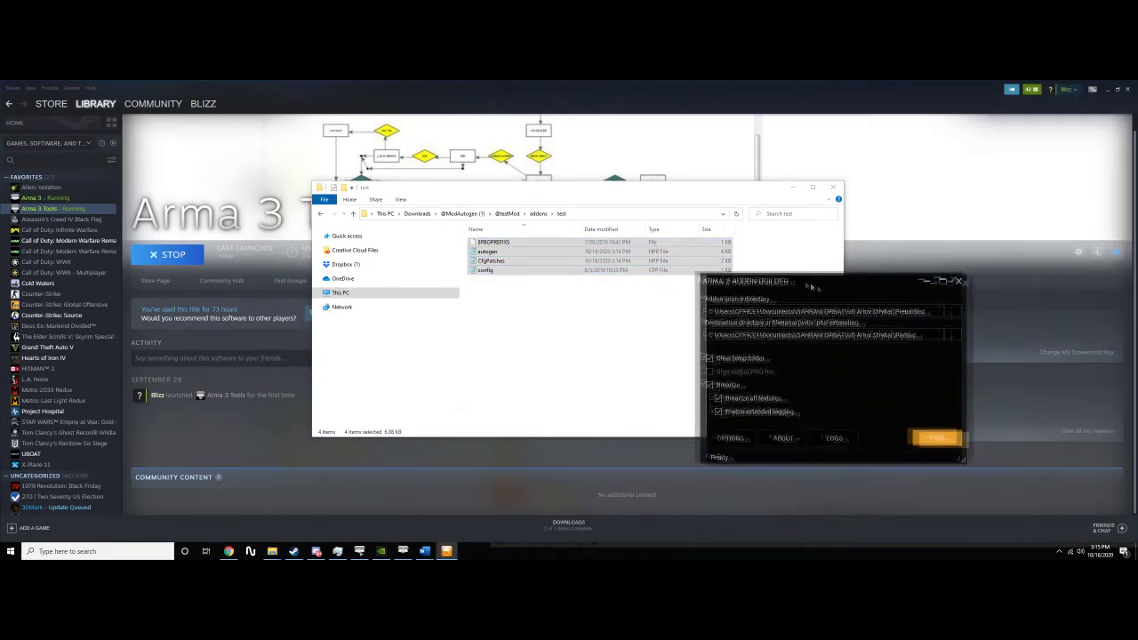
{"action": "left_click", "coordinate": [579, 353]}
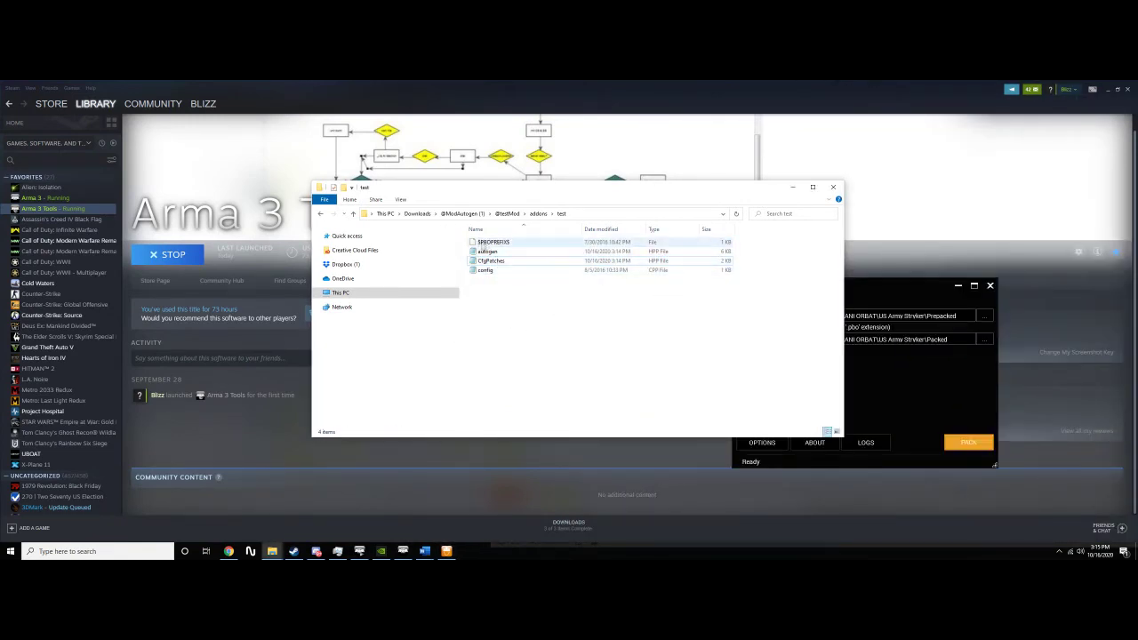
{"action": "left_click_drag", "start_coordinate": [520, 283], "coordinate": [456, 233]}
{"action": "right_click", "coordinate": [521, 262]}
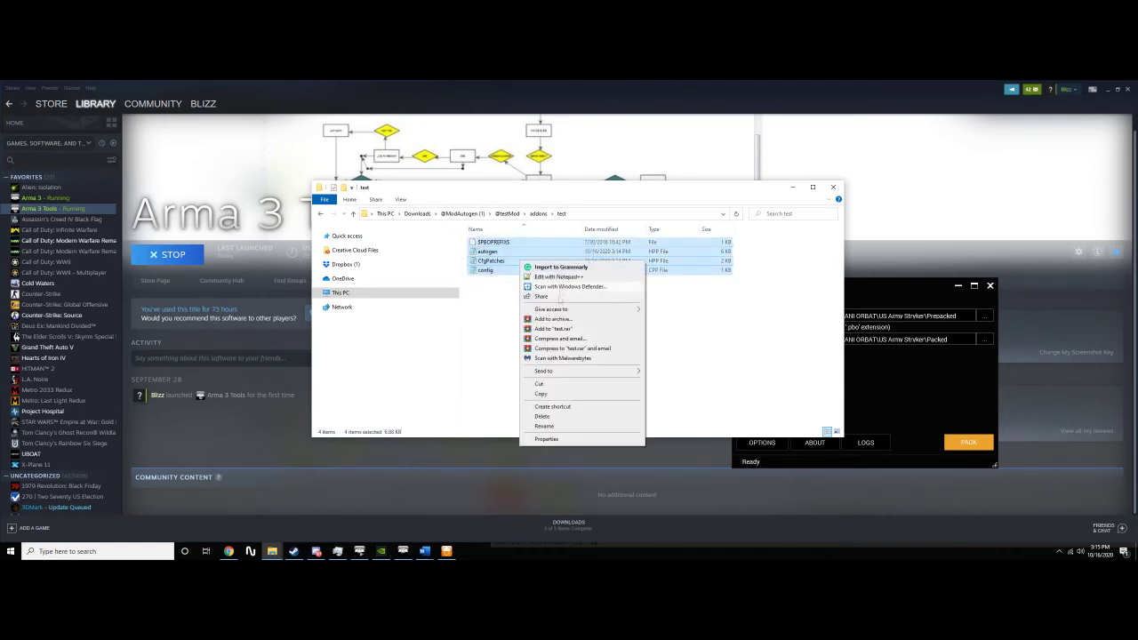
{"action": "left_click", "coordinate": [544, 394]}
{"action": "left_click", "coordinate": [485, 252]}
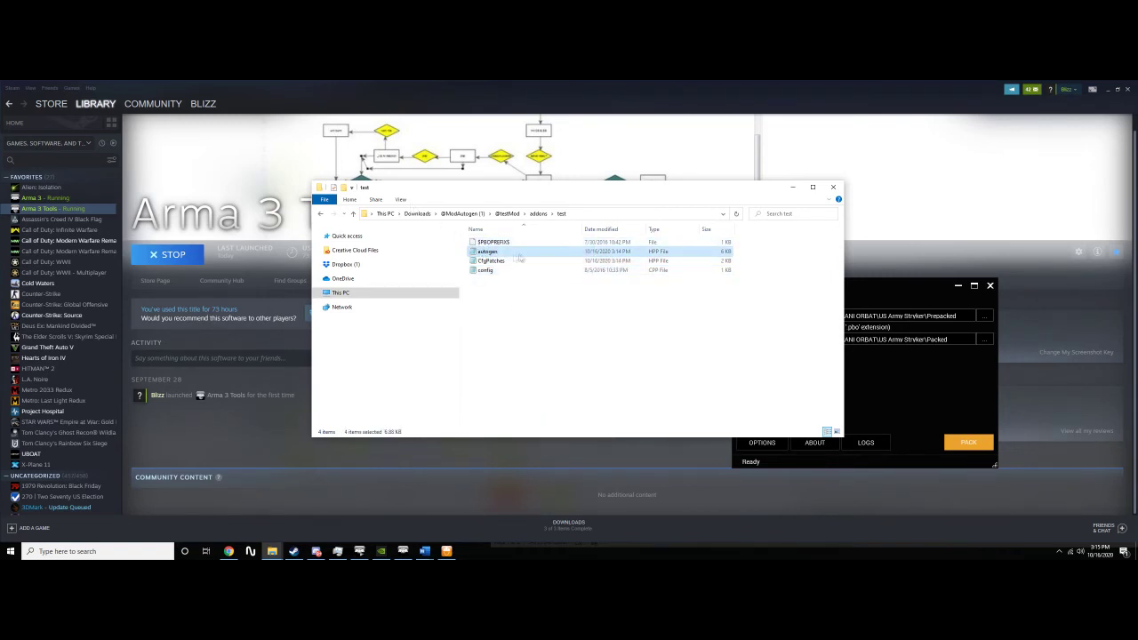
{"action": "left_click", "coordinate": [501, 262]}
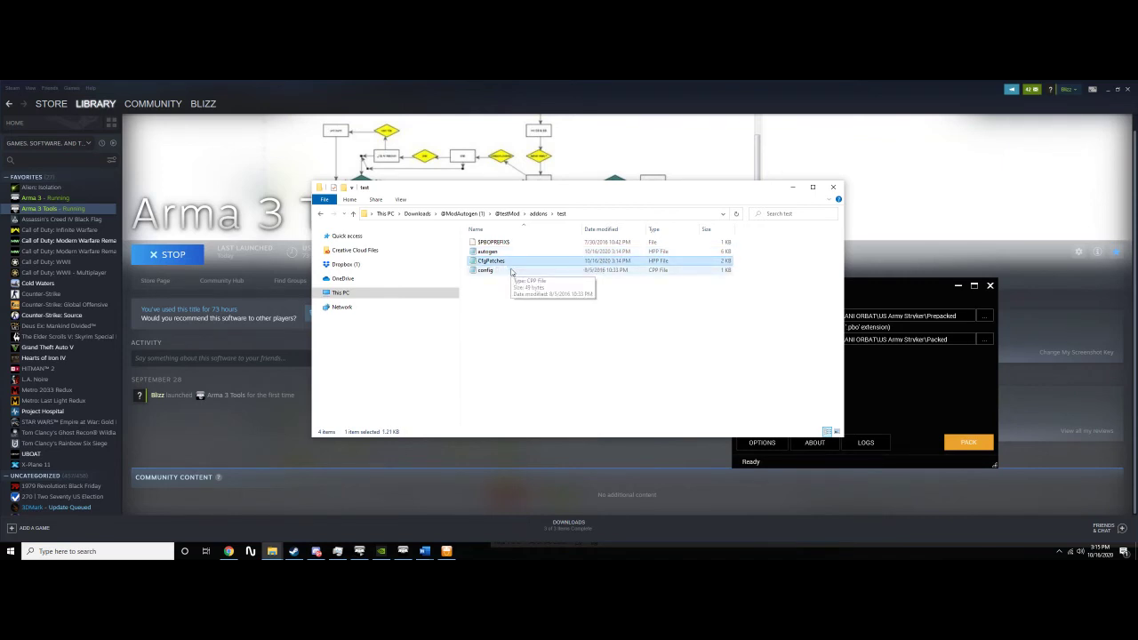
Switch to the JSOC DEMO folder window and open its empty-area context menu
{"action": "mouse_move", "coordinate": [272, 551]}
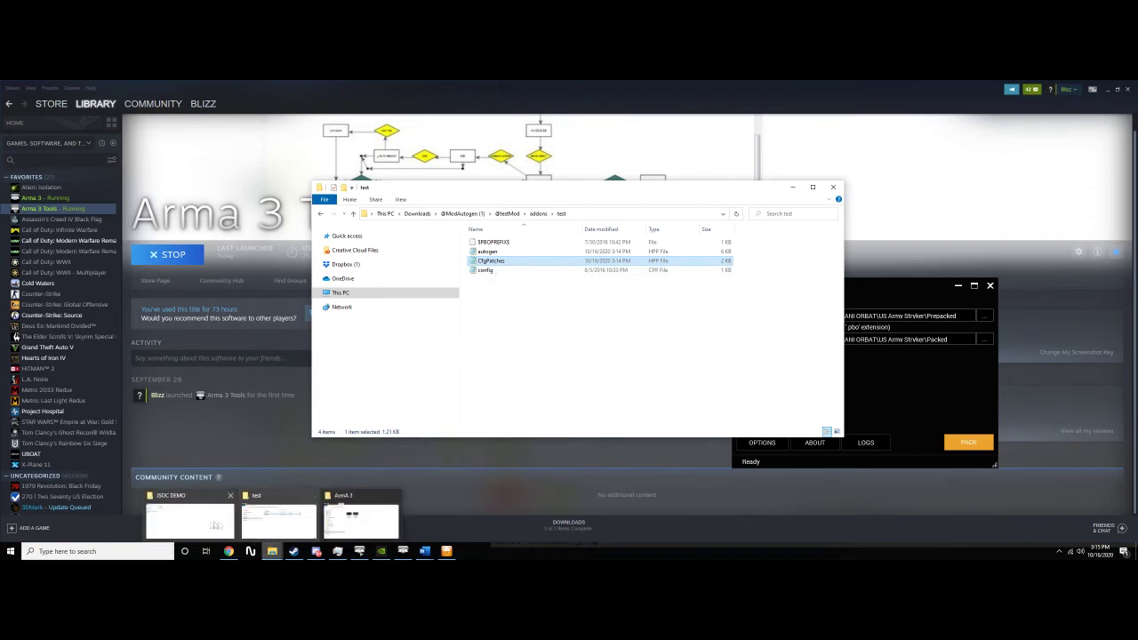
{"action": "left_click", "coordinate": [203, 525]}
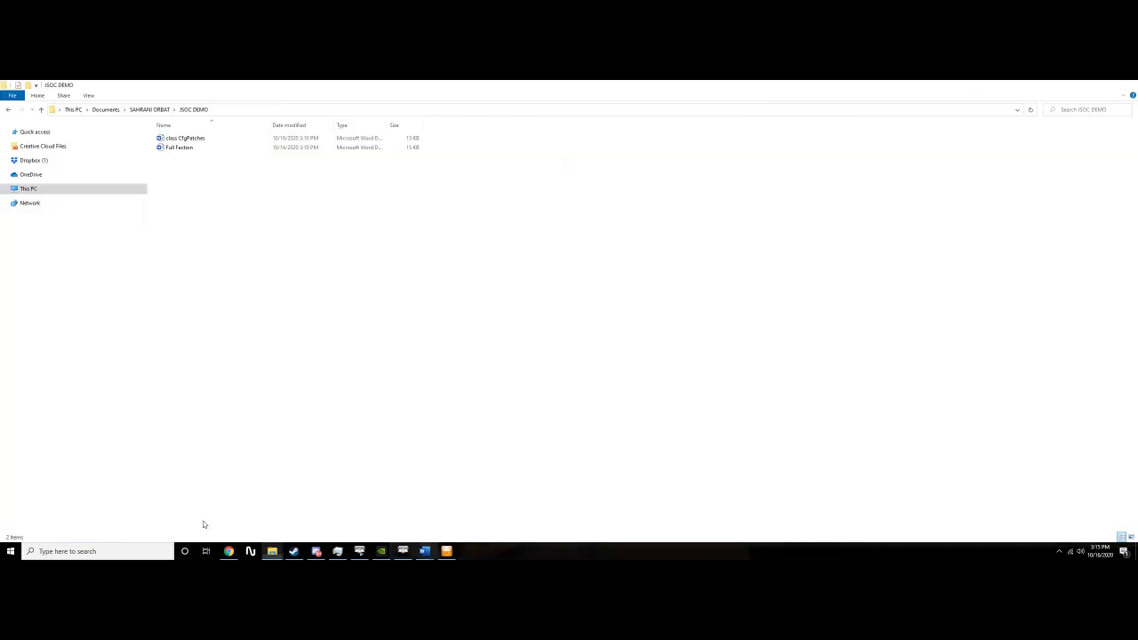
{"action": "right_click", "coordinate": [279, 206]}
Create two new folders, Prepacked and Packed, inside JSOC DEMO
{"action": "mouse_move", "coordinate": [335, 311]}
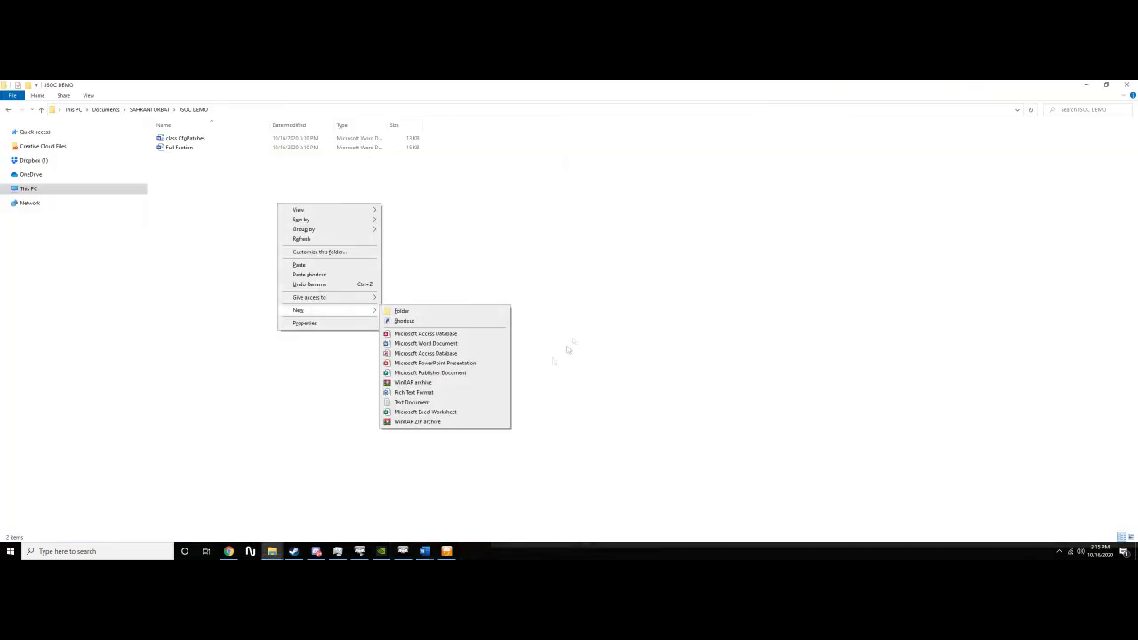
{"action": "left_click", "coordinate": [575, 233]}
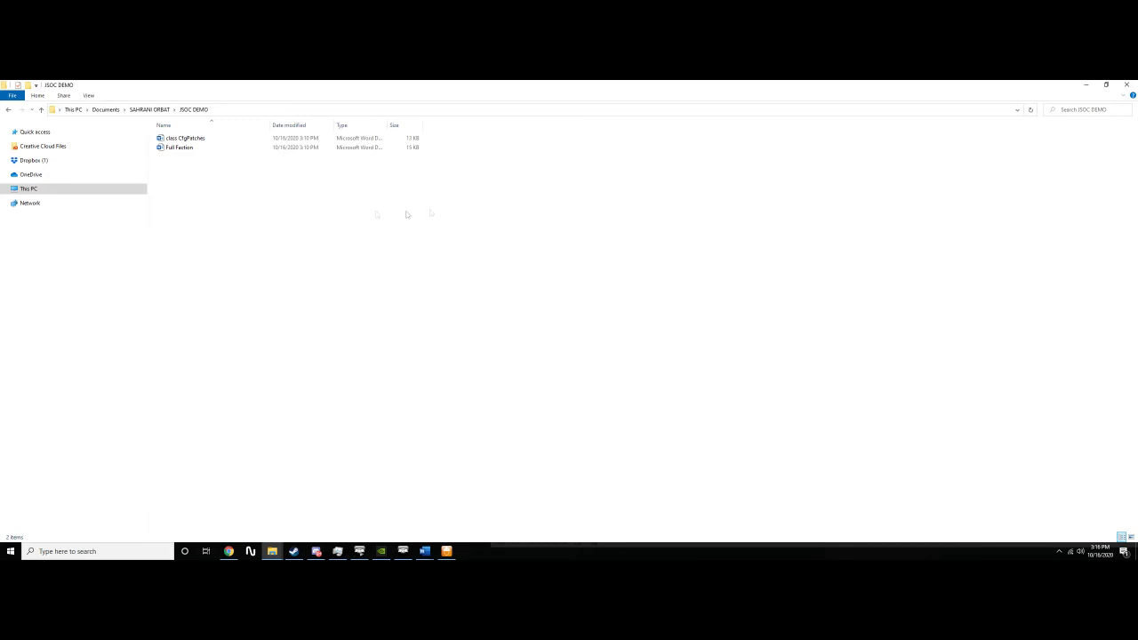
{"action": "right_click", "coordinate": [239, 185]}
{"action": "mouse_move", "coordinate": [302, 292]}
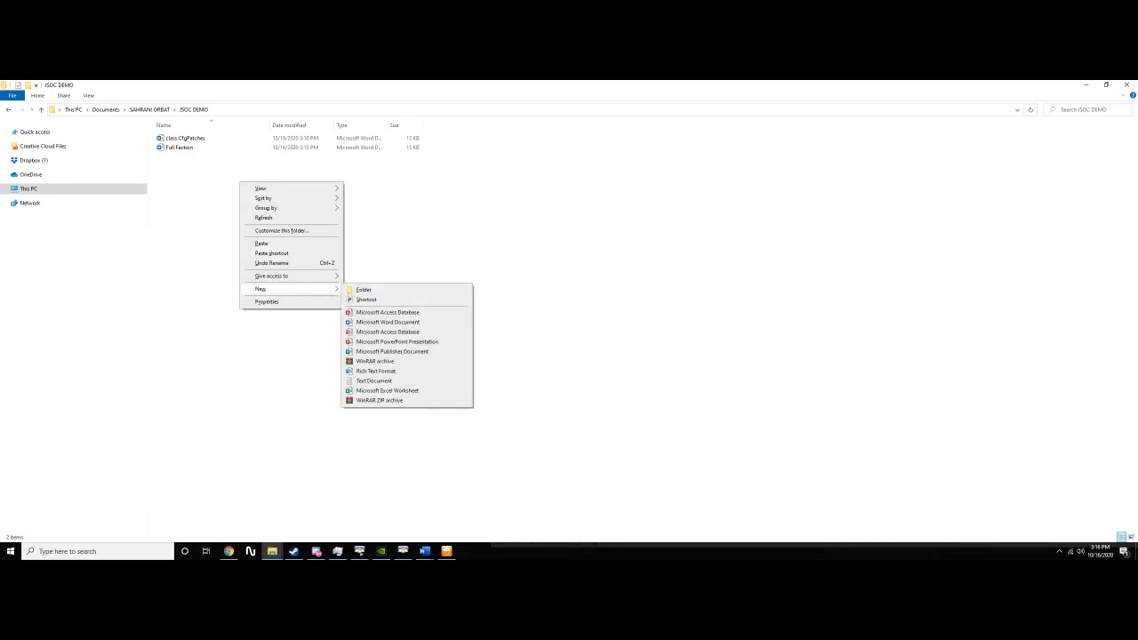
{"action": "left_click", "coordinate": [400, 293]}
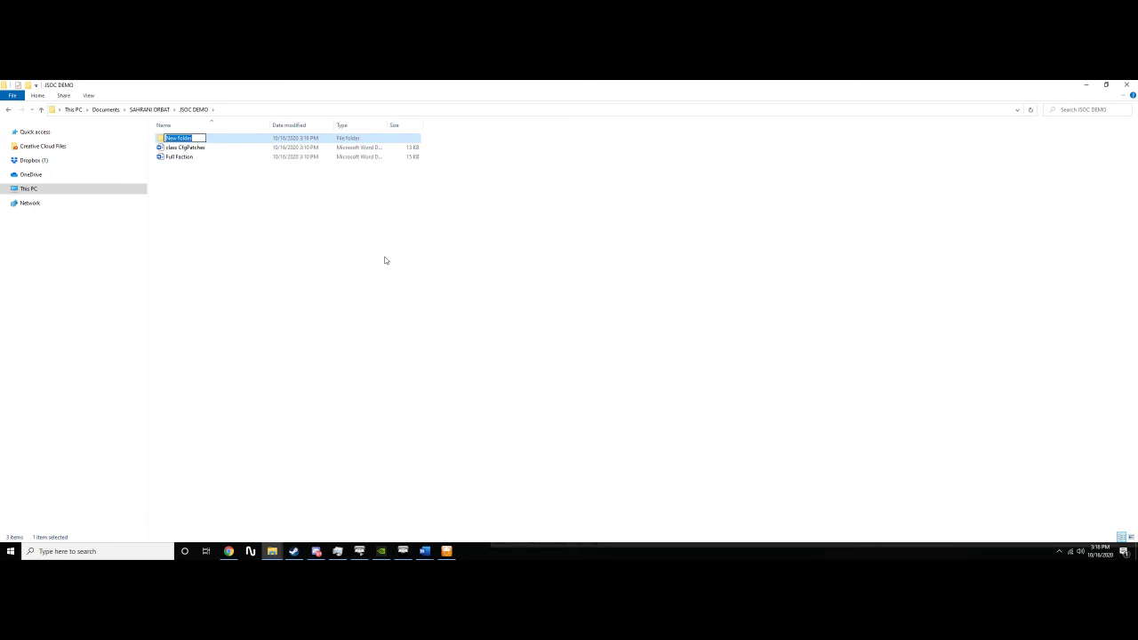
{"action": "type", "text": "Prepacked"}
{"action": "key", "text": "Return"}
{"action": "right_click", "coordinate": [369, 216]}
{"action": "mouse_move", "coordinate": [406, 322]}
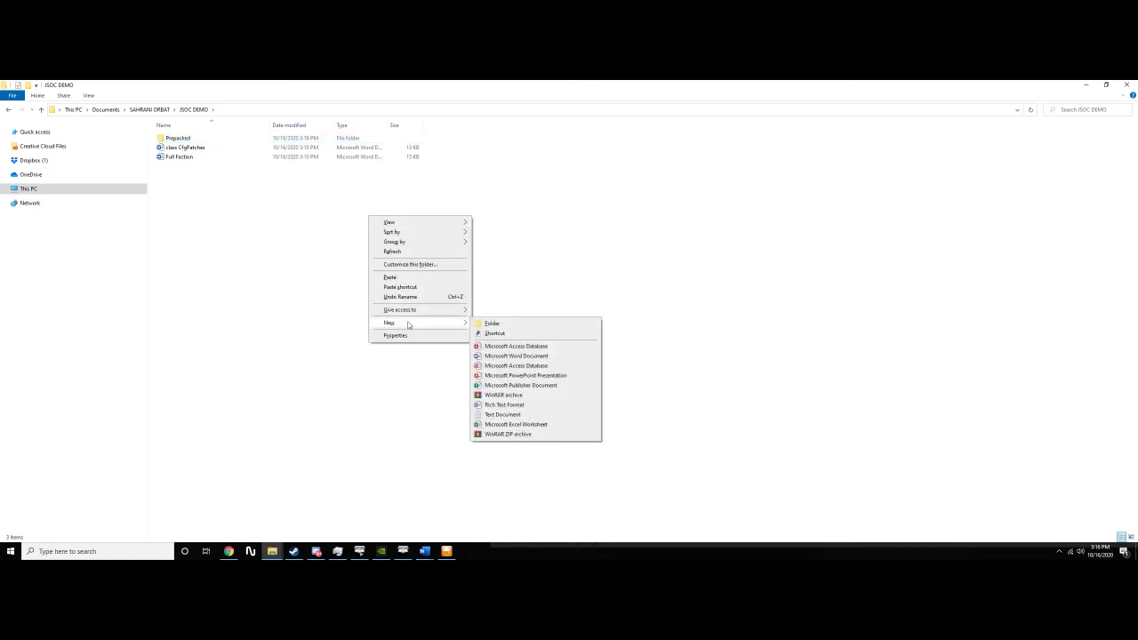
{"action": "left_click", "coordinate": [512, 322]}
{"action": "type", "text": "Po"}
{"action": "key", "text": "Return"}
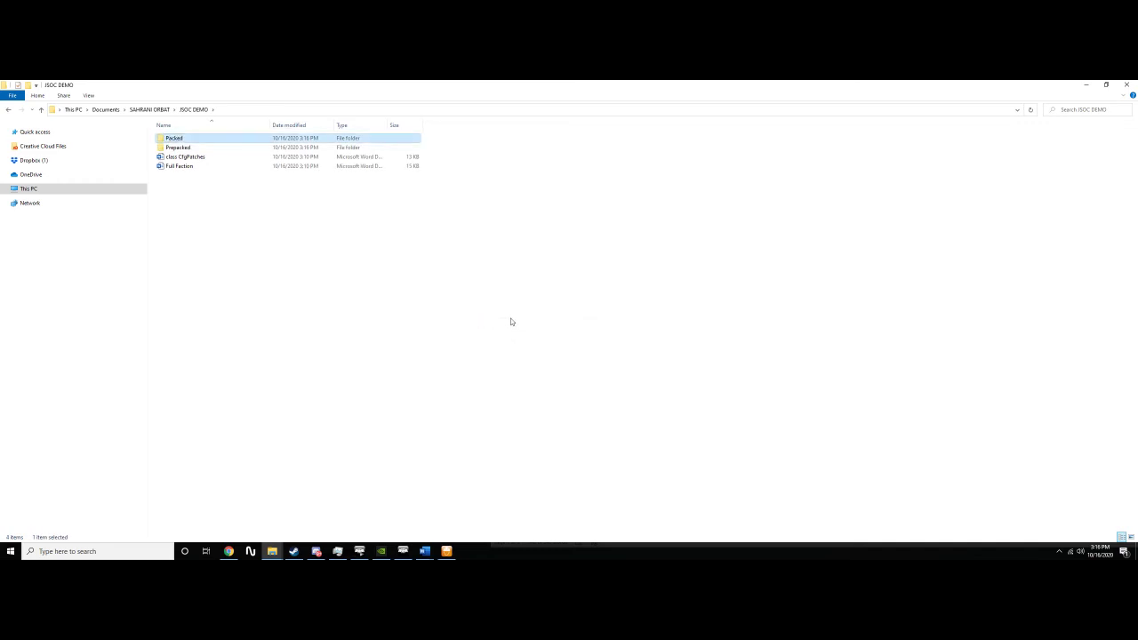
Paste the four copied addon files into the Prepacked folder
{"action": "left_click", "coordinate": [196, 177]}
{"action": "left_click", "coordinate": [177, 149]}
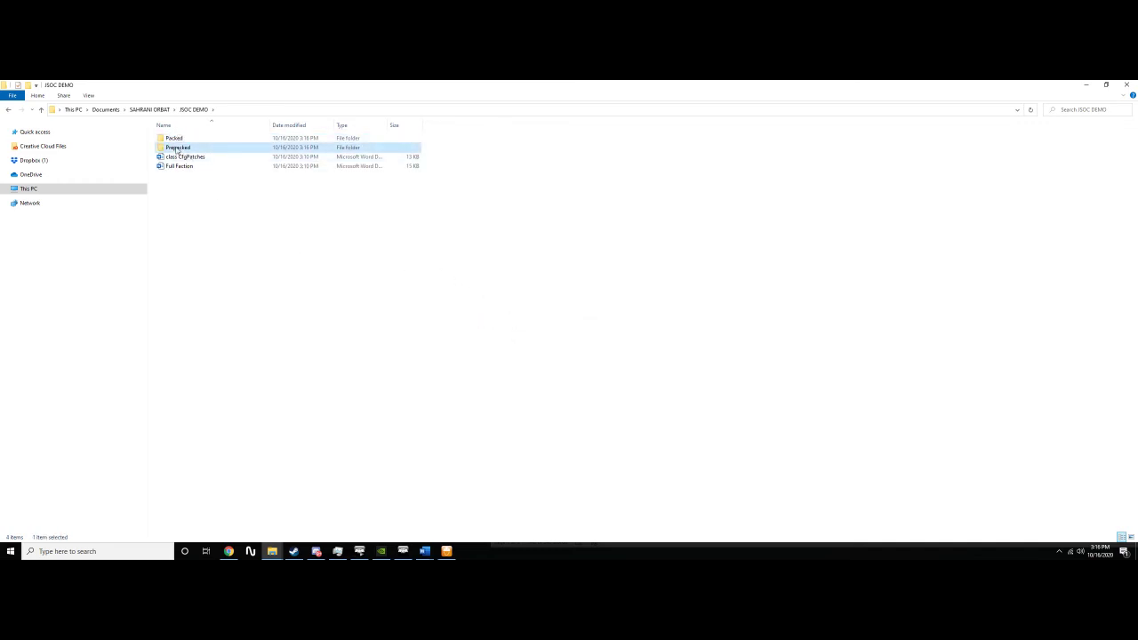
{"action": "double_click", "coordinate": [173, 147]}
{"action": "key", "text": "ctrl+v"}
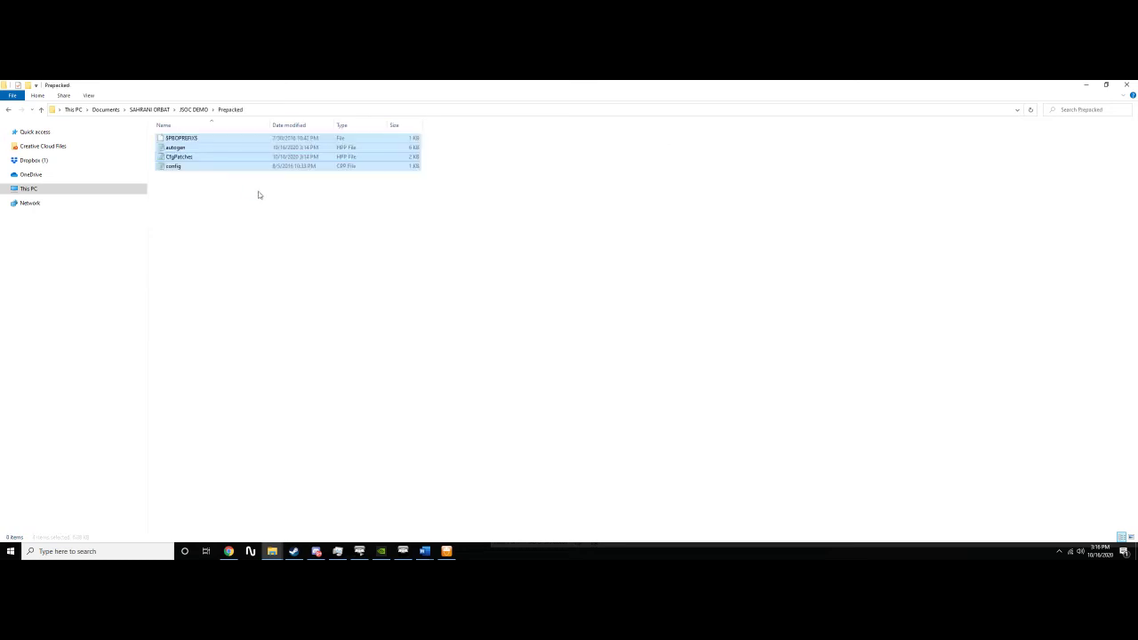
{"action": "left_click", "coordinate": [277, 221]}
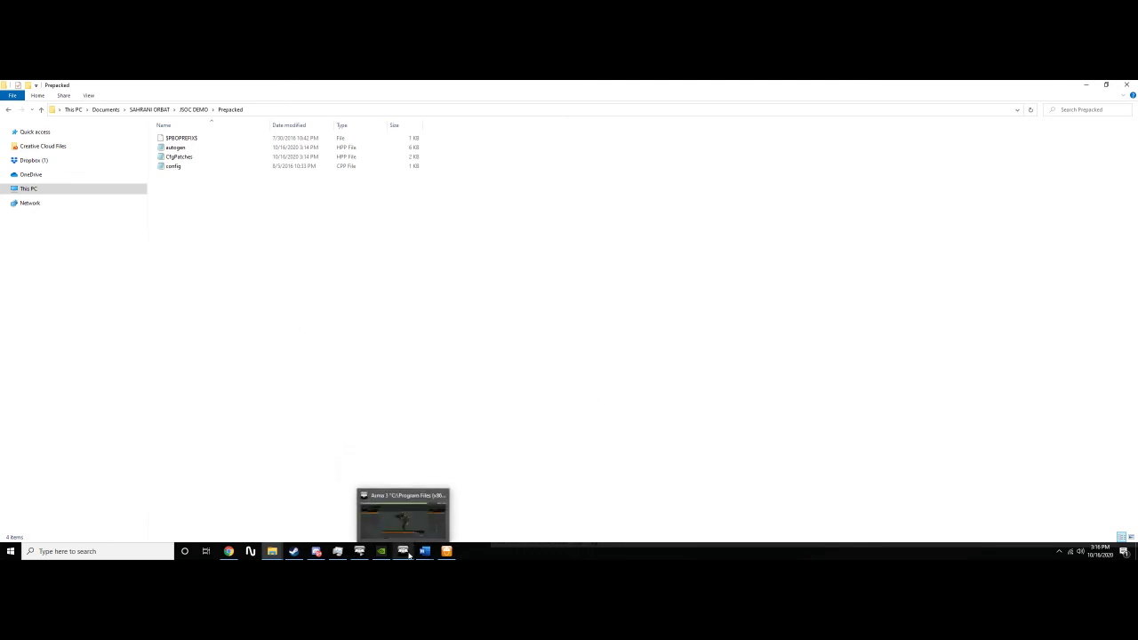
Bring the Arma 3 Addon Builder window back into view
{"action": "mouse_move", "coordinate": [450, 552]}
{"action": "left_click", "coordinate": [446, 507]}
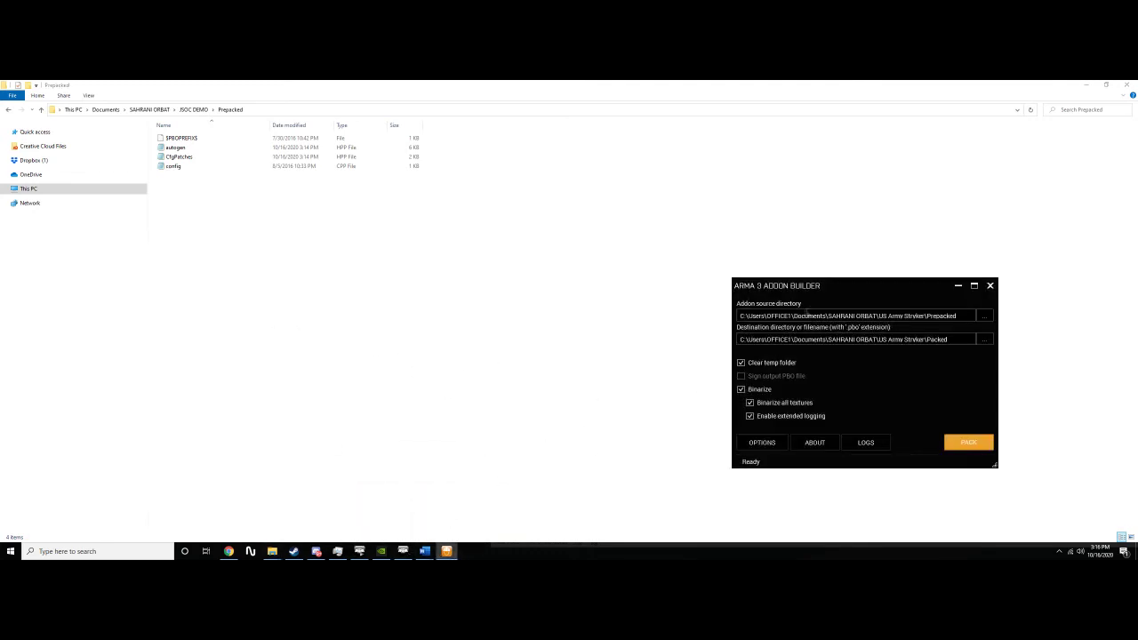
{"action": "left_click_drag", "start_coordinate": [807, 314], "coordinate": [381, 255]}
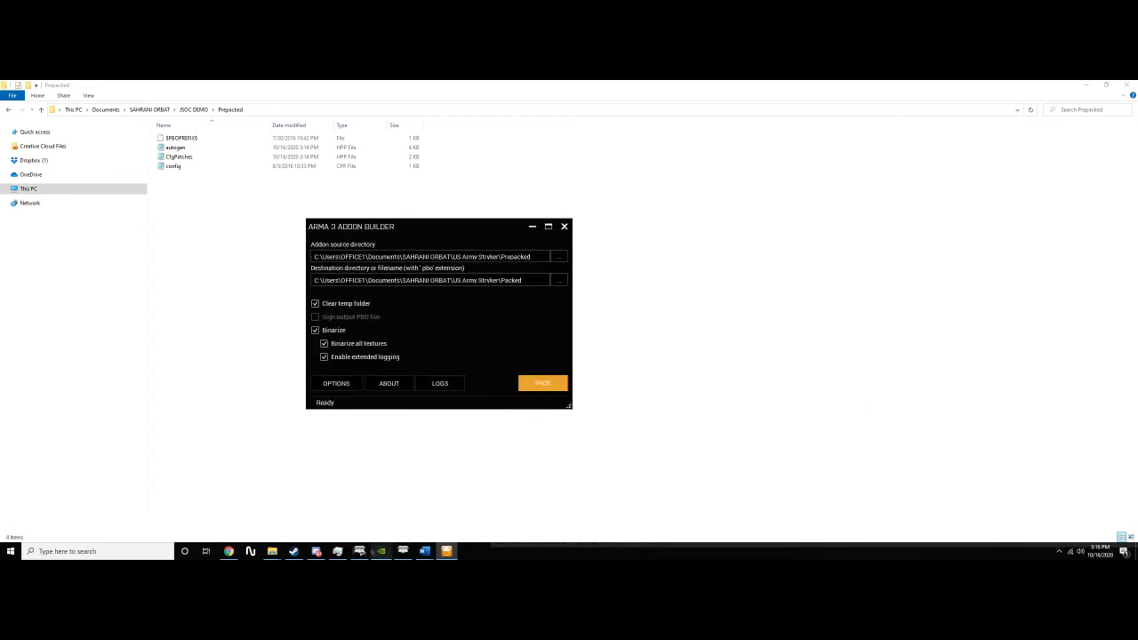
{"action": "left_click", "coordinate": [293, 551]}
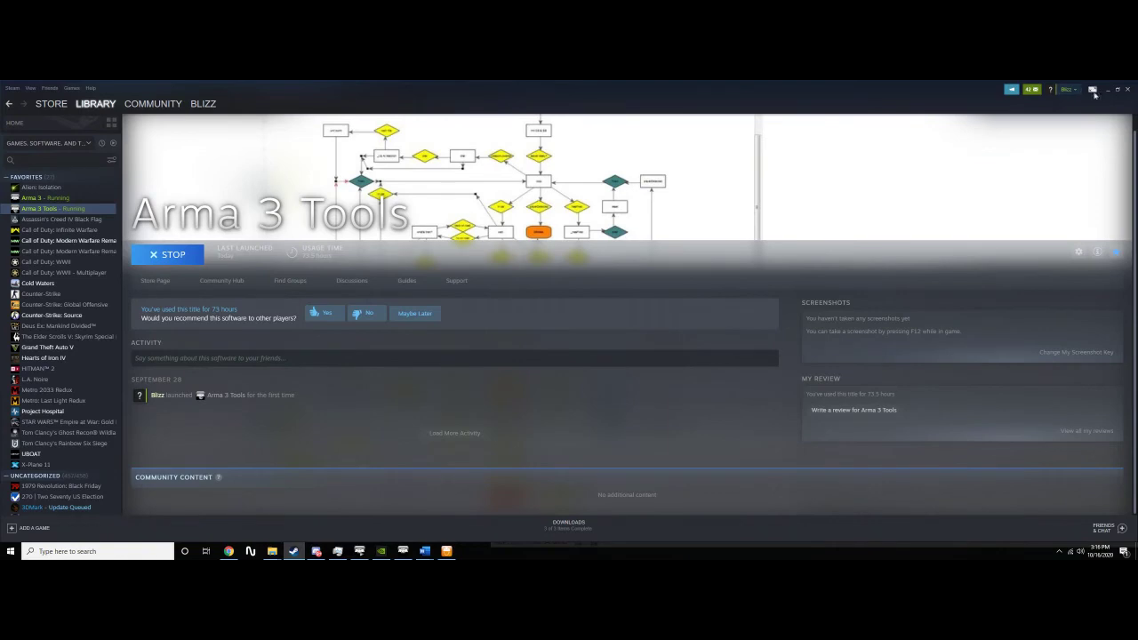
{"action": "left_click", "coordinate": [1107, 90]}
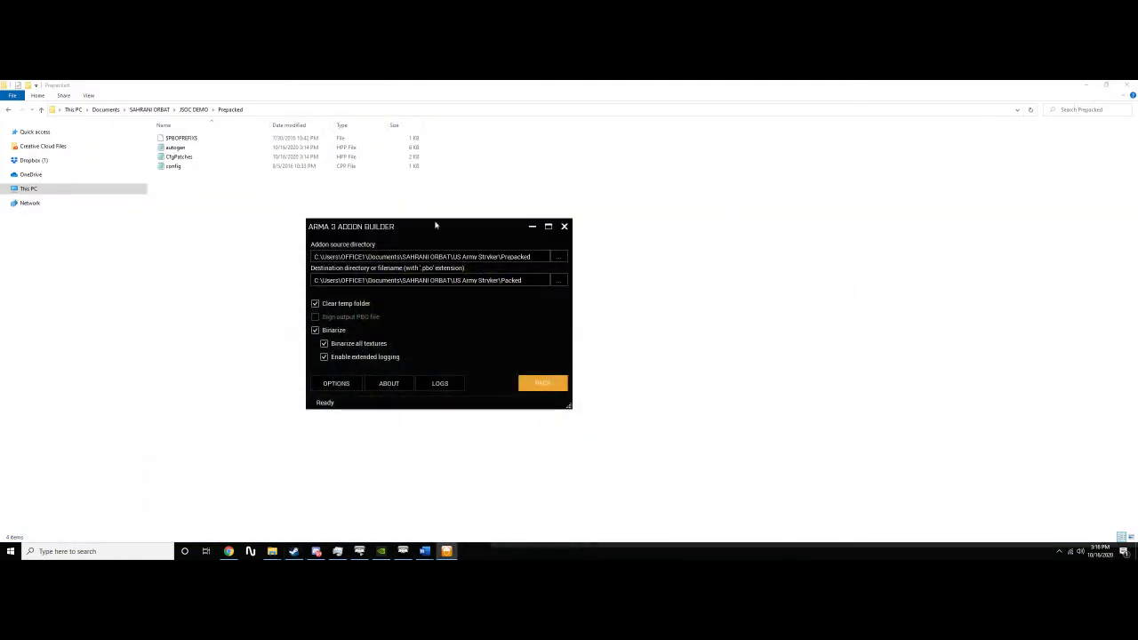
{"action": "left_click_drag", "start_coordinate": [436, 225], "coordinate": [593, 223]}
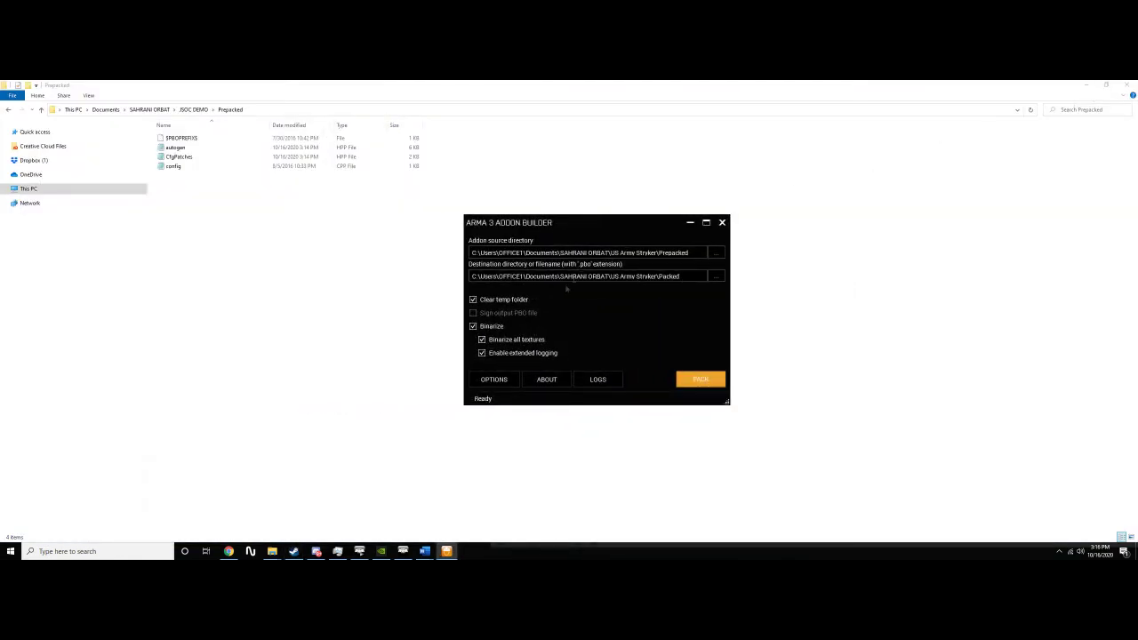
Change the Addon Builder source path from US Army Stryker to JSOC DEMO\Prepacked
{"action": "left_click", "coordinate": [715, 253]}
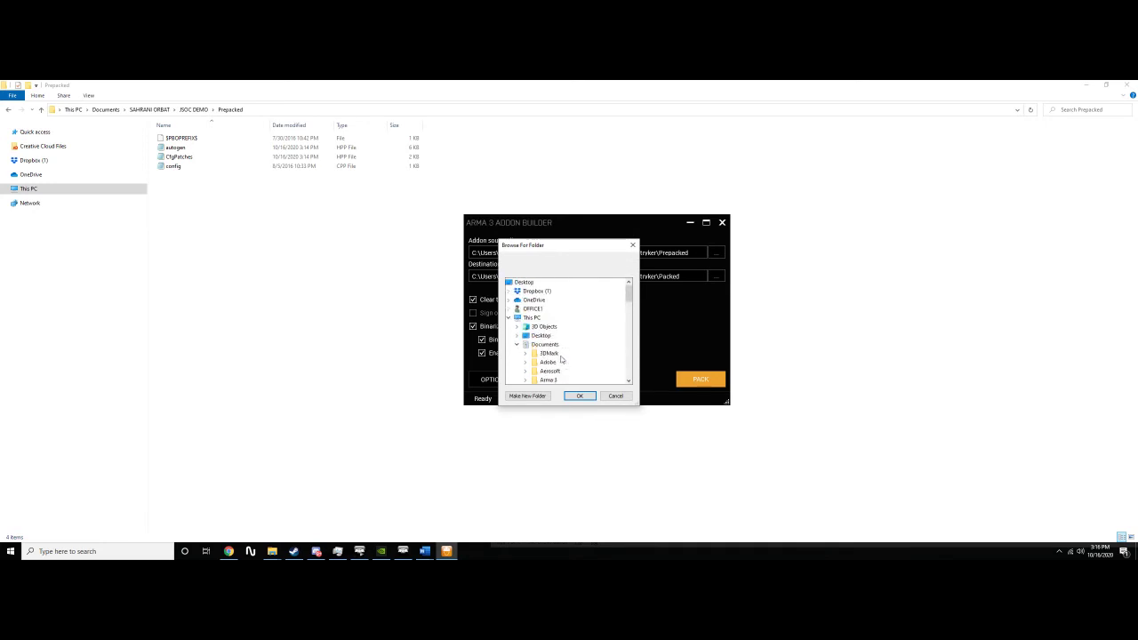
{"action": "left_click", "coordinate": [517, 345]}
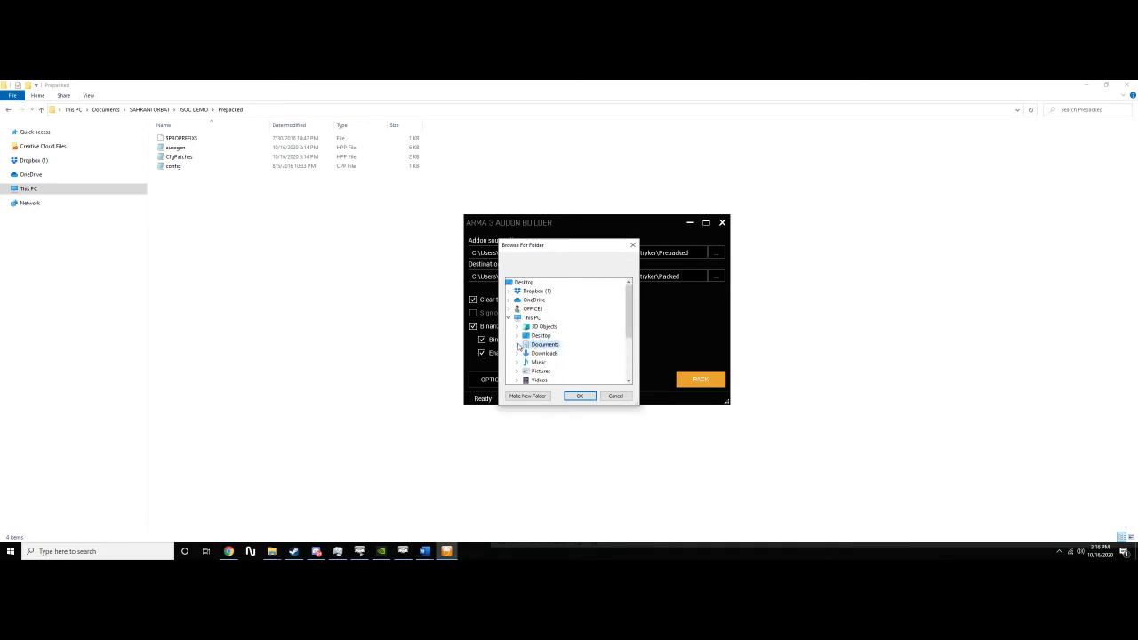
{"action": "left_click", "coordinate": [617, 396]}
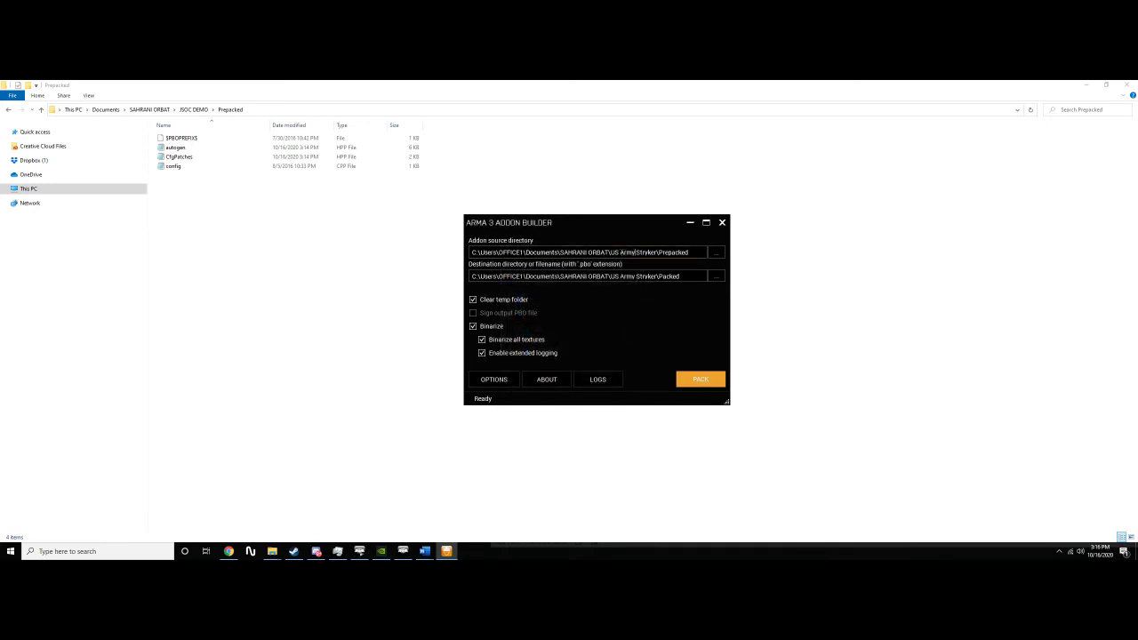
{"action": "left_click_drag", "start_coordinate": [609, 253], "coordinate": [761, 260]}
{"action": "key", "text": "BackSpace"}
{"action": "type", "text": "JSOC DEMO\\Prepacked"}
Set the destination to JSOC DEMO\Packed and pack the addon successfully
{"action": "left_click", "coordinate": [681, 277]}
{"action": "type", "text": "C:\\Users\\OFFICE1\\Documents\\SAHRANI ORBAT\\JSOC DEMO\\Prepacked"}
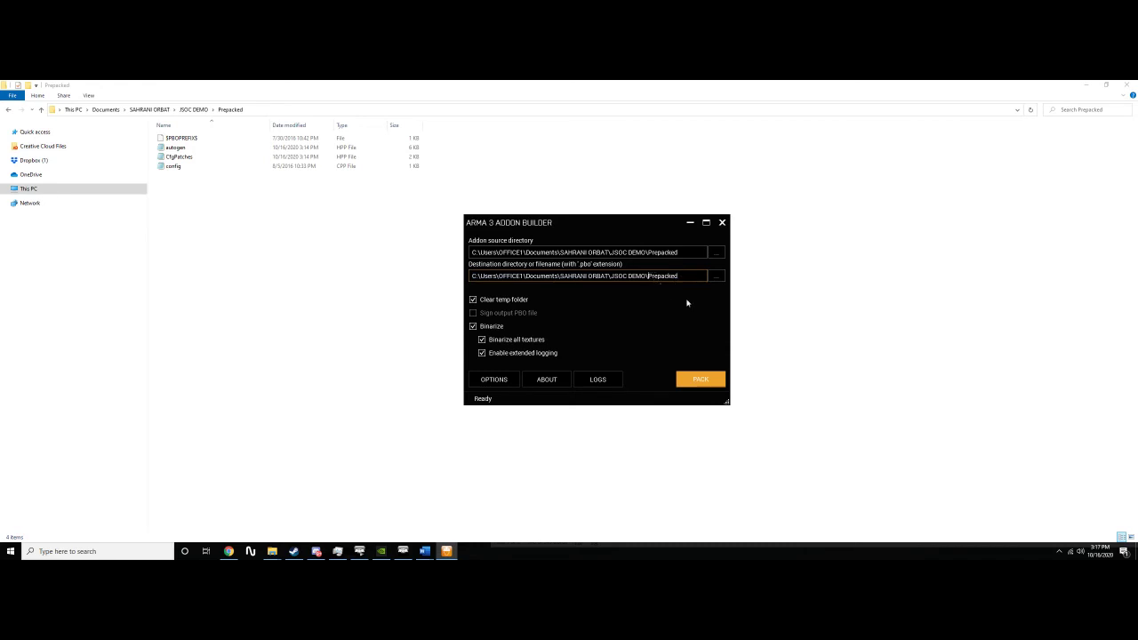
{"action": "key", "text": "Delete"}
{"action": "key", "text": "Delete"}
{"action": "key", "text": "Delete"}
{"action": "type", "text": "P"}
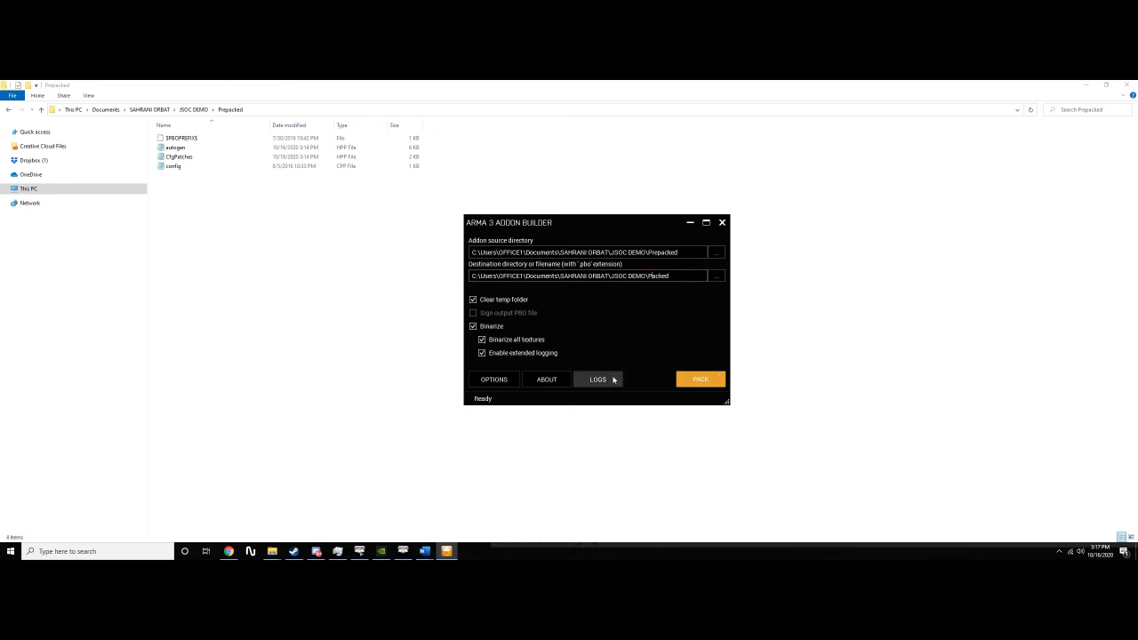
{"action": "left_click", "coordinate": [709, 380]}
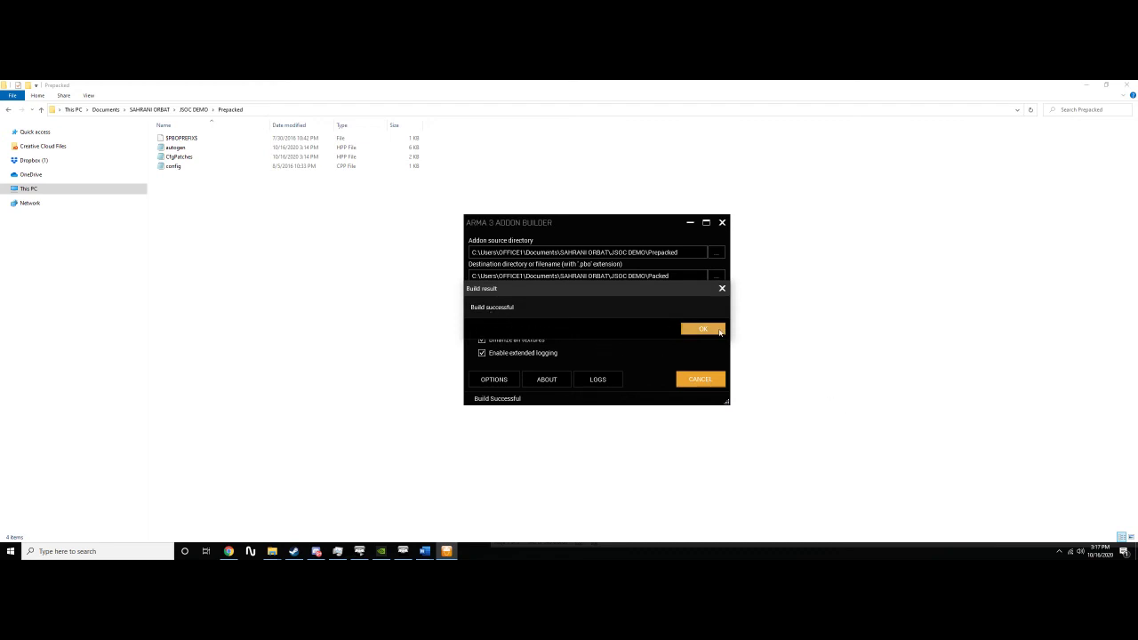
{"action": "left_click", "coordinate": [720, 330]}
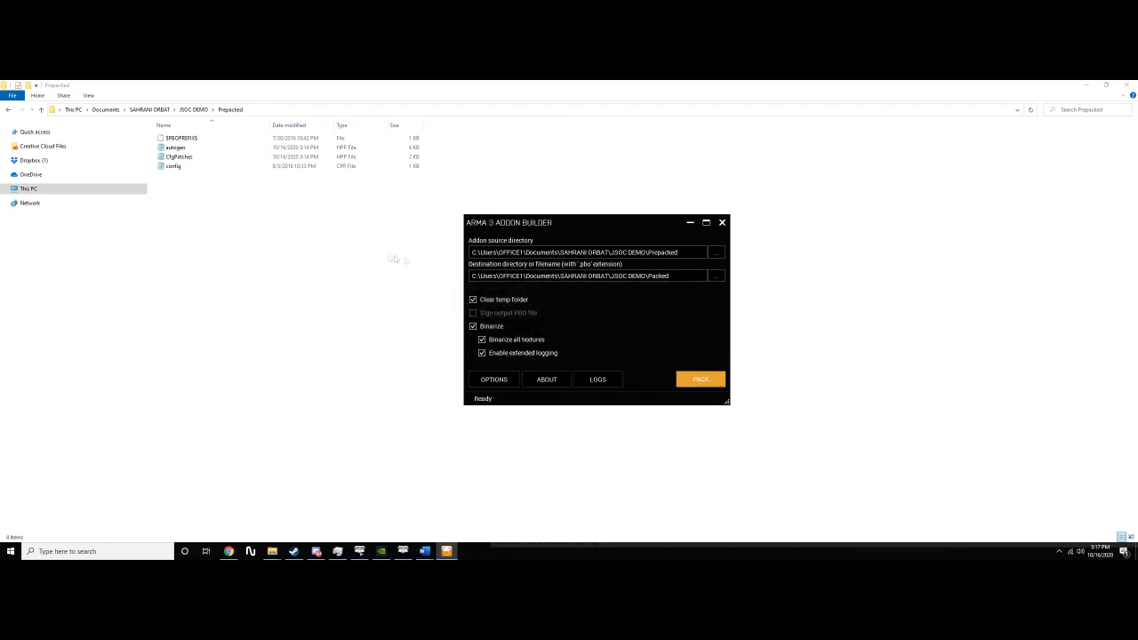
{"action": "left_click", "coordinate": [194, 110]}
Rename Prepacked.pbo in the Packed folder to addon.pbo
{"action": "double_click", "coordinate": [177, 138]}
{"action": "left_click_drag", "start_coordinate": [177, 139], "coordinate": [189, 161]}
{"action": "left_click", "coordinate": [174, 140]}
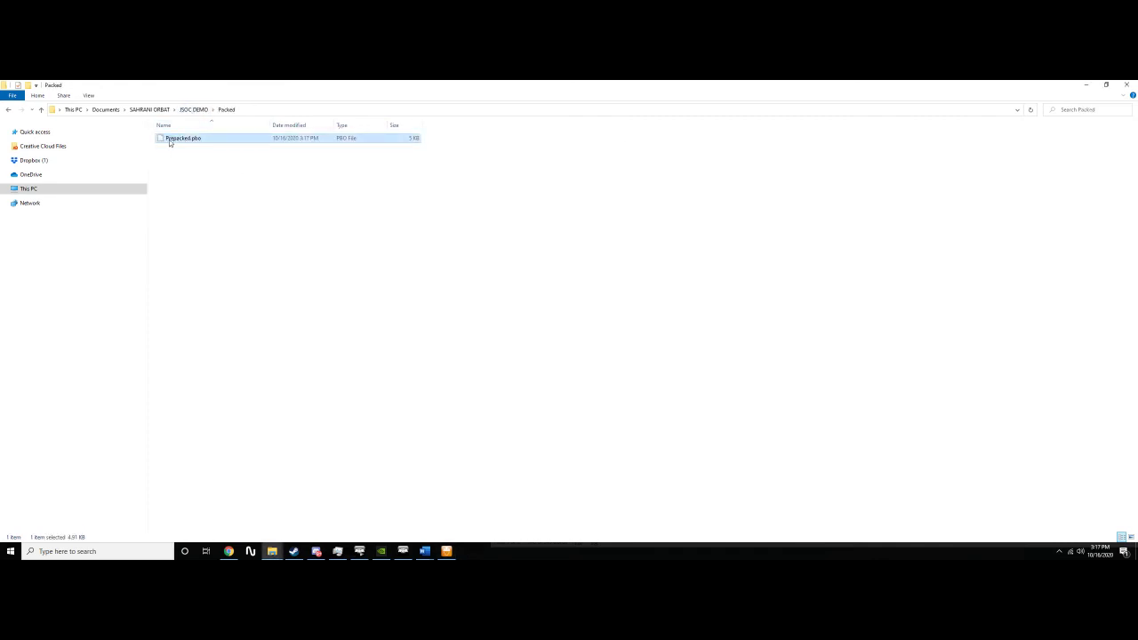
{"action": "left_click", "coordinate": [229, 194]}
{"action": "left_click", "coordinate": [198, 142]}
{"action": "left_click", "coordinate": [194, 142]}
{"action": "left_click", "coordinate": [190, 138]}
{"action": "double_click", "coordinate": [182, 138]}
{"action": "type", "text": "addon"}
{"action": "key", "text": "Return"}
Copy addon.pbo to the clipboard
{"action": "right_click", "coordinate": [185, 138]}
{"action": "left_click", "coordinate": [232, 303]}
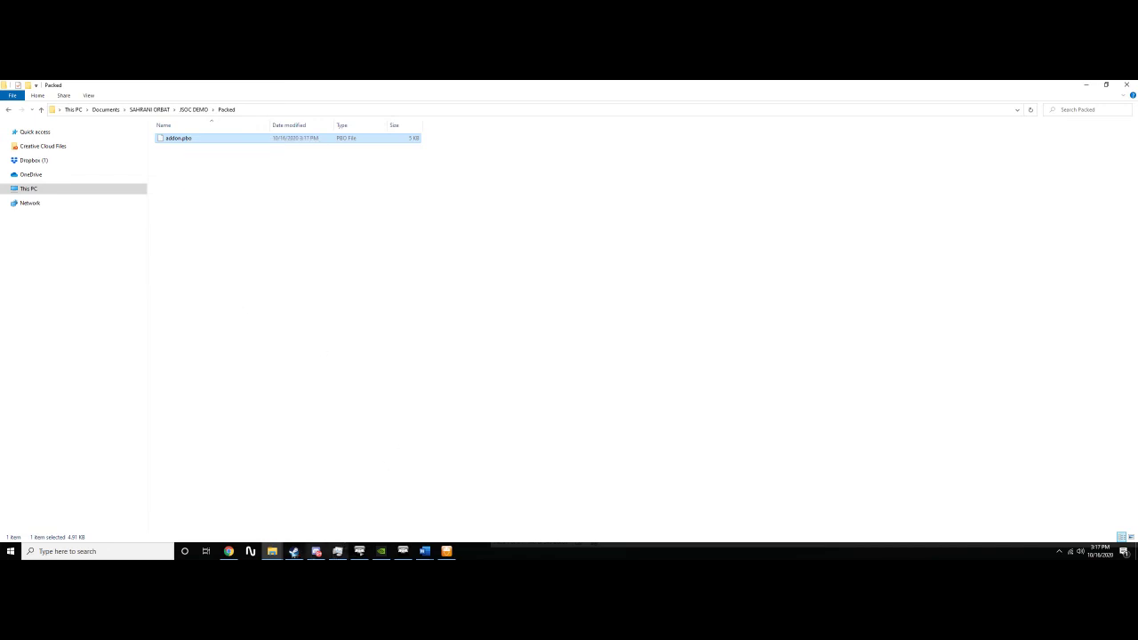
{"action": "mouse_move", "coordinate": [272, 551]}
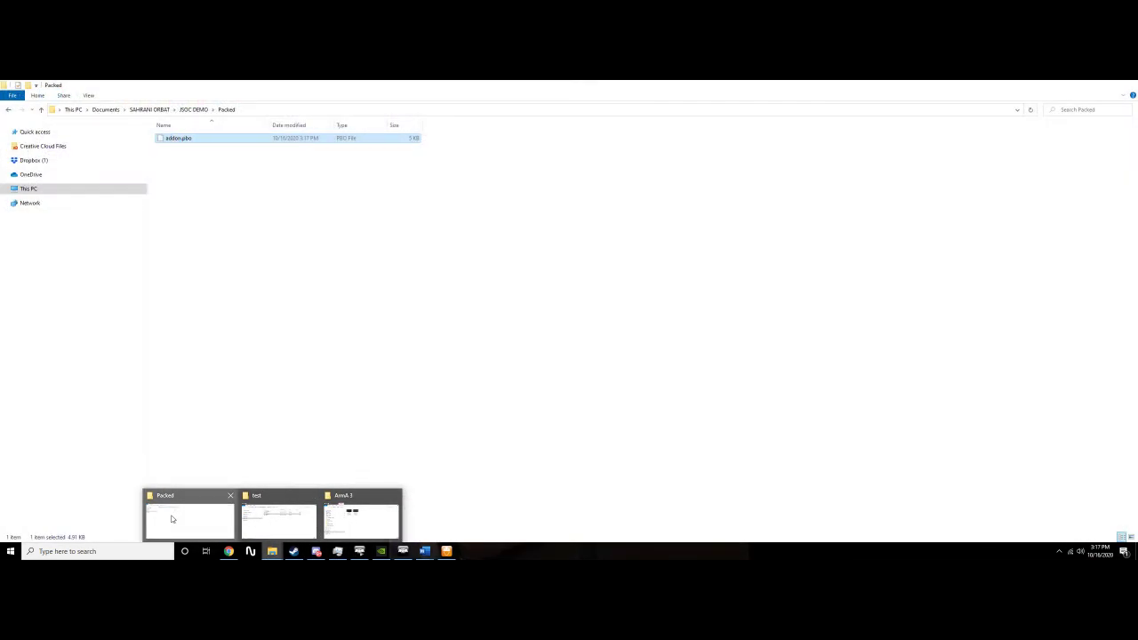
{"action": "left_click", "coordinate": [272, 320]}
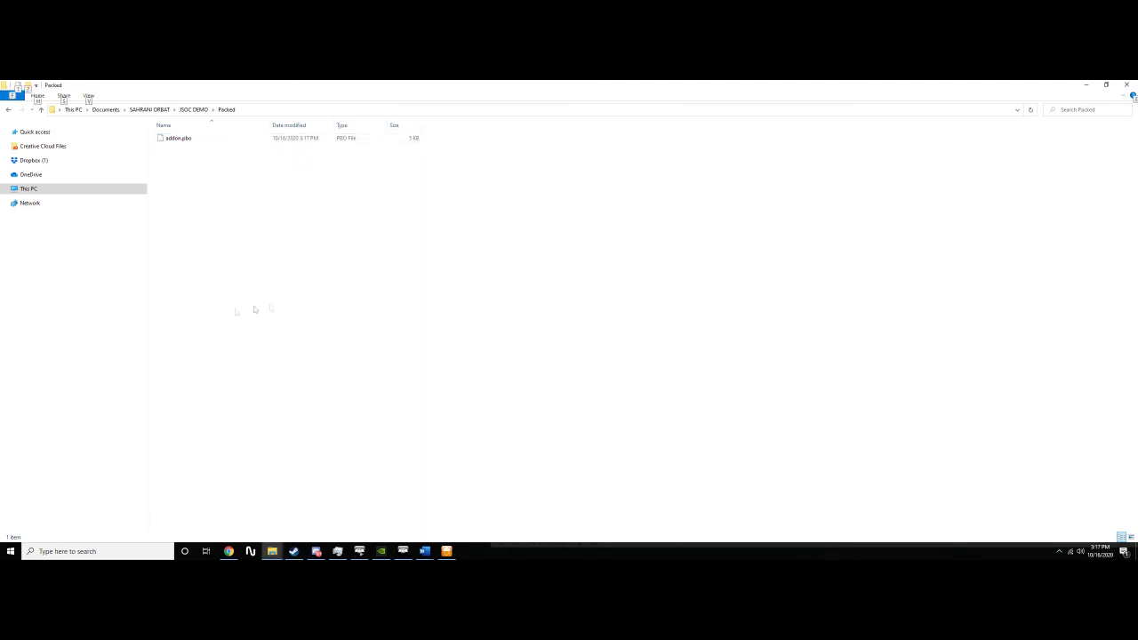
{"action": "left_click", "coordinate": [188, 140]}
{"action": "right_click", "coordinate": [176, 141]}
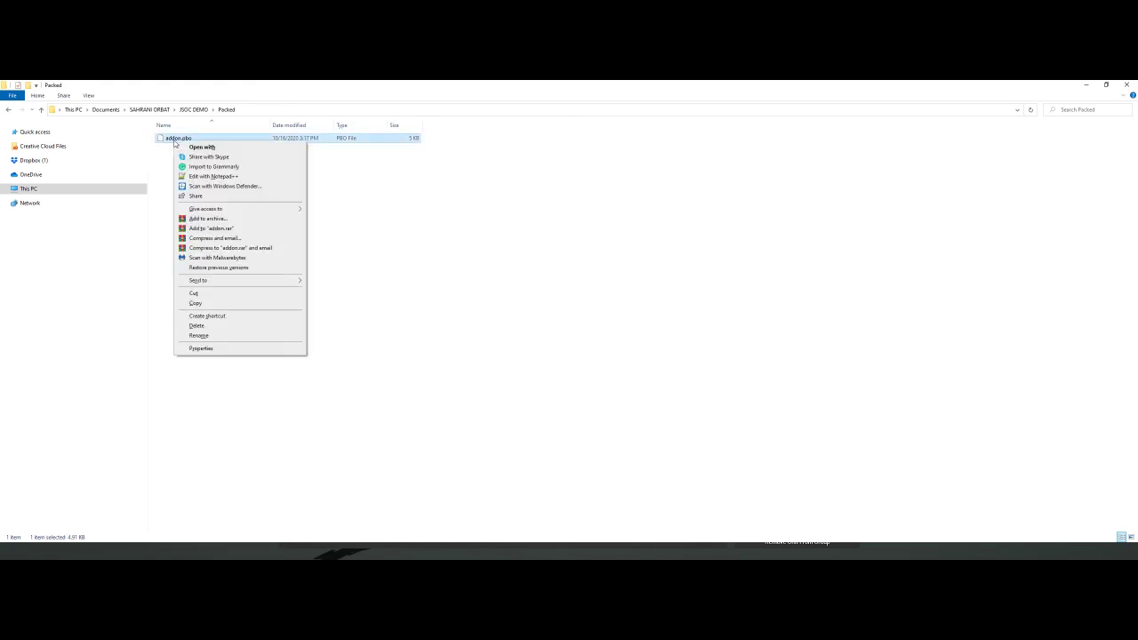
{"action": "left_click", "coordinate": [196, 304]}
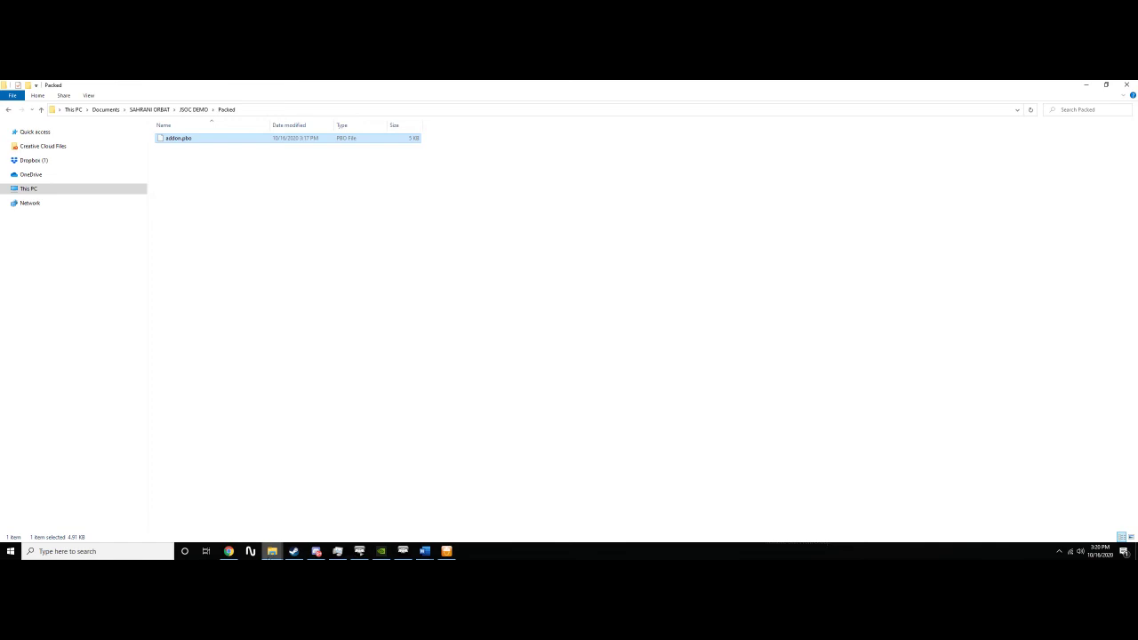
Switch File Explorer to the Arma 3 folder under Steam\steamapps\common
{"action": "left_click", "coordinate": [271, 552]}
{"action": "left_click", "coordinate": [274, 522]}
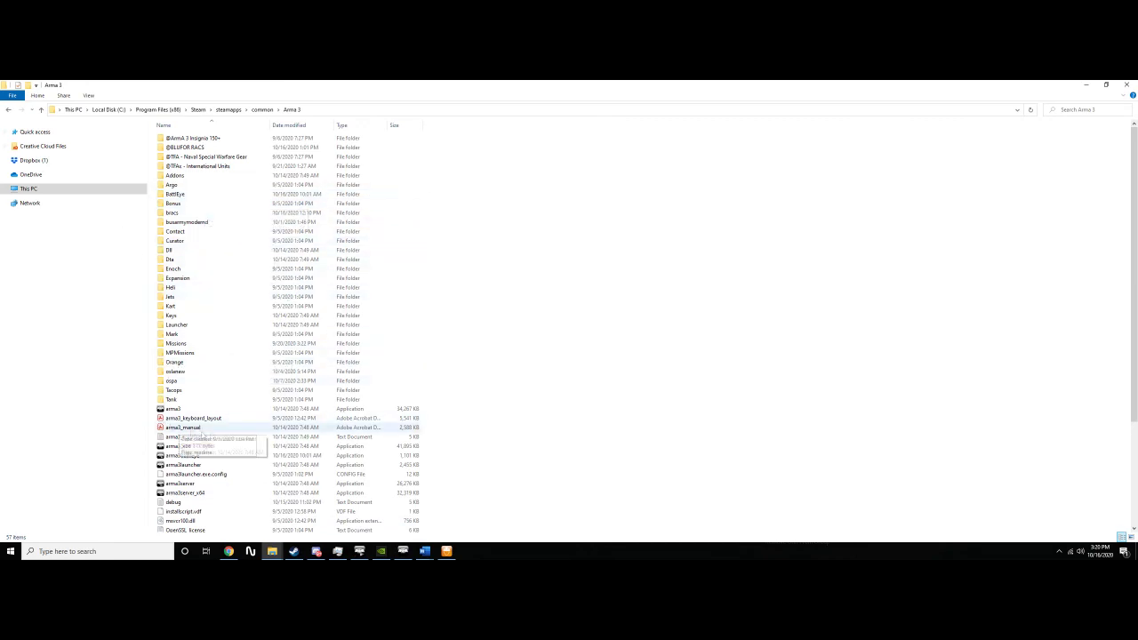
{"action": "right_click", "coordinate": [408, 186]}
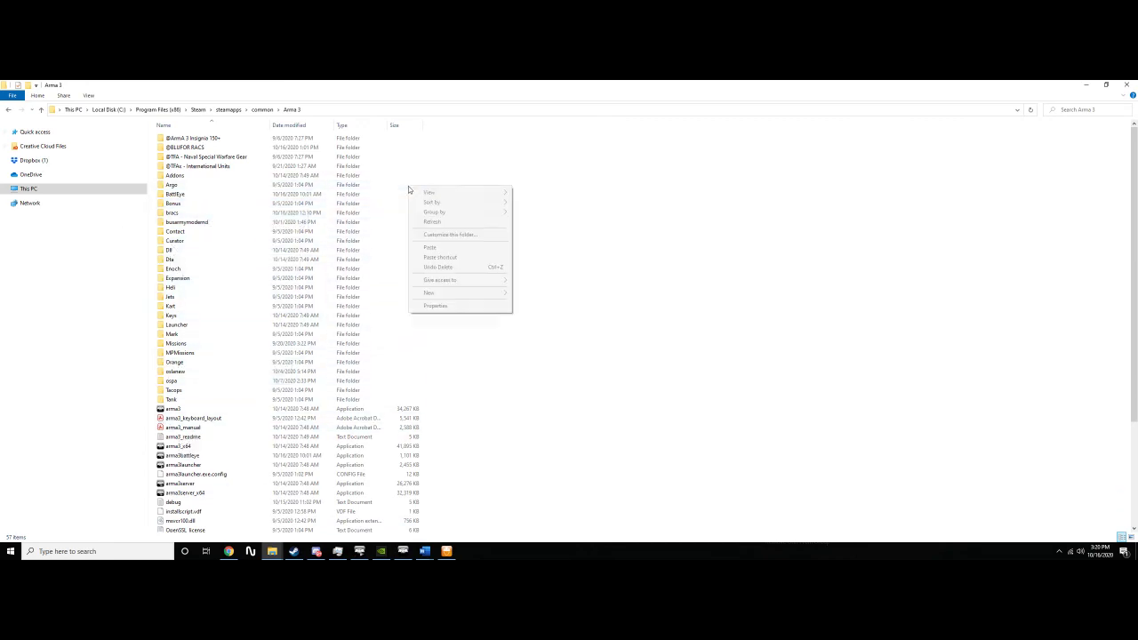
{"action": "mouse_move", "coordinate": [461, 294]}
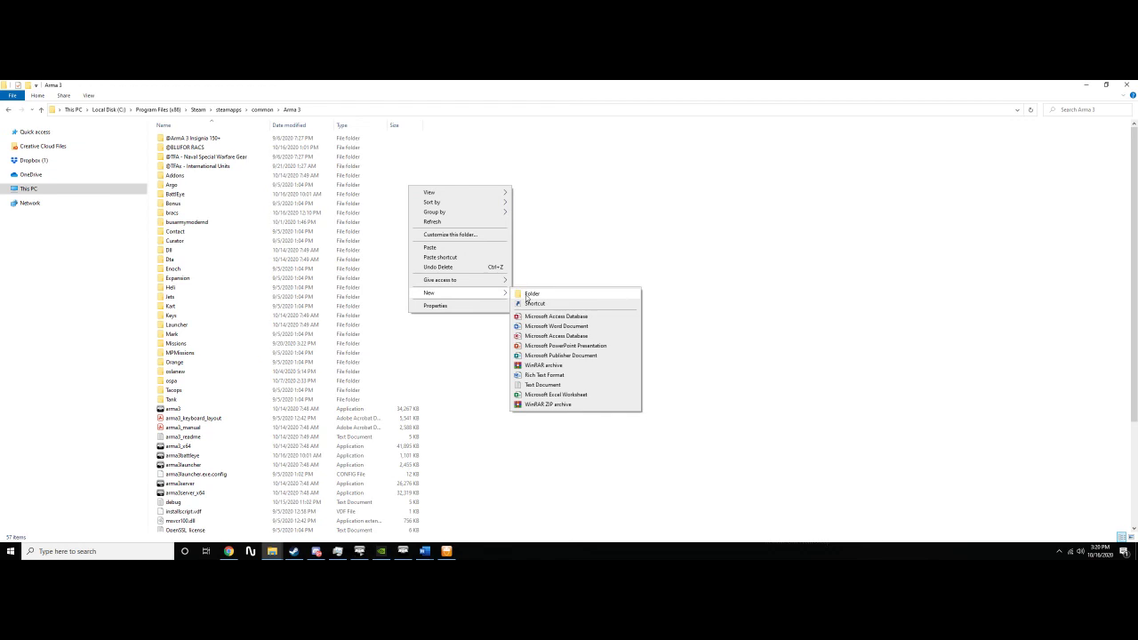
{"action": "key", "text": "Escape"}
{"action": "left_click", "coordinate": [189, 176]}
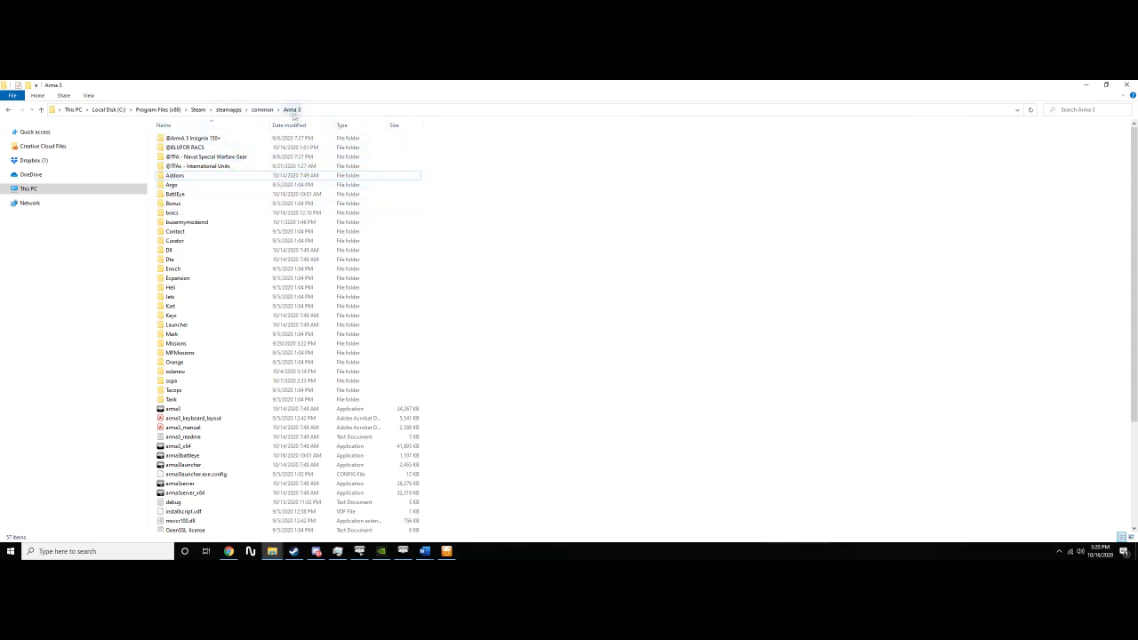
{"action": "right_click", "coordinate": [477, 175]}
{"action": "mouse_move", "coordinate": [496, 279]}
{"action": "left_click", "coordinate": [593, 279]}
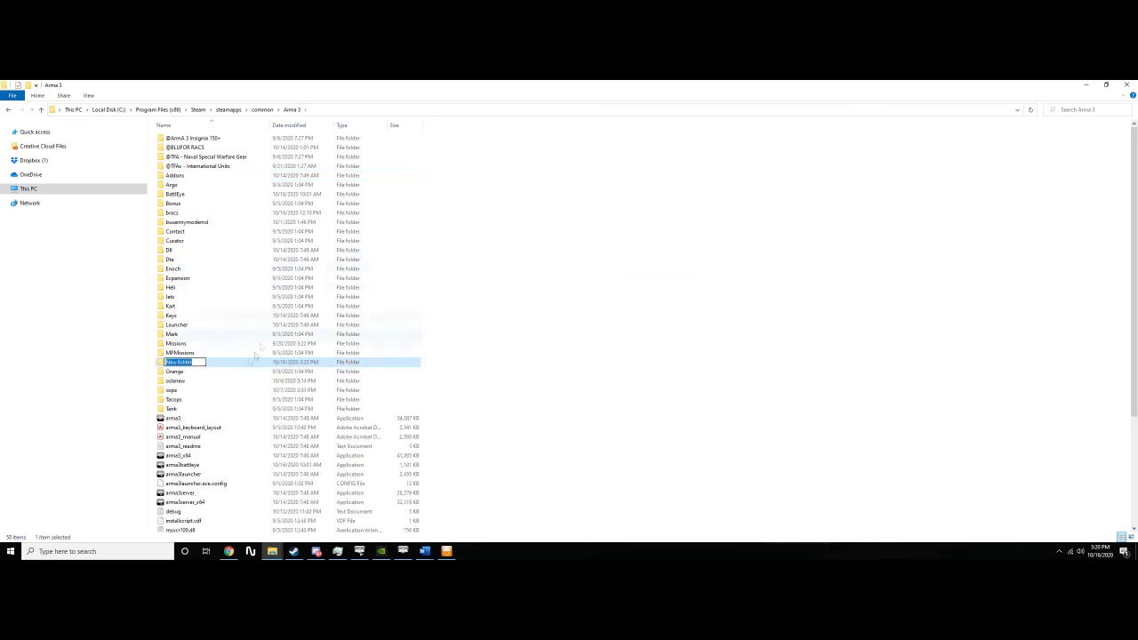
{"action": "type", "text": "JSOC"}
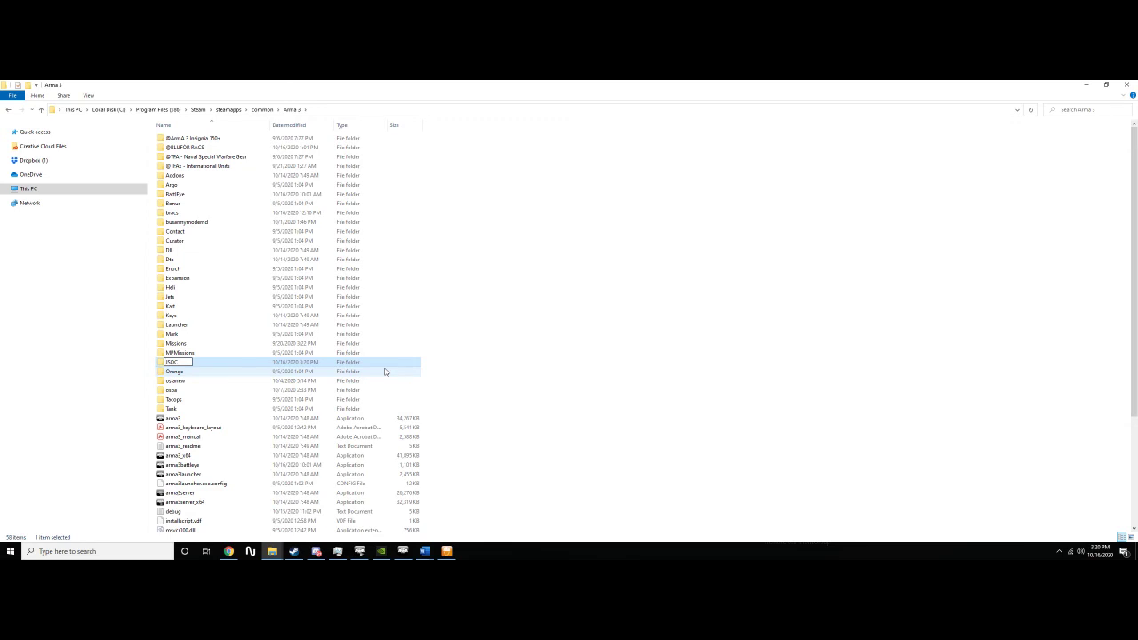
{"action": "key", "text": "Home"}
{"action": "type", "text": "@"}
{"action": "key", "text": "Return"}
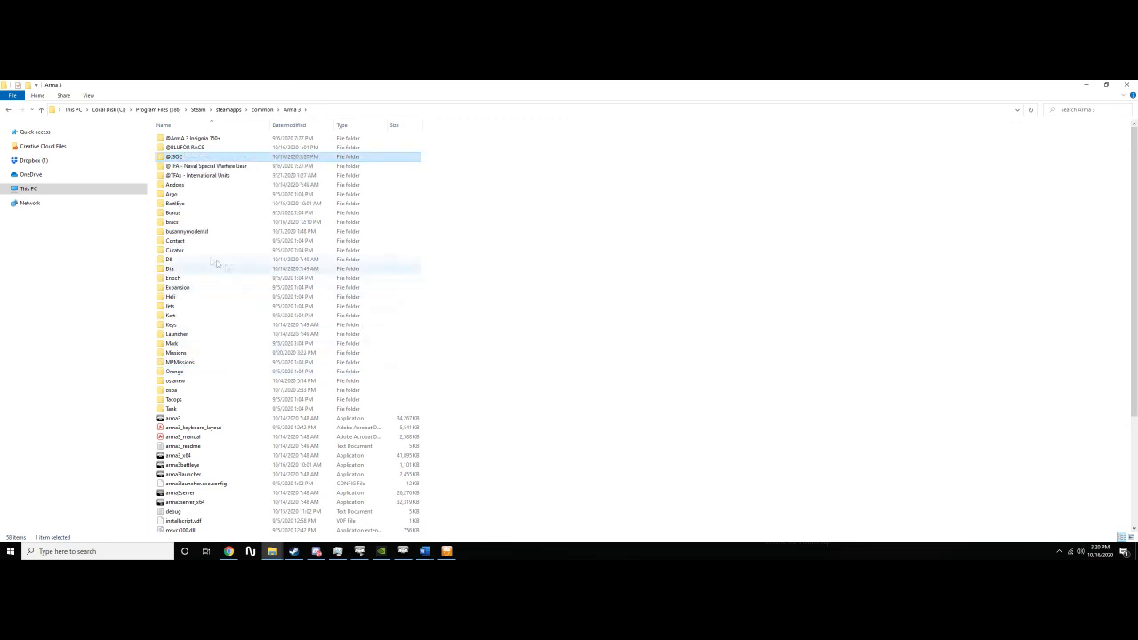
{"action": "double_click", "coordinate": [195, 168]}
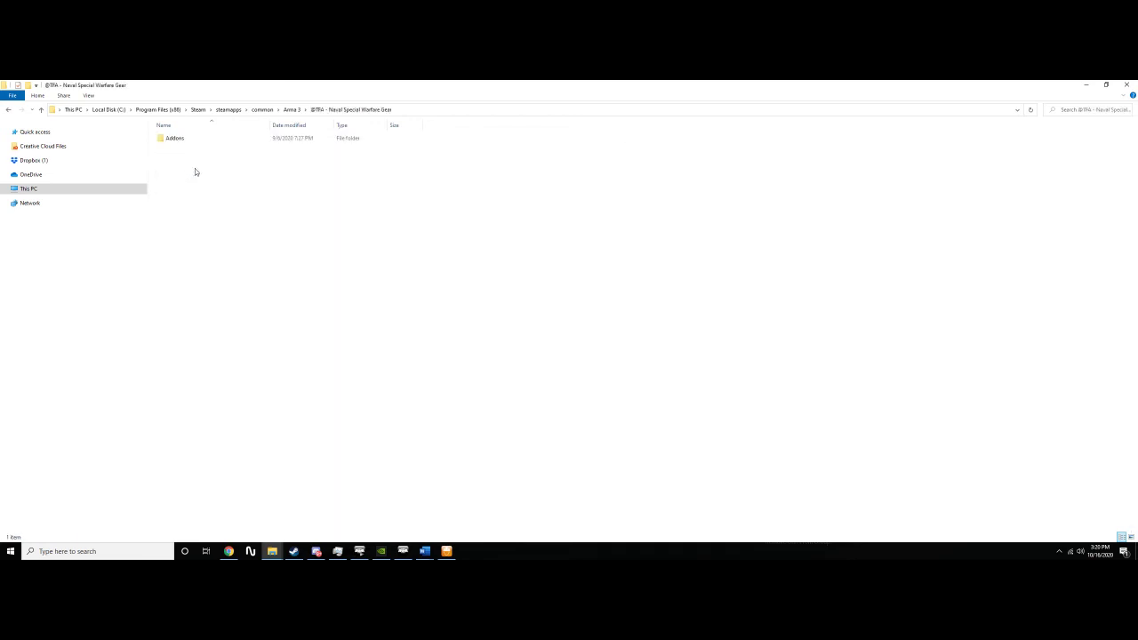
{"action": "key", "text": "BackSpace"}
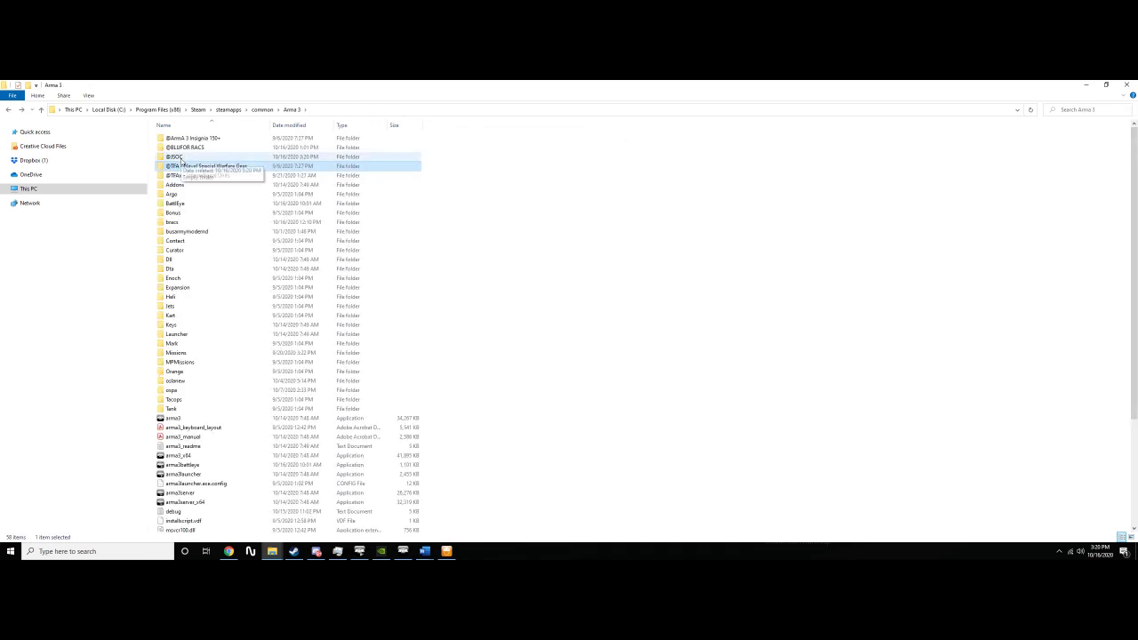
{"action": "double_click", "coordinate": [178, 157]}
{"action": "right_click", "coordinate": [191, 160]}
{"action": "mouse_move", "coordinate": [256, 265]}
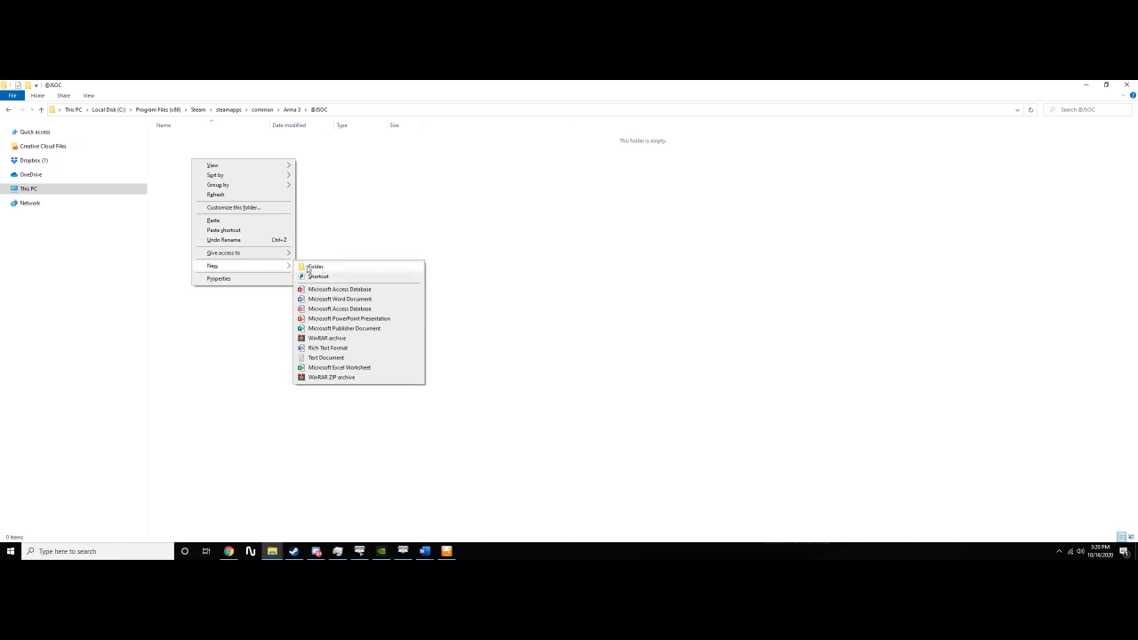
{"action": "left_click", "coordinate": [312, 267]}
{"action": "type", "text": "addons"}
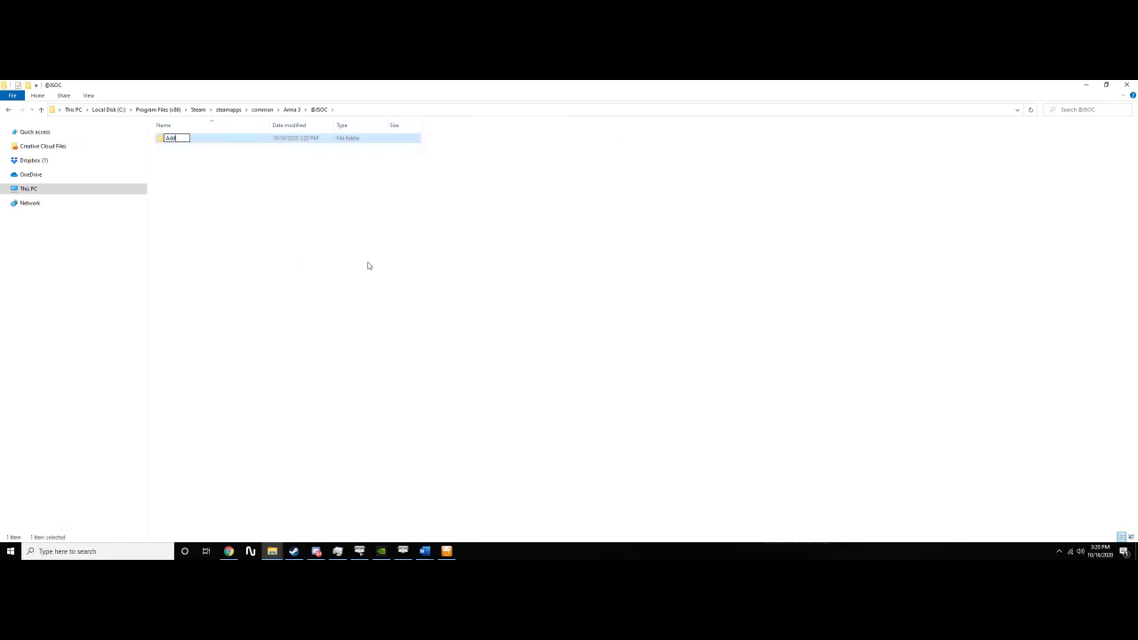
{"action": "key", "text": "Return"}
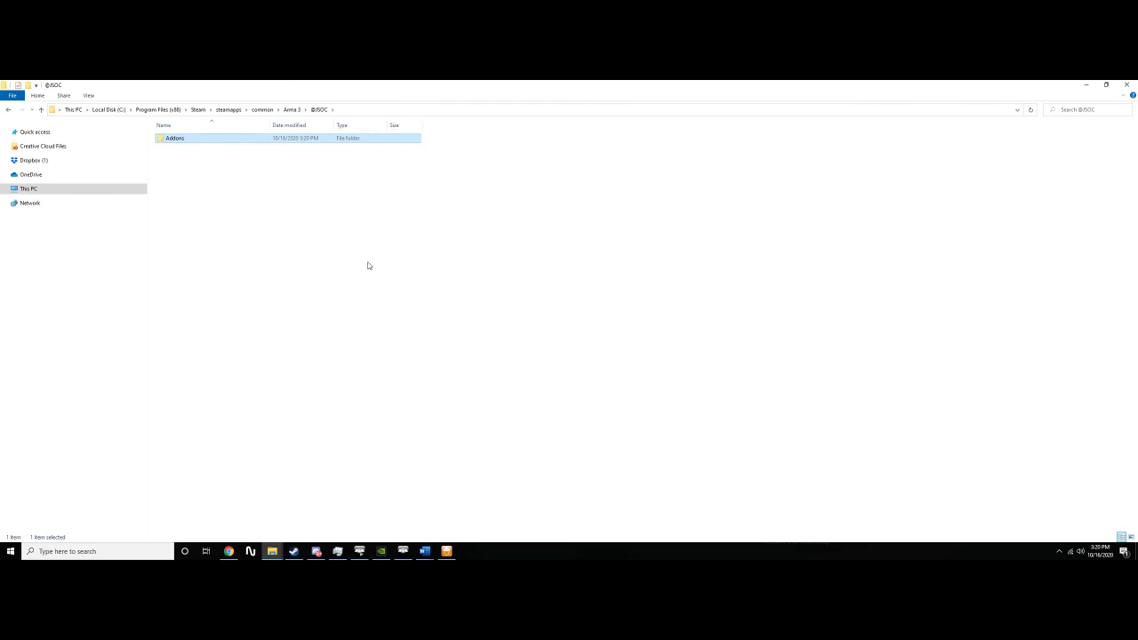
{"action": "key", "text": "alt+Up"}
{"action": "key", "text": "Up"}
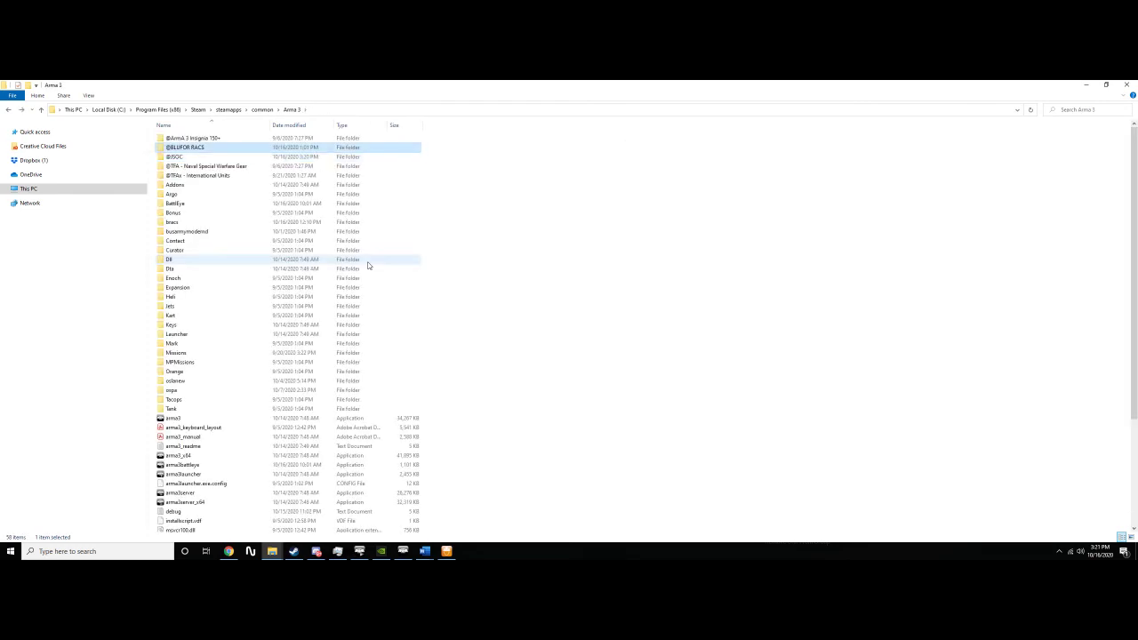
{"action": "key", "text": "Return"}
{"action": "key", "text": "Return"}
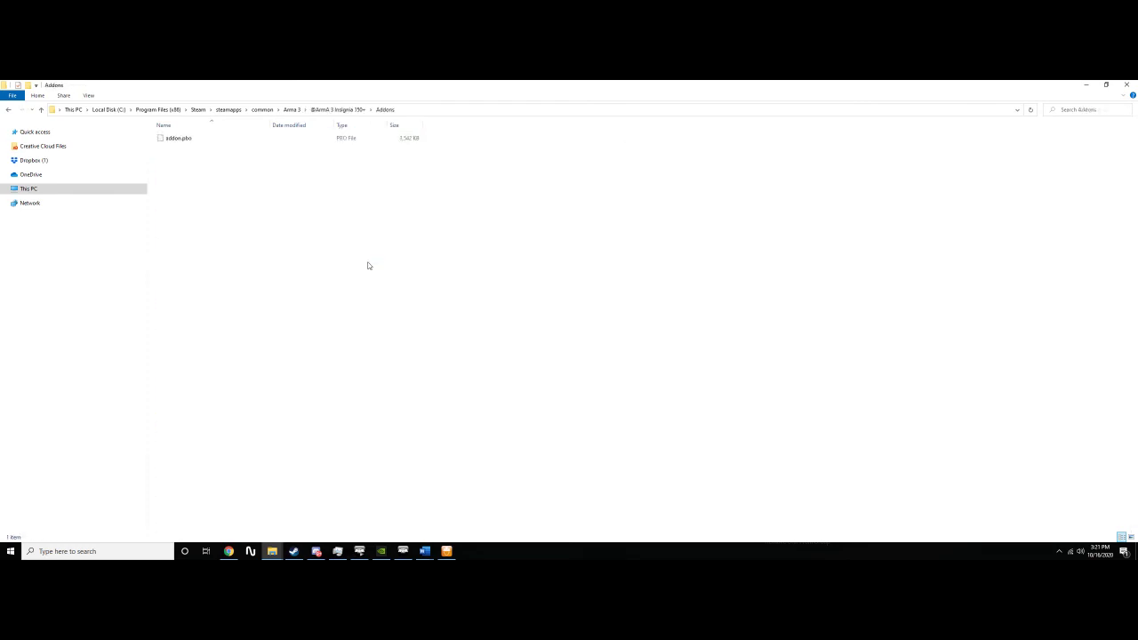
{"action": "key", "text": "alt+Up"}
{"action": "key", "text": "alt+Up"}
{"action": "key", "text": "Down"}
{"action": "key", "text": "Down"}
{"action": "key", "text": "Return"}
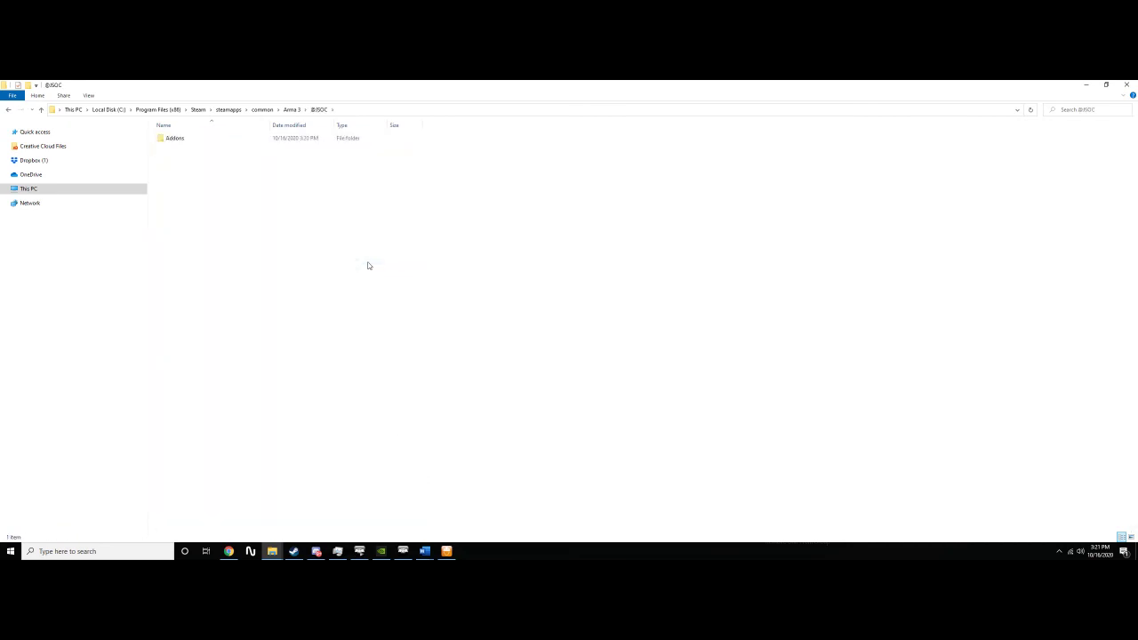
{"action": "key", "text": "Down"}
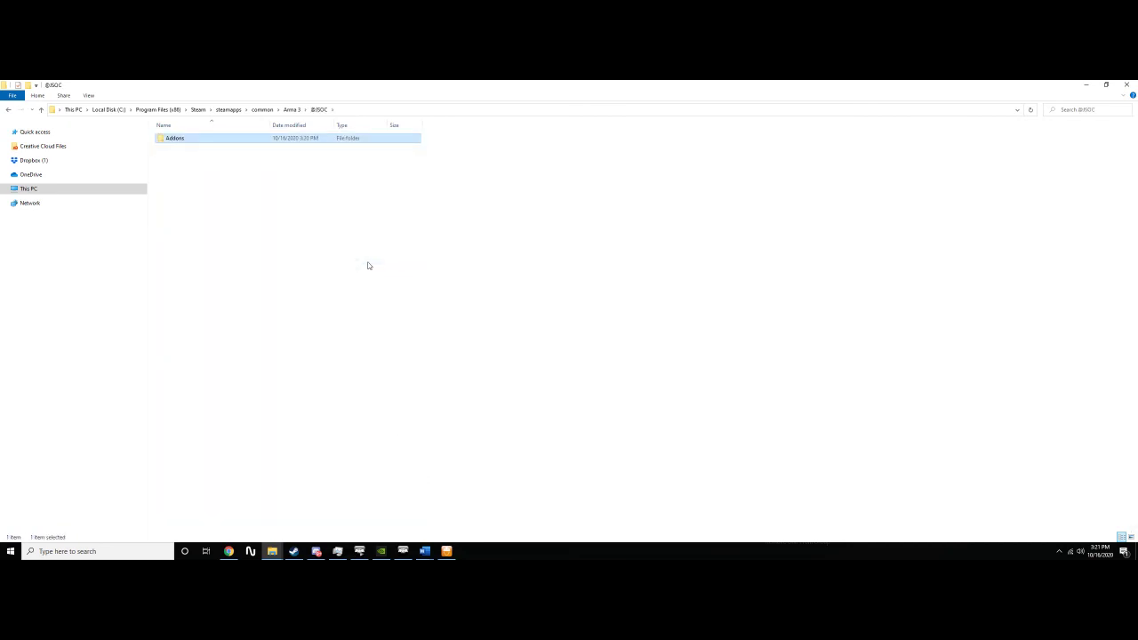
{"action": "key", "text": "Return"}
{"action": "key", "text": "ctrl+v"}
{"action": "left_click", "coordinate": [366, 265]}
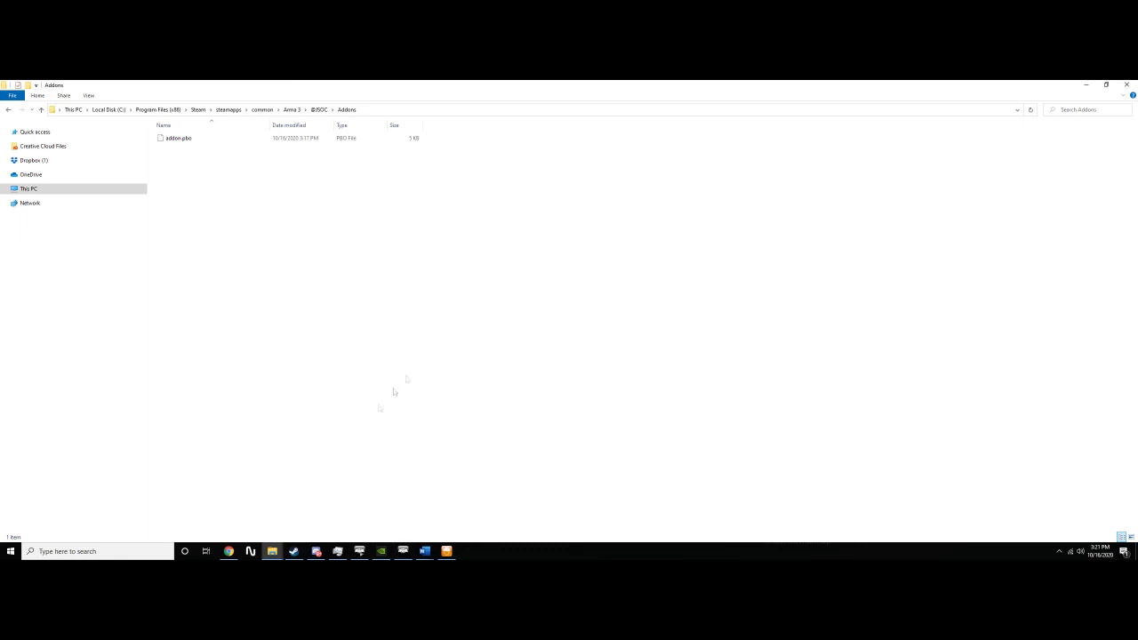
Close the running Arma 3 game from the launcher
{"action": "mouse_move", "coordinate": [360, 551]}
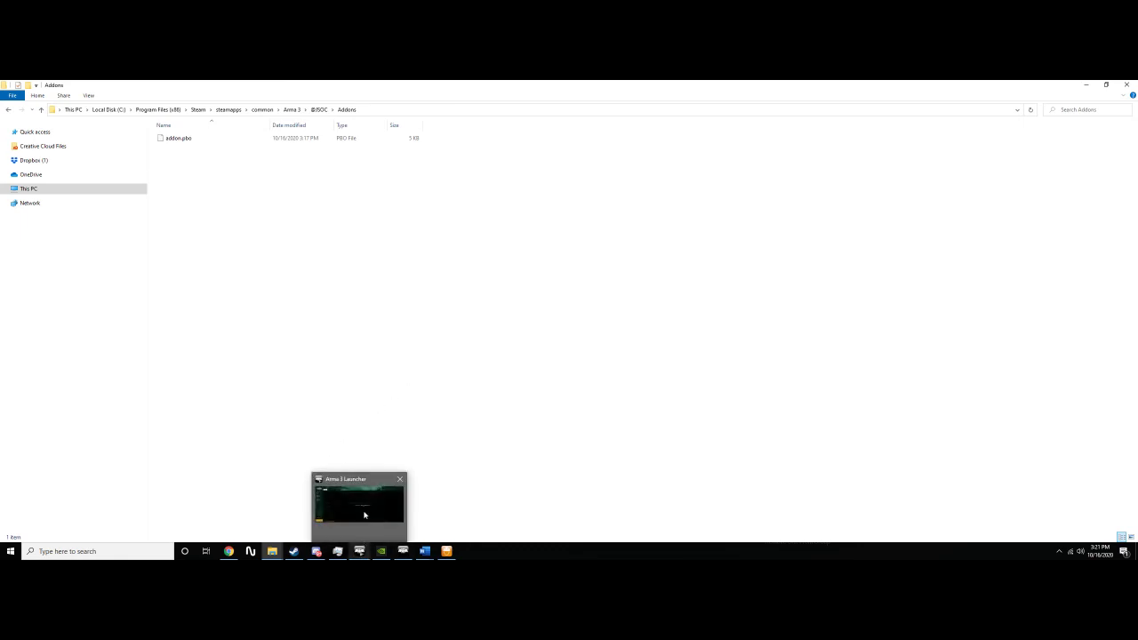
{"action": "left_click", "coordinate": [364, 514]}
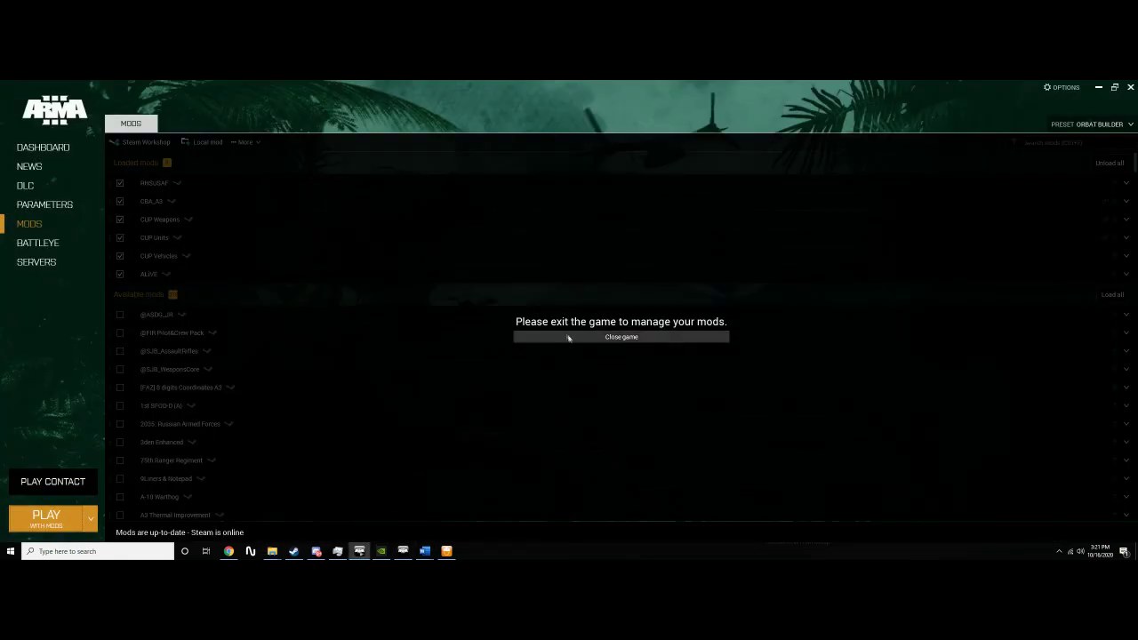
{"action": "left_click", "coordinate": [628, 338]}
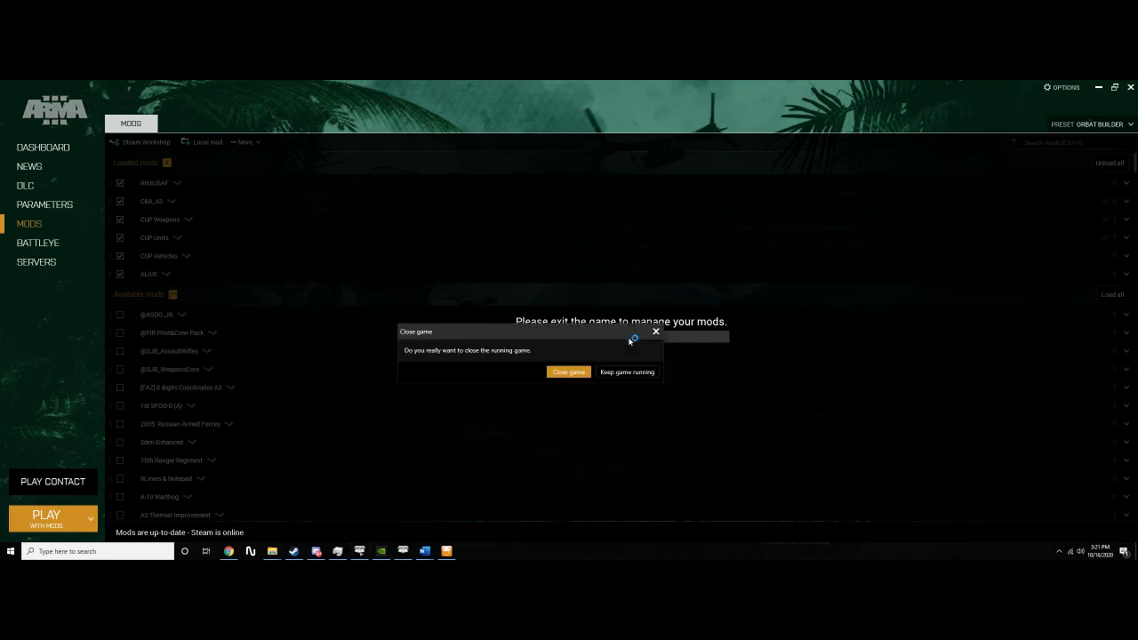
{"action": "left_click", "coordinate": [564, 370]}
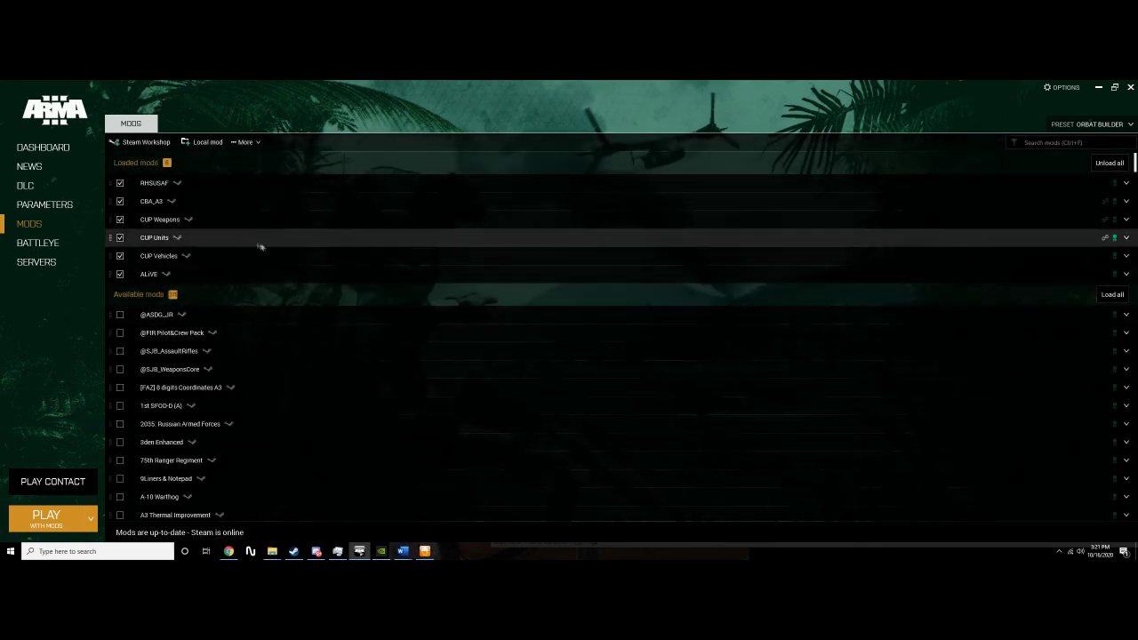
{"action": "left_click", "coordinate": [202, 142]}
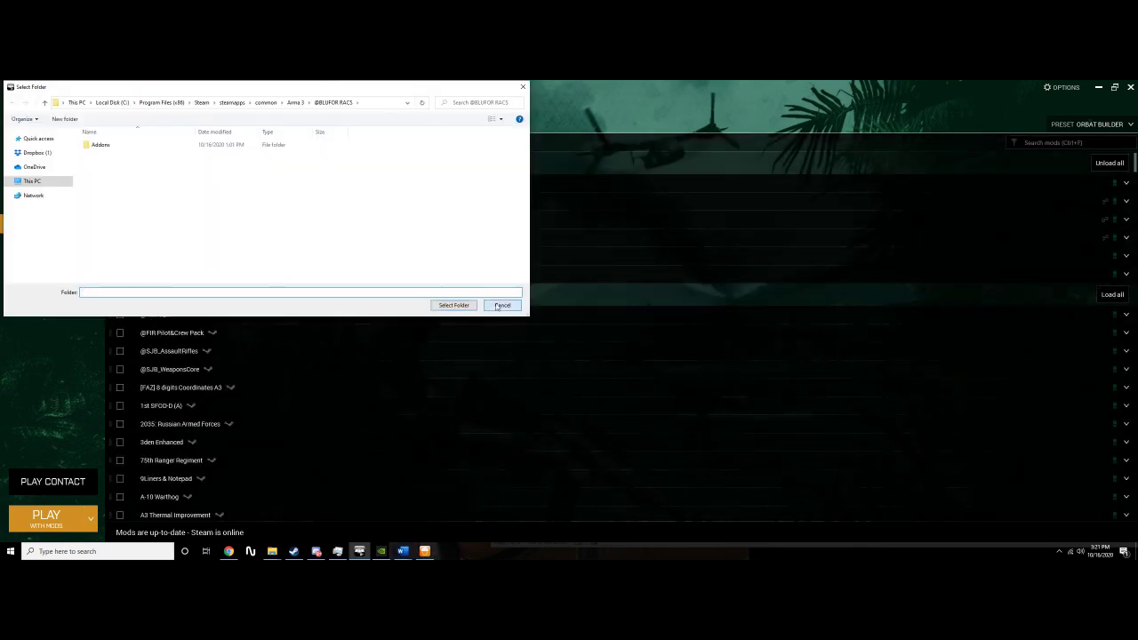
{"action": "left_click", "coordinate": [502, 305]}
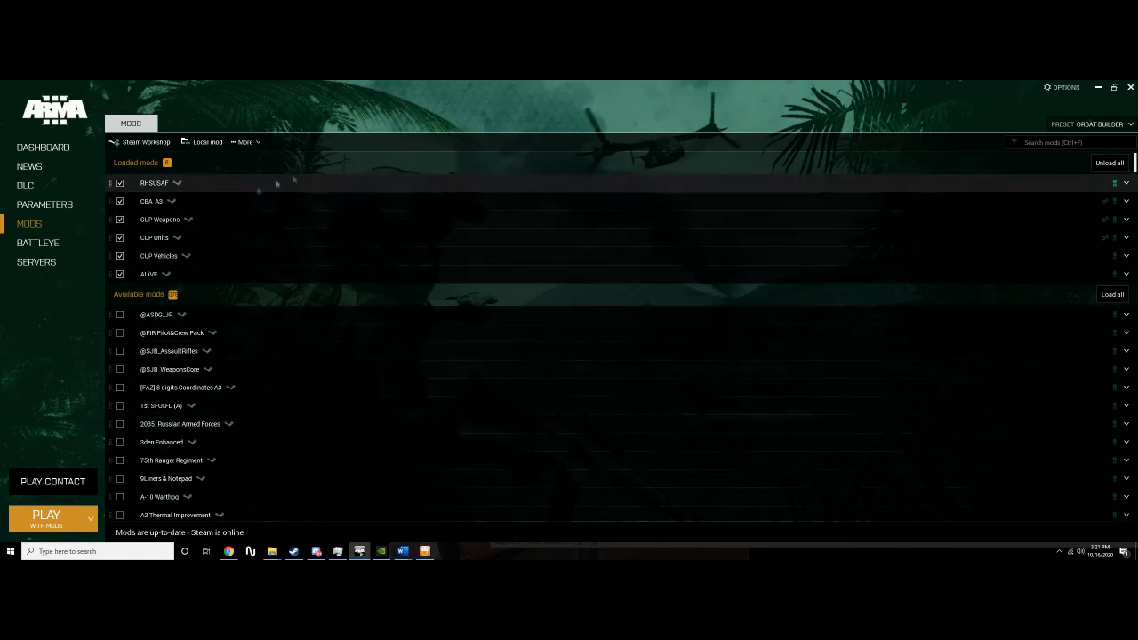
{"action": "left_click", "coordinate": [206, 144]}
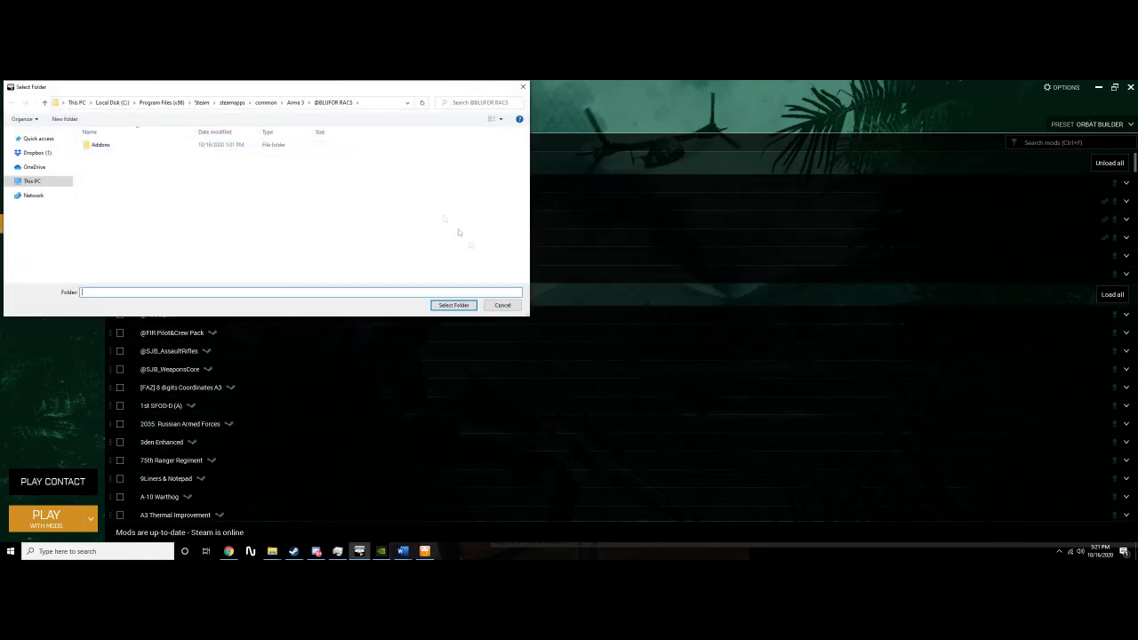
{"action": "left_click", "coordinate": [297, 103]}
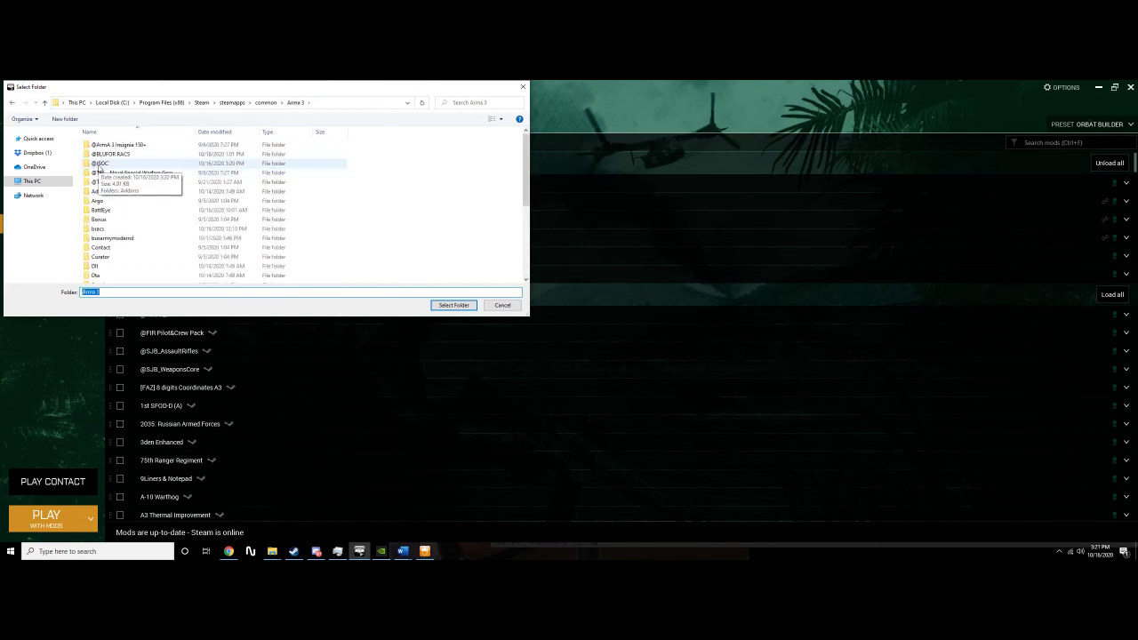
{"action": "double_click", "coordinate": [100, 165]}
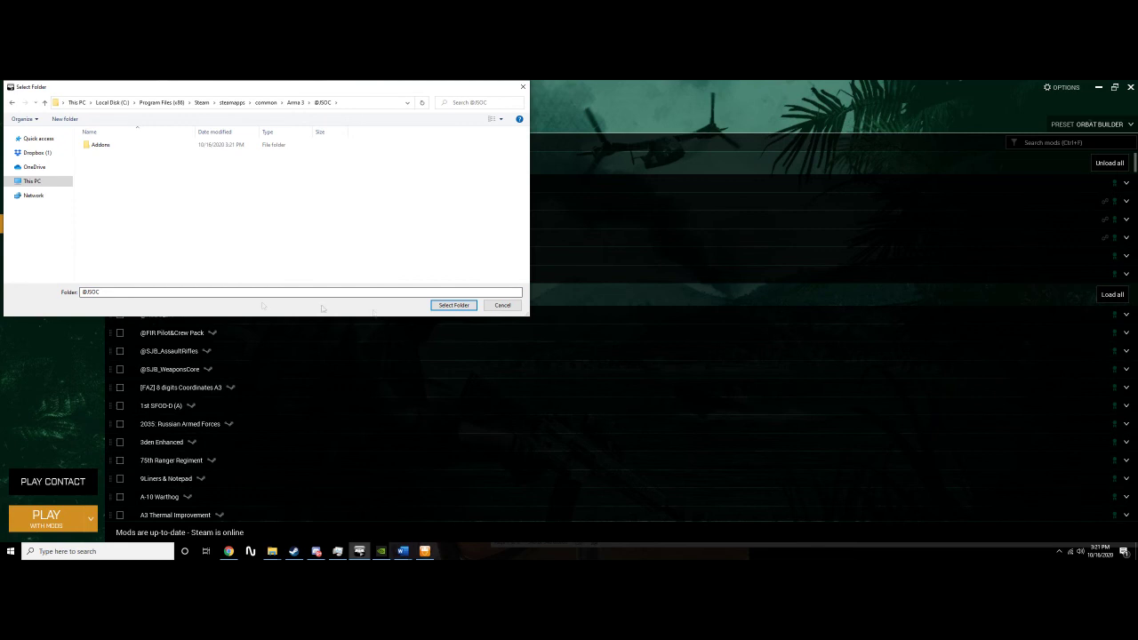
{"action": "left_click", "coordinate": [454, 305]}
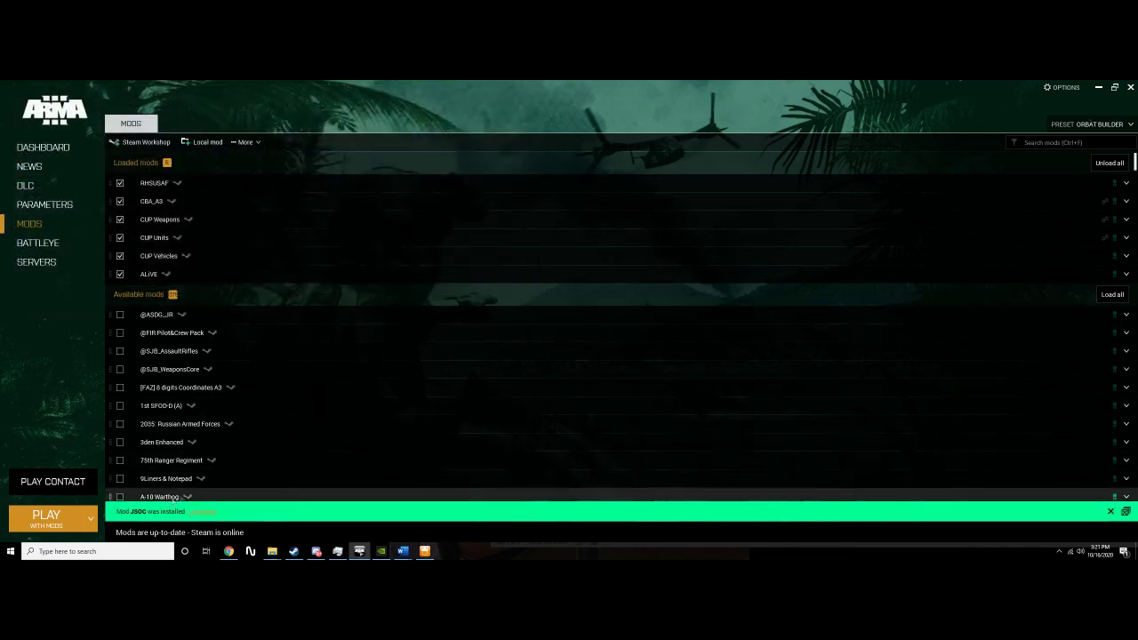
{"action": "left_click", "coordinate": [197, 514]}
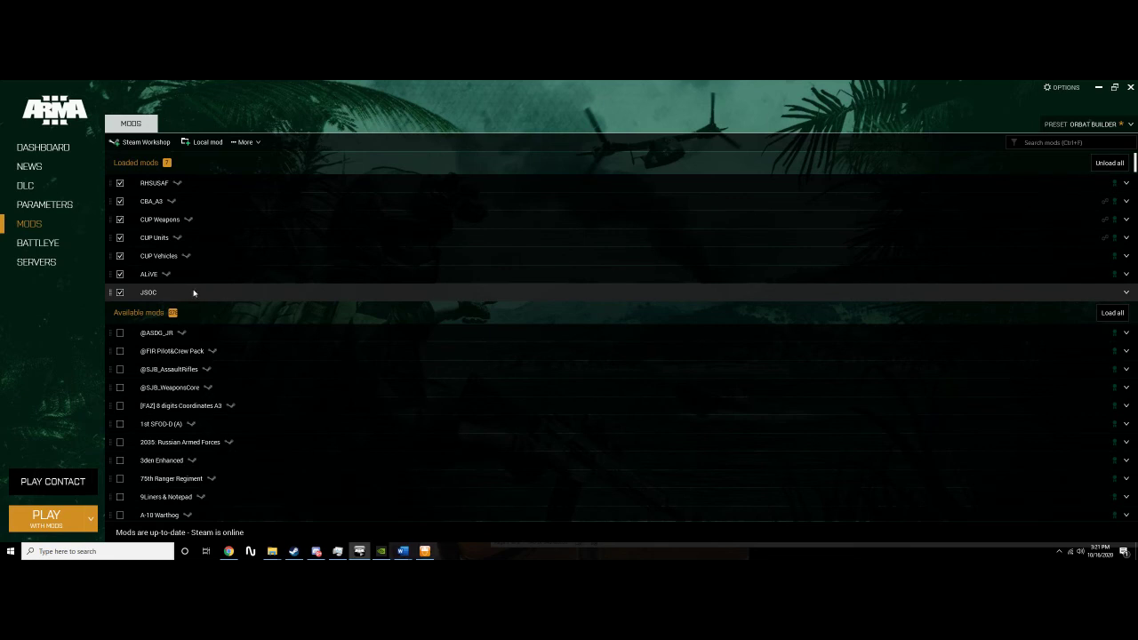
{"action": "left_click", "coordinate": [46, 515]}
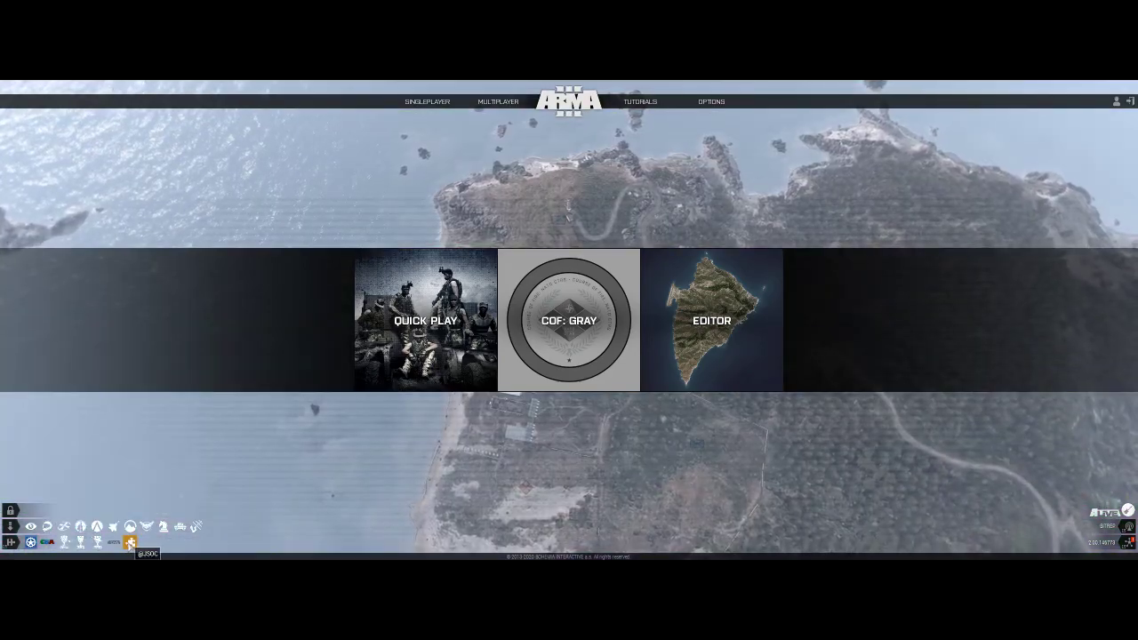
{"action": "left_click", "coordinate": [128, 544]}
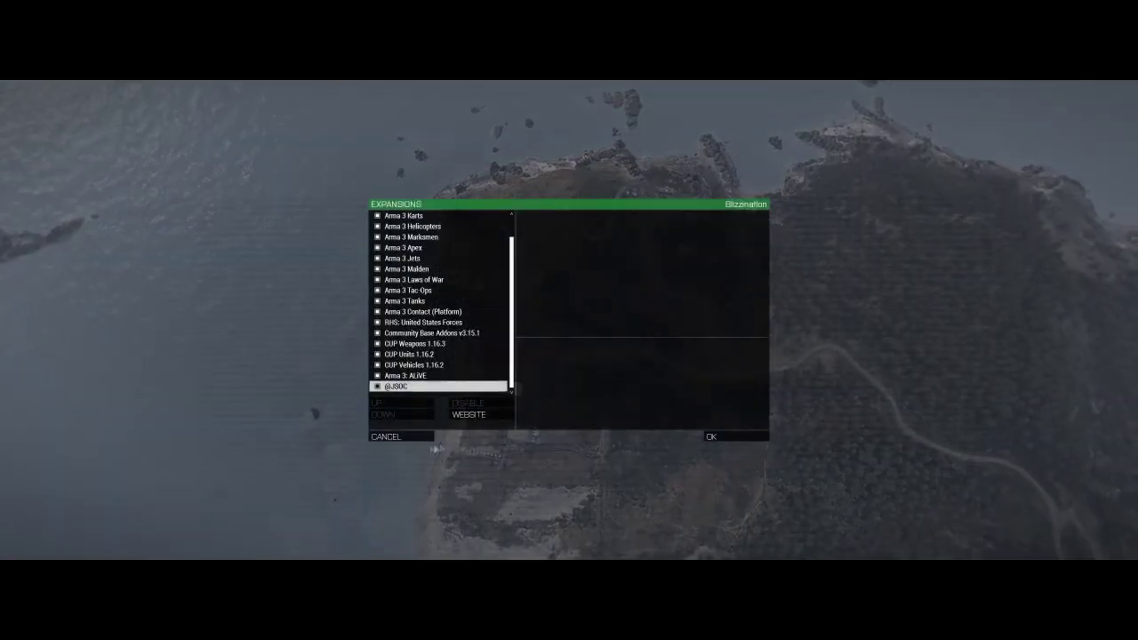
{"action": "left_click", "coordinate": [416, 437]}
{"action": "left_click", "coordinate": [712, 320]}
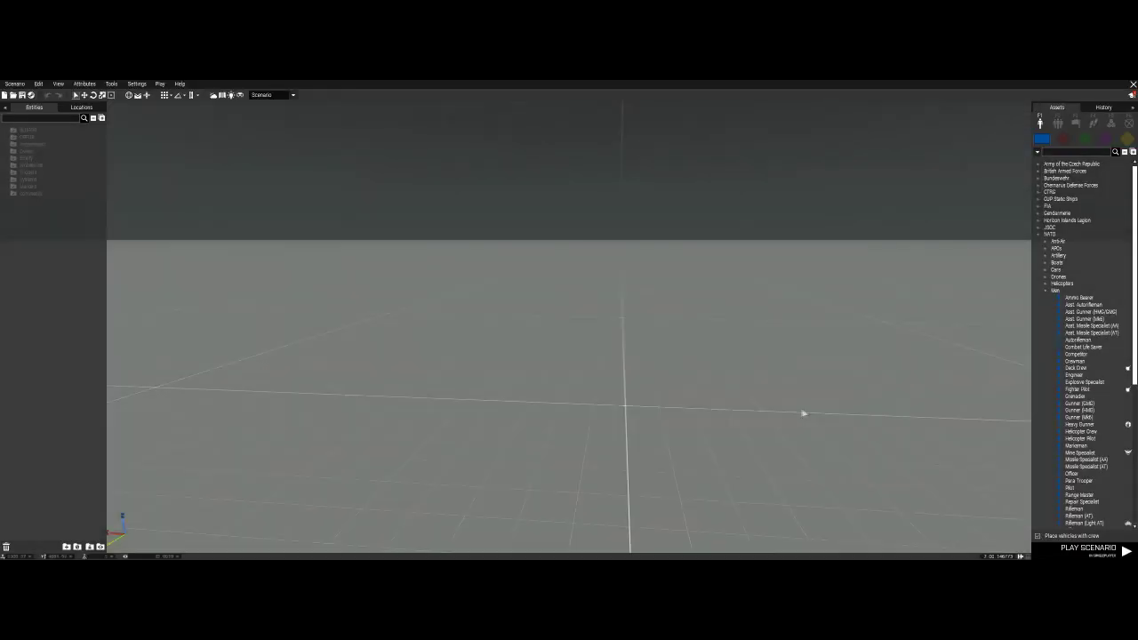
Place a test NATO soldier in the scene, then delete it
{"action": "left_click", "coordinate": [1055, 291]}
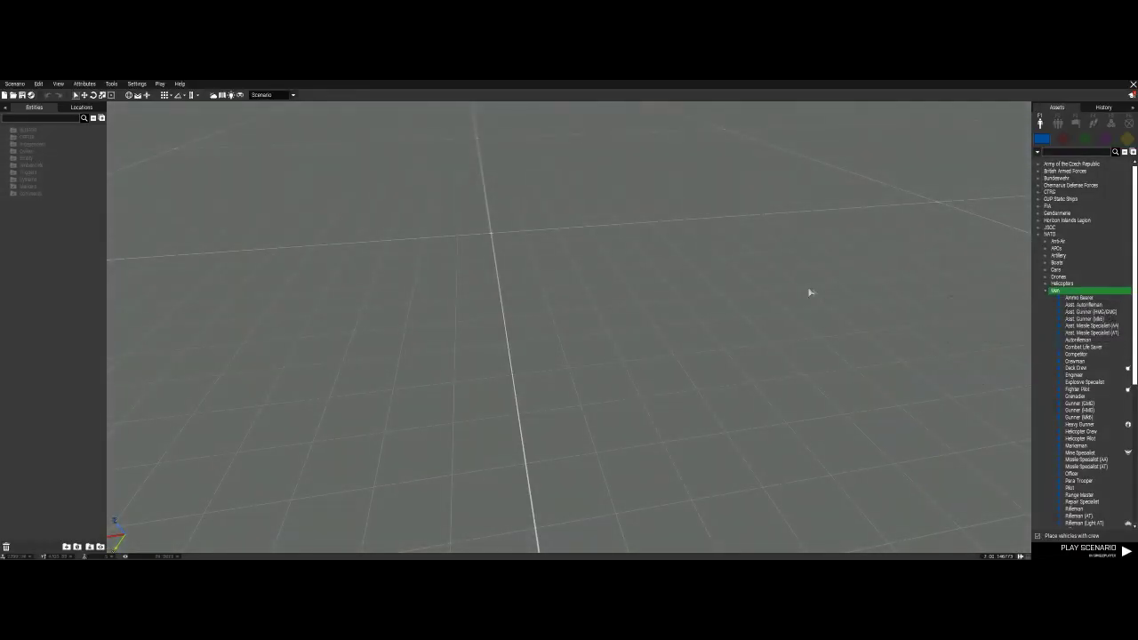
{"action": "left_click", "coordinate": [1085, 325]}
{"action": "left_click", "coordinate": [722, 342]}
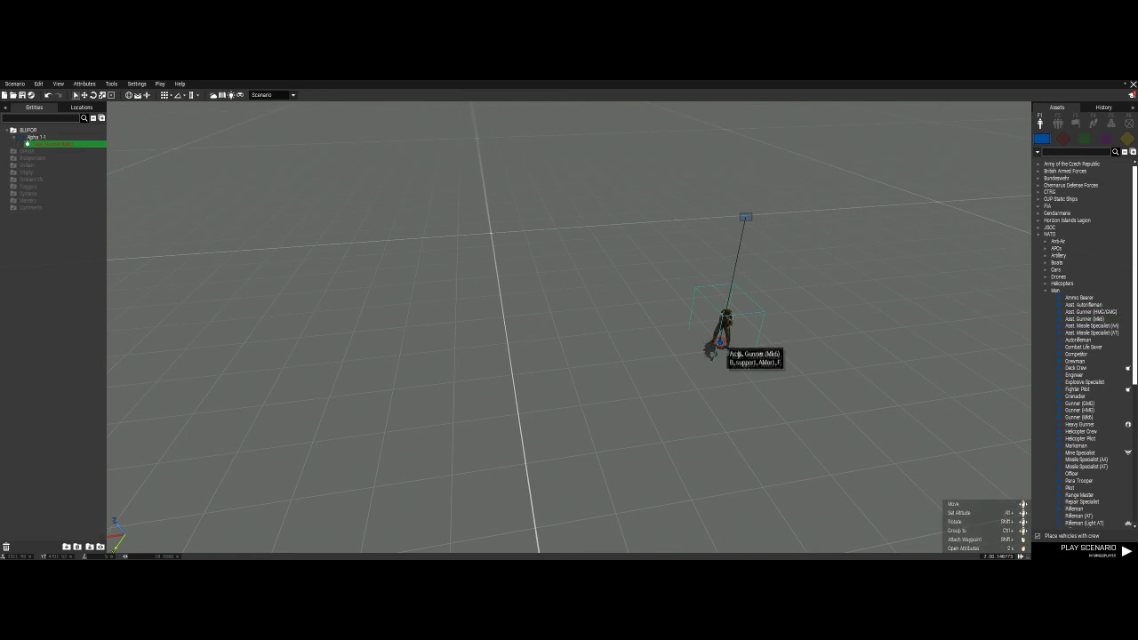
{"action": "left_click", "coordinate": [1111, 123]}
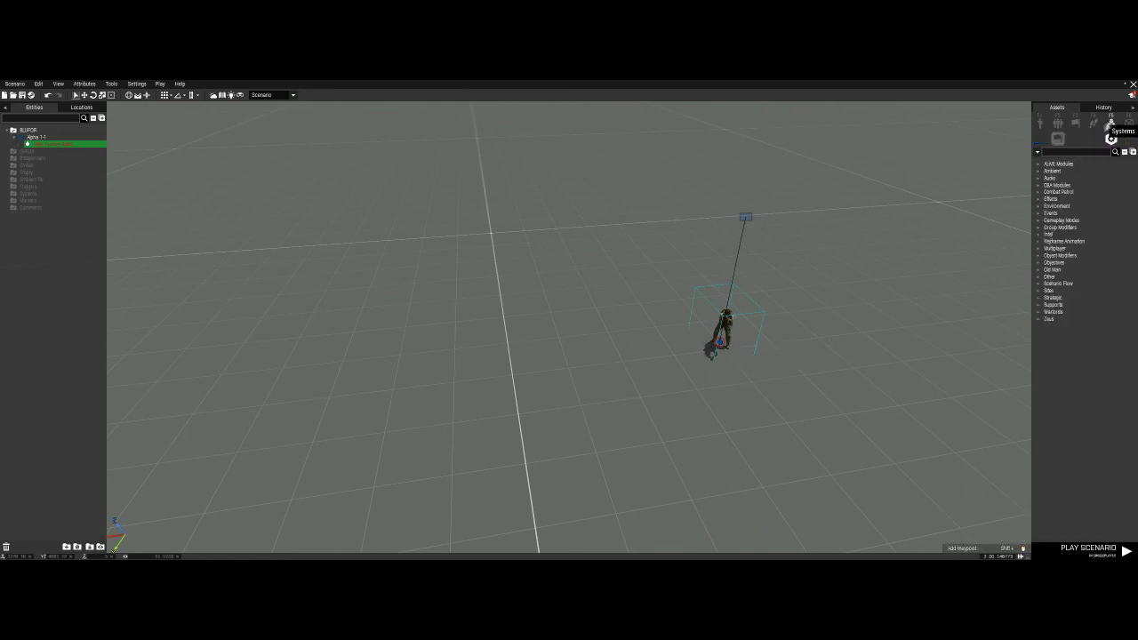
{"action": "right_click", "coordinate": [729, 324]}
{"action": "left_click", "coordinate": [711, 341]}
{"action": "key", "text": "Delete"}
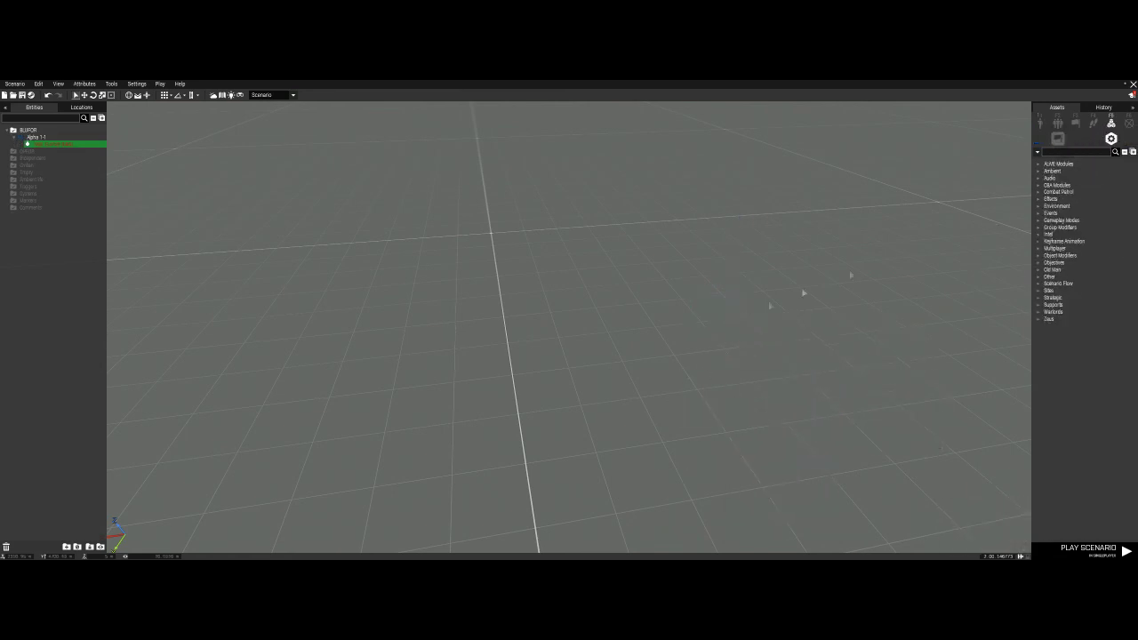
Place the JSOC Group from JSOC > Special Forces in the scene
{"action": "left_click", "coordinate": [1057, 125]}
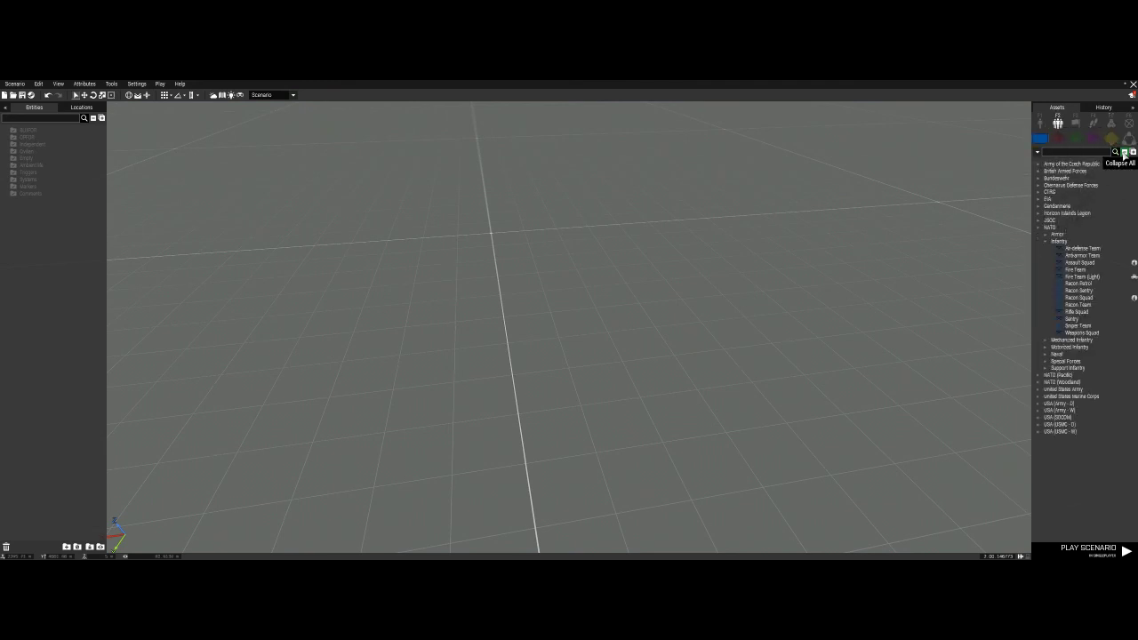
{"action": "double_click", "coordinate": [1050, 219]}
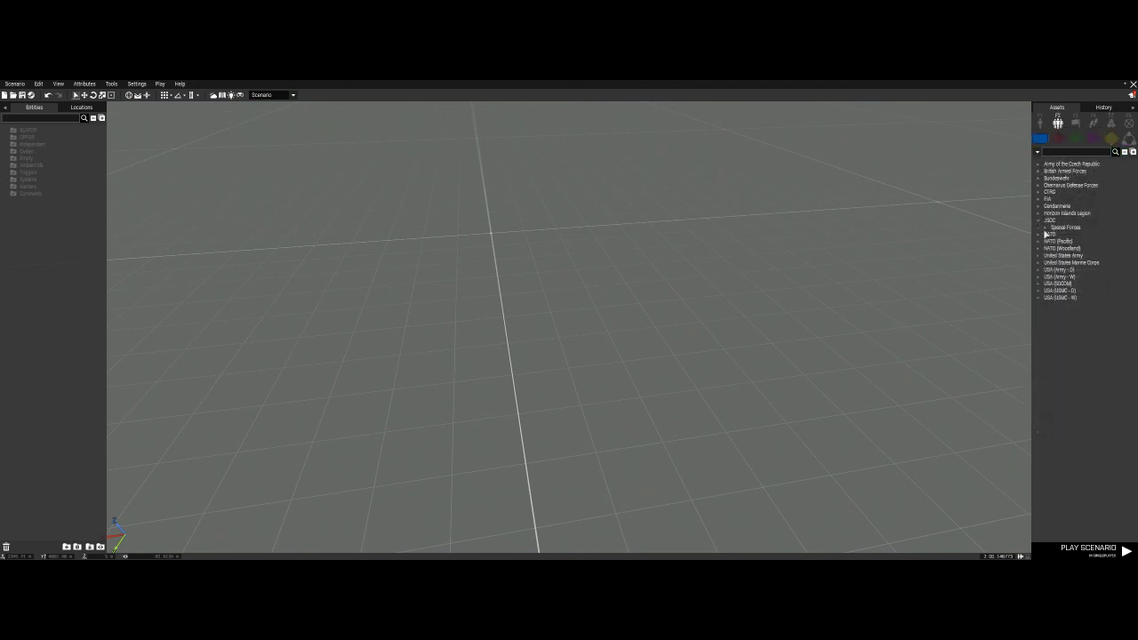
{"action": "left_click", "coordinate": [1045, 230]}
{"action": "left_click", "coordinate": [1077, 234]}
{"action": "left_click", "coordinate": [639, 346]}
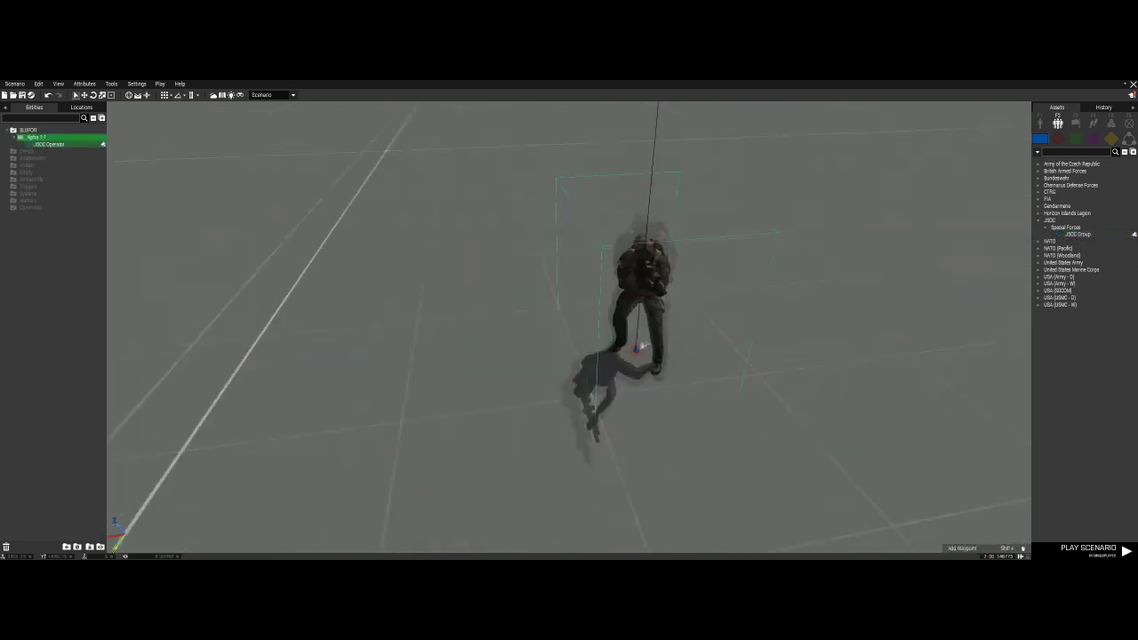
{"action": "scroll", "coordinate": [638, 347], "scroll_direction": "up", "scroll_amount": 8}
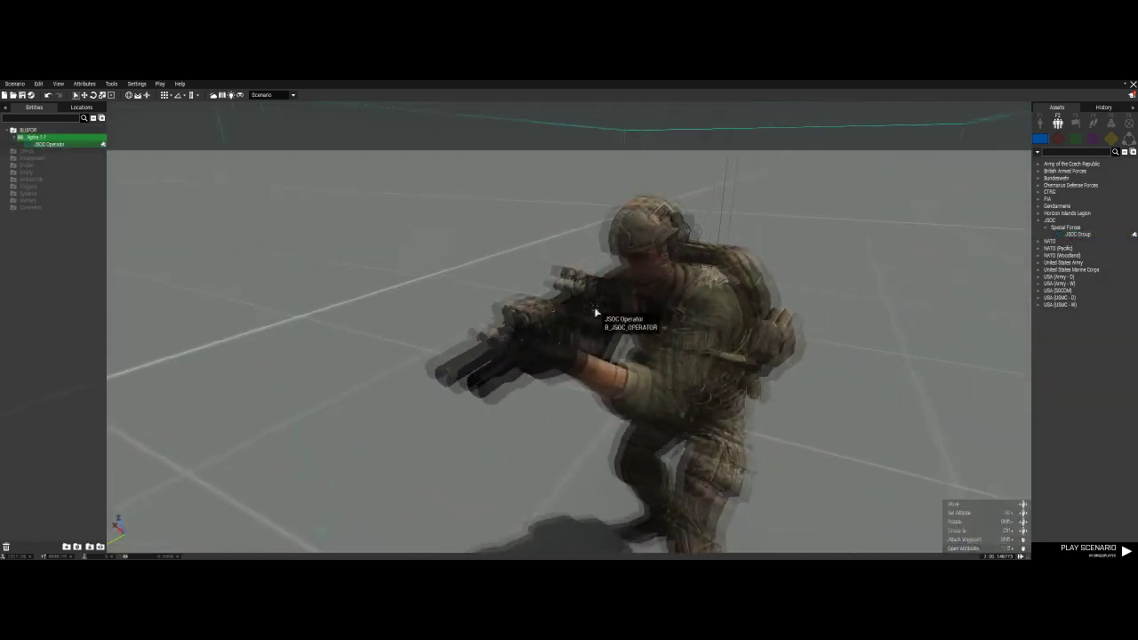
Place a second JSOC Operator unit and bring up its context menu
{"action": "left_click", "coordinate": [1040, 124]}
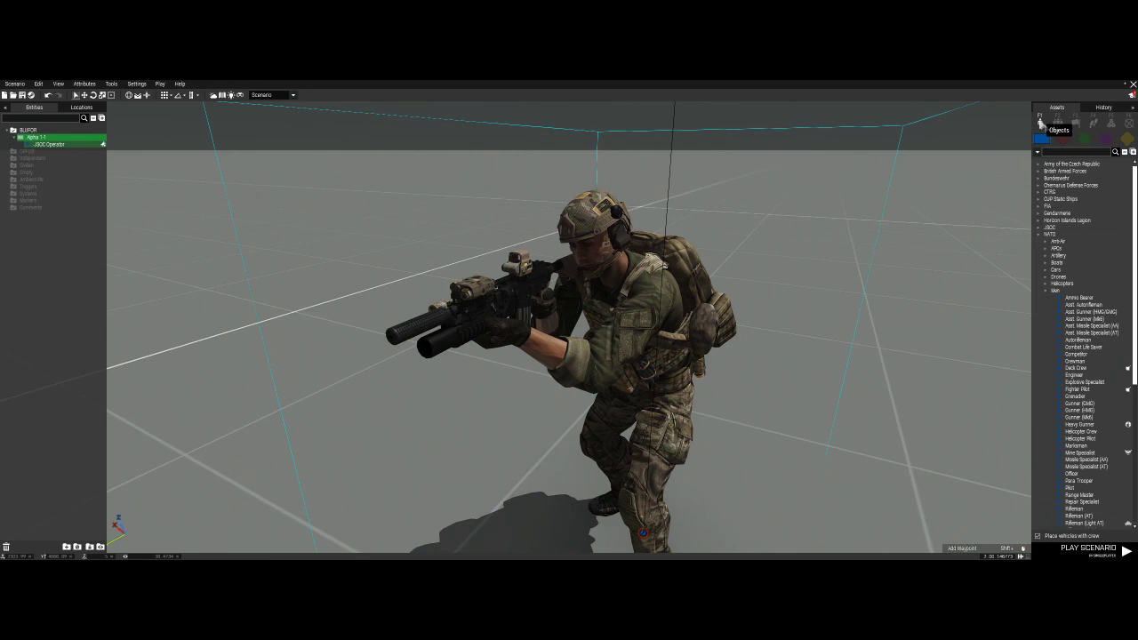
{"action": "left_click", "coordinate": [1045, 229]}
{"action": "left_click", "coordinate": [1079, 240]}
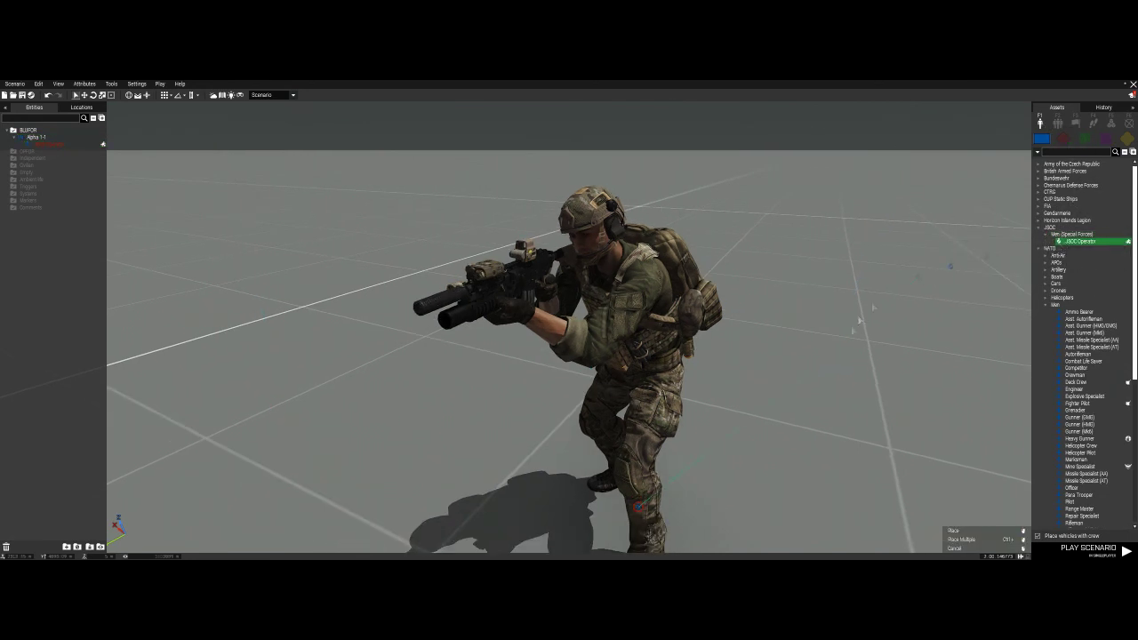
{"action": "left_click", "coordinate": [867, 351]}
{"action": "key", "text": "d"}
{"action": "right_click", "coordinate": [839, 259]}
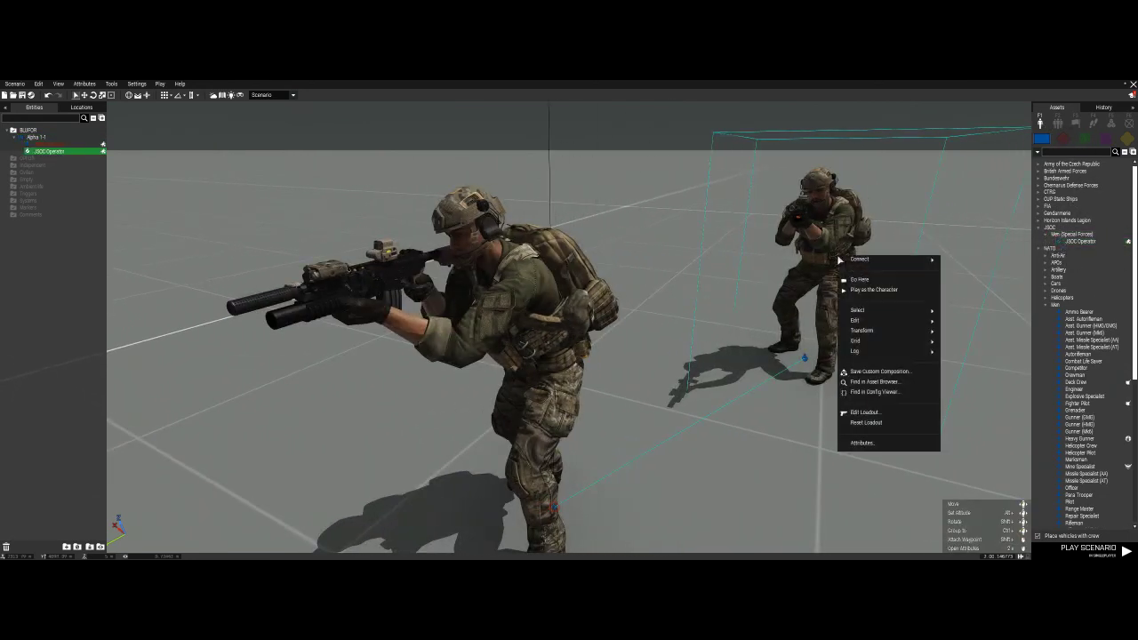
Open the JSOC Operator's Attributes dialog
{"action": "left_click", "coordinate": [862, 443]}
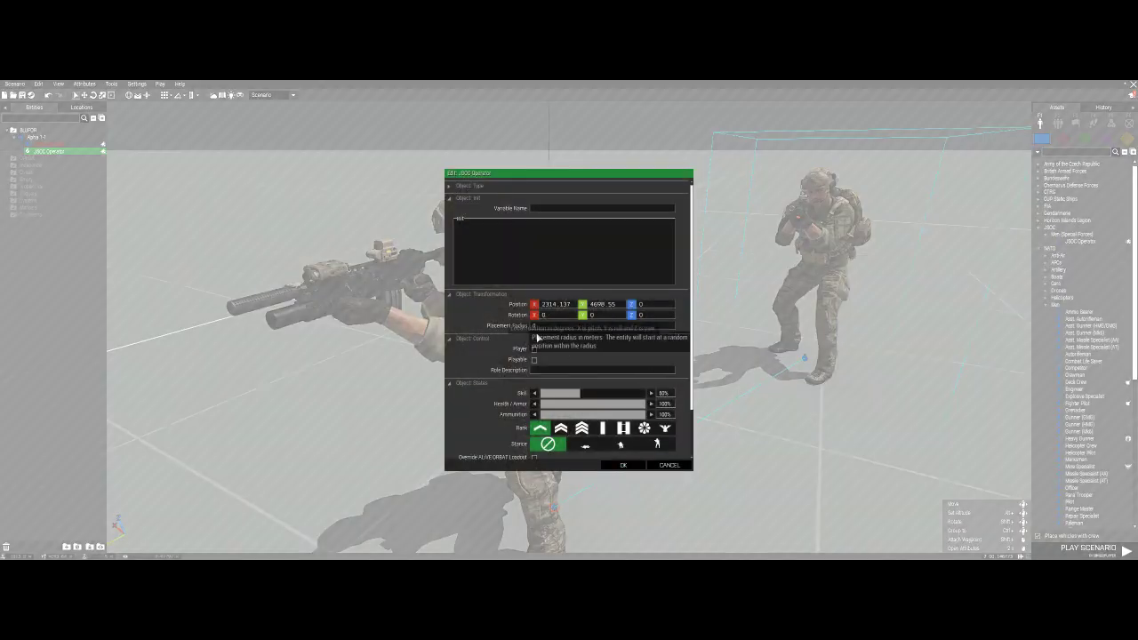